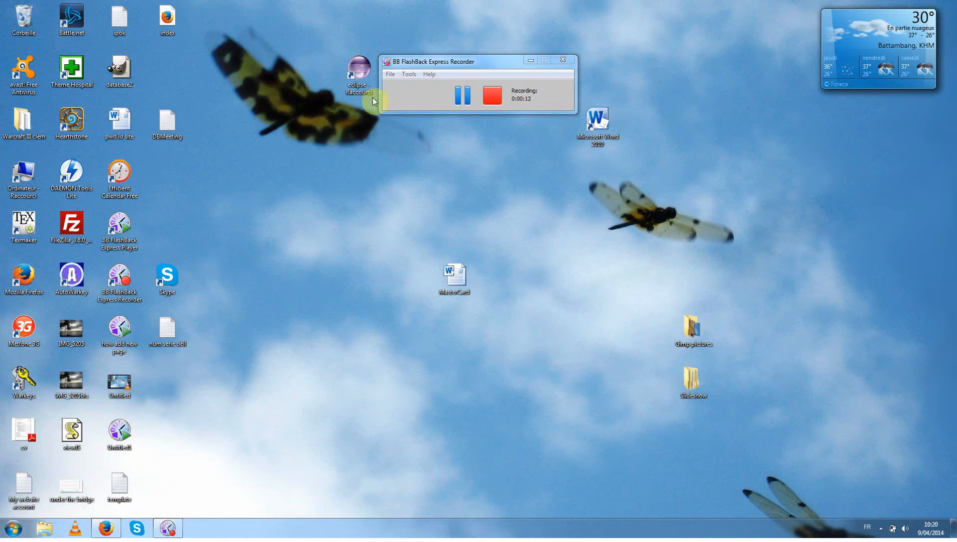
pyautogui.click(106, 532)
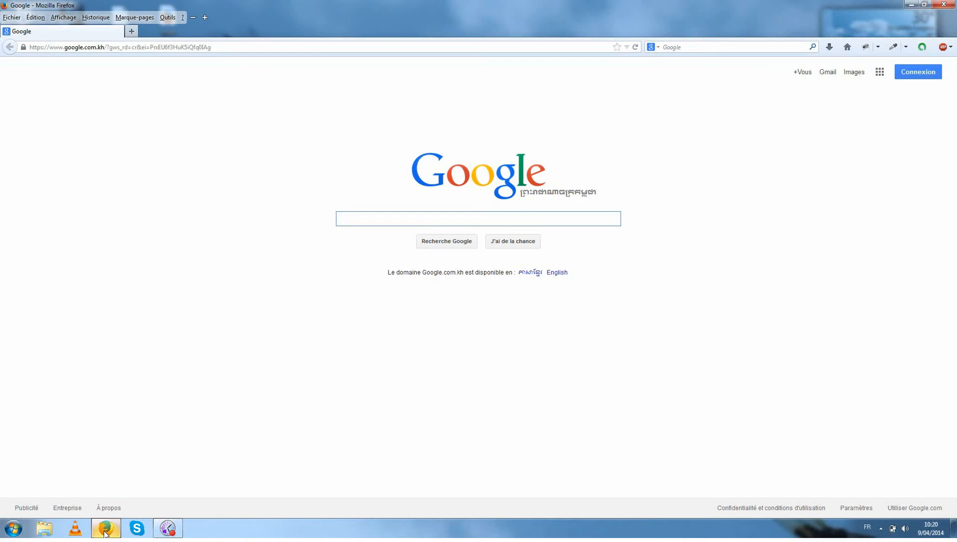
pyautogui.click(75, 48)
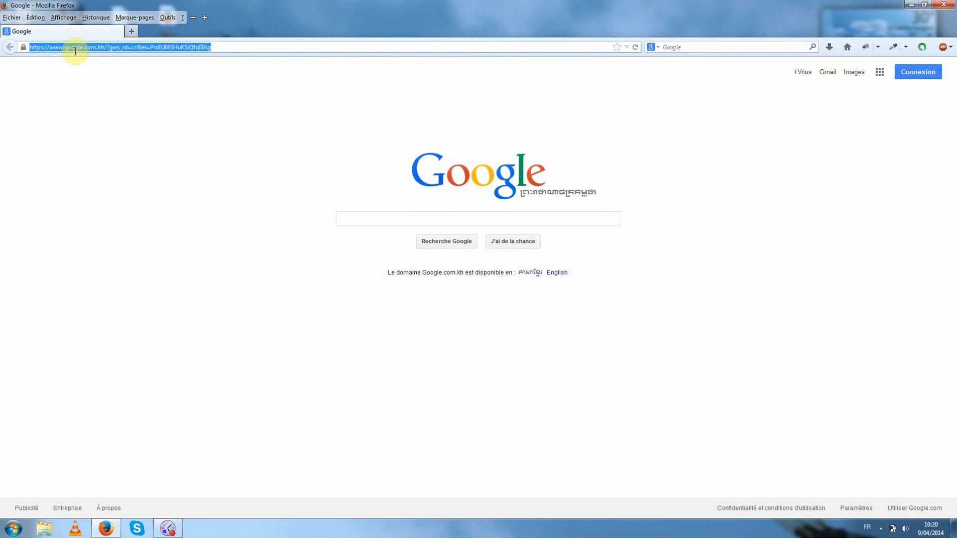
pyautogui.write('www.mod')
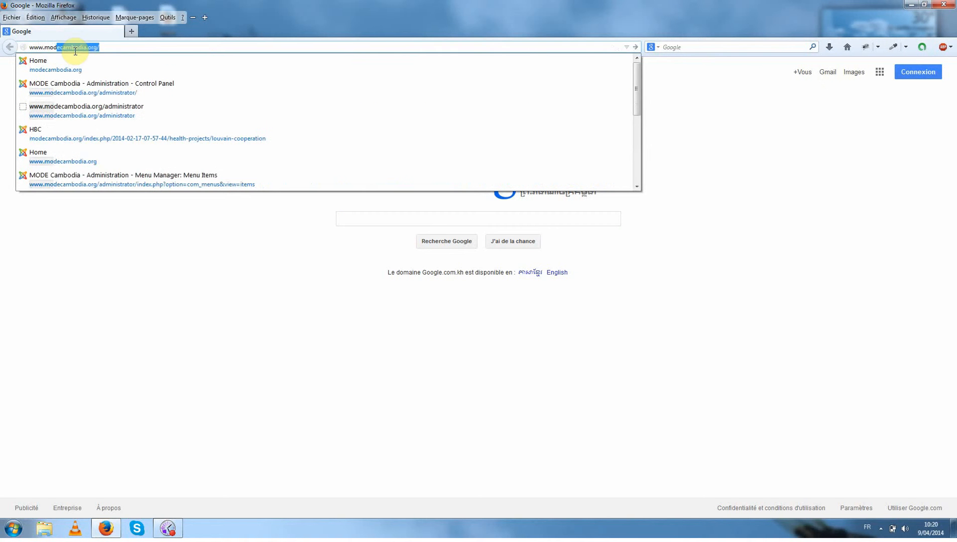
pyautogui.write('ecam')
pyautogui.press('Return')
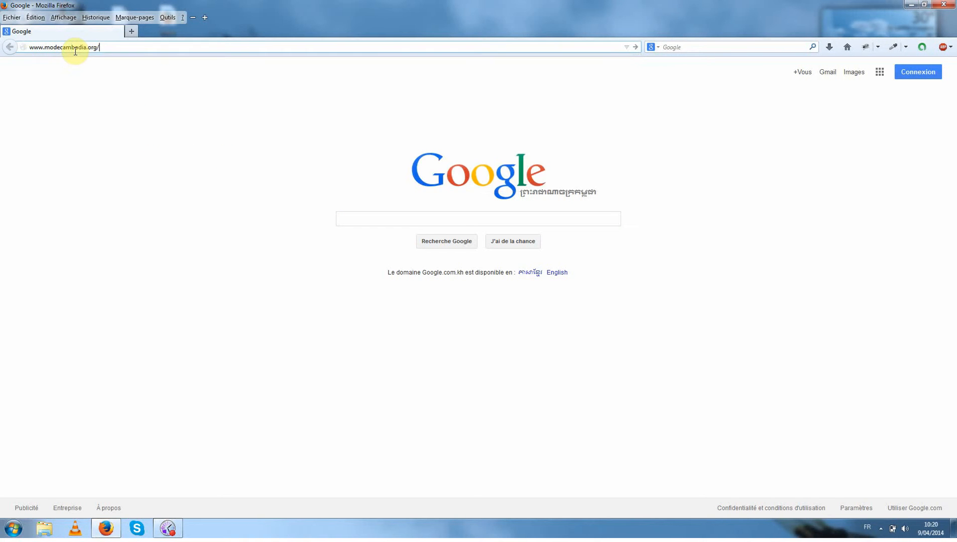
pyautogui.write('administr')
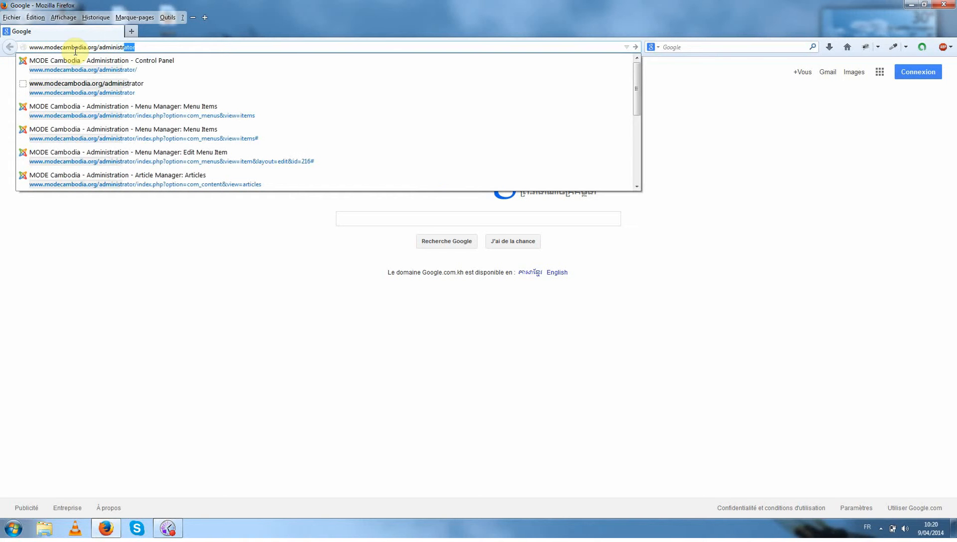
pyautogui.write('ator')
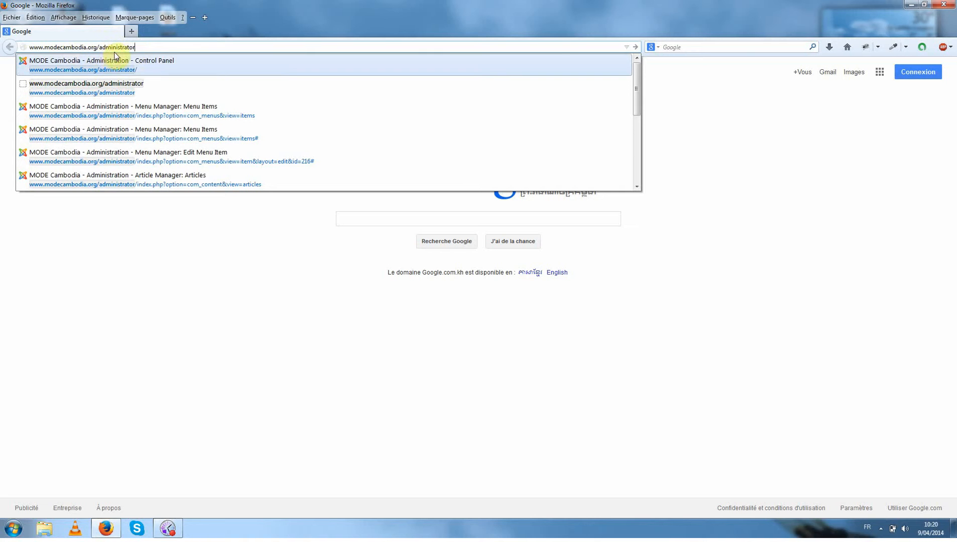
pyautogui.click(143, 48)
pyautogui.press('Return')
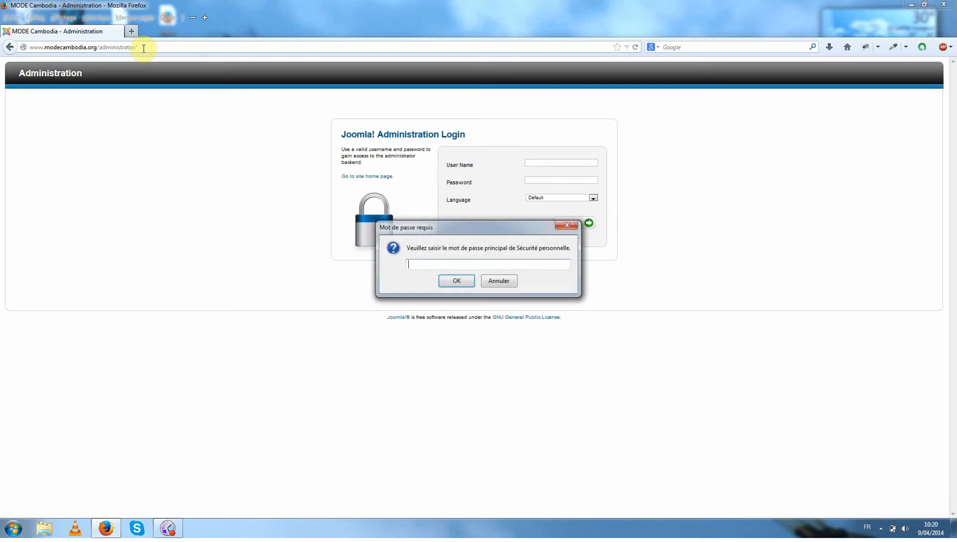
# Log in to the Joomla administration with the administrator's user name and password, dismissing the browser's master password requests.
pyautogui.click(489, 283)
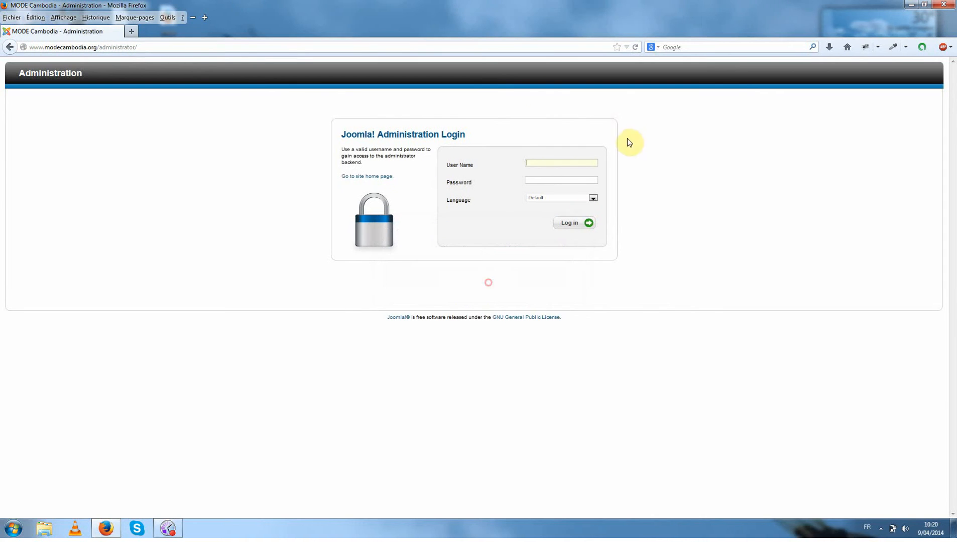
pyautogui.click(543, 162)
pyautogui.click(548, 171)
pyautogui.click(546, 179)
pyautogui.write('•')
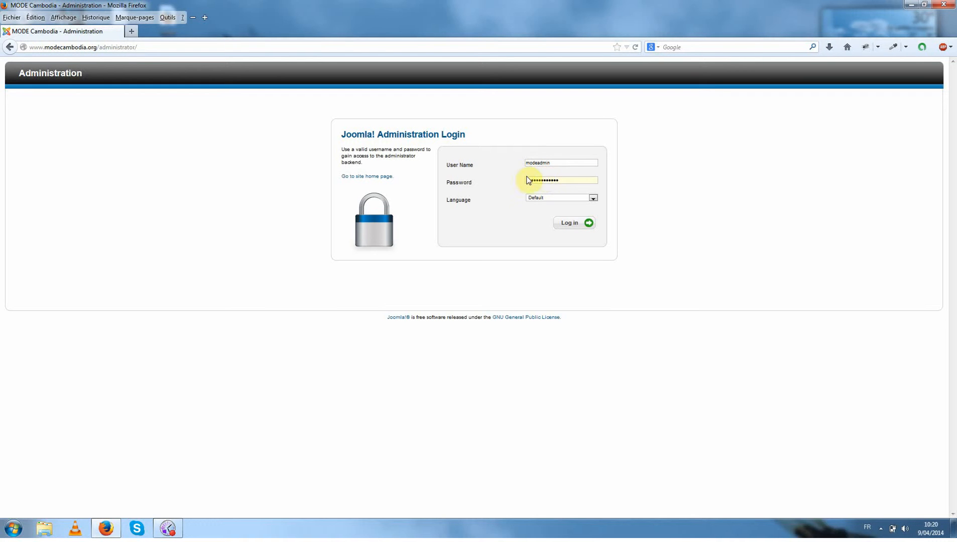
pyautogui.moveTo(572, 176); pyautogui.dragTo(521, 178)
pyautogui.click(577, 224)
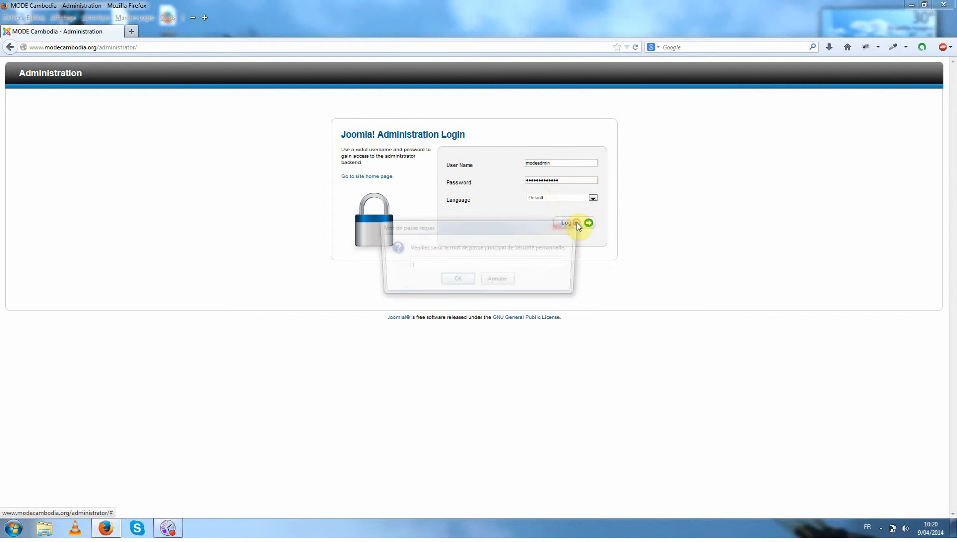
pyautogui.click(489, 280)
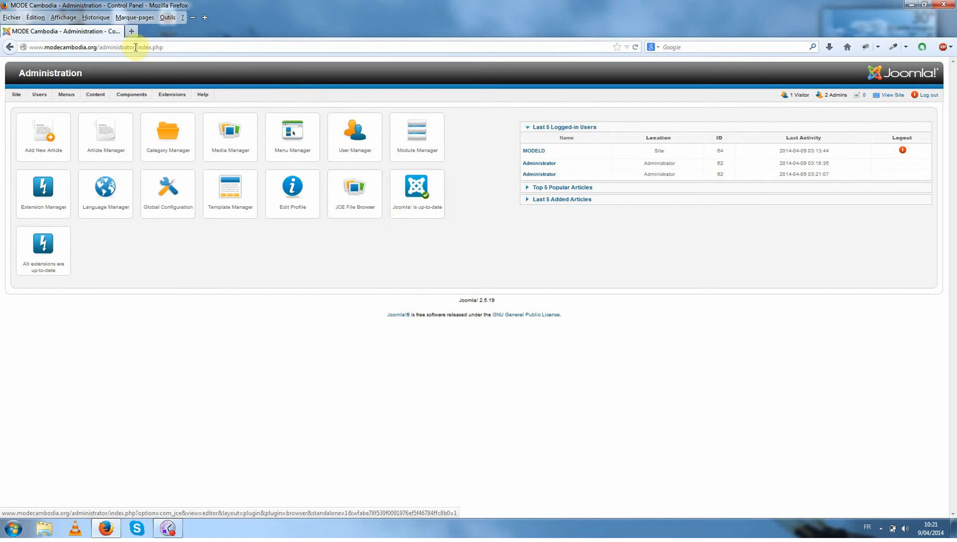
# Open the public MODE Cambodia site in a new tab and go to the HBC page under Health Projects.
pyautogui.click(132, 31)
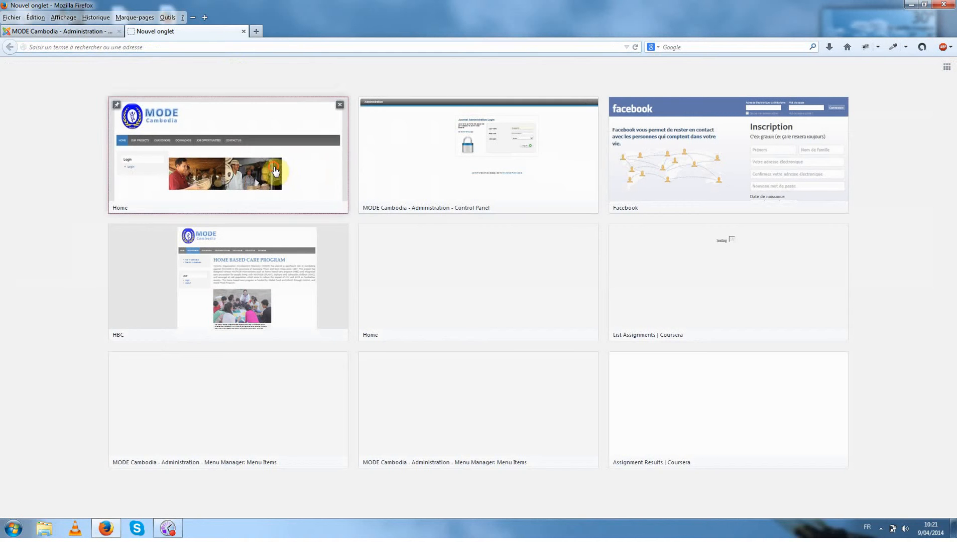
pyautogui.click(301, 165)
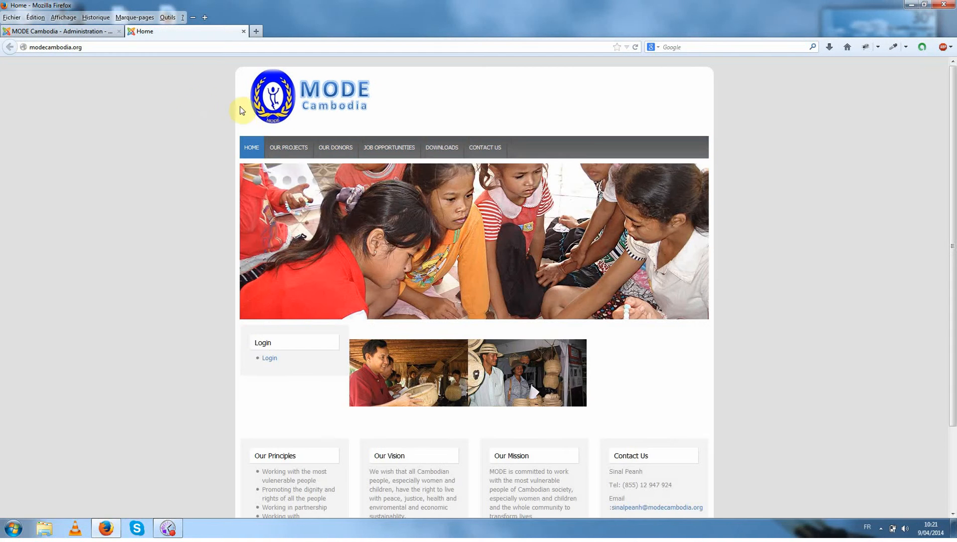
pyautogui.moveTo(288, 149)
pyautogui.moveTo(279, 185)
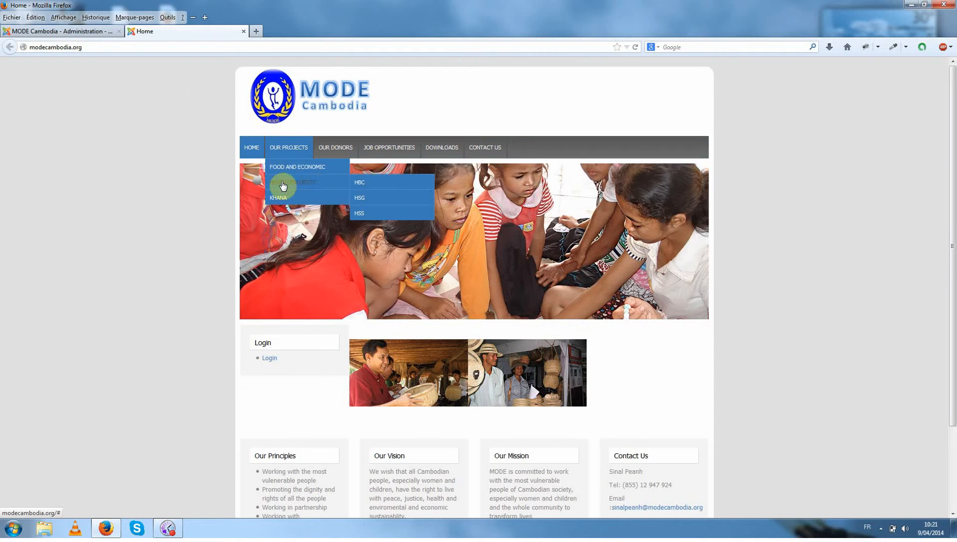
pyautogui.click(382, 184)
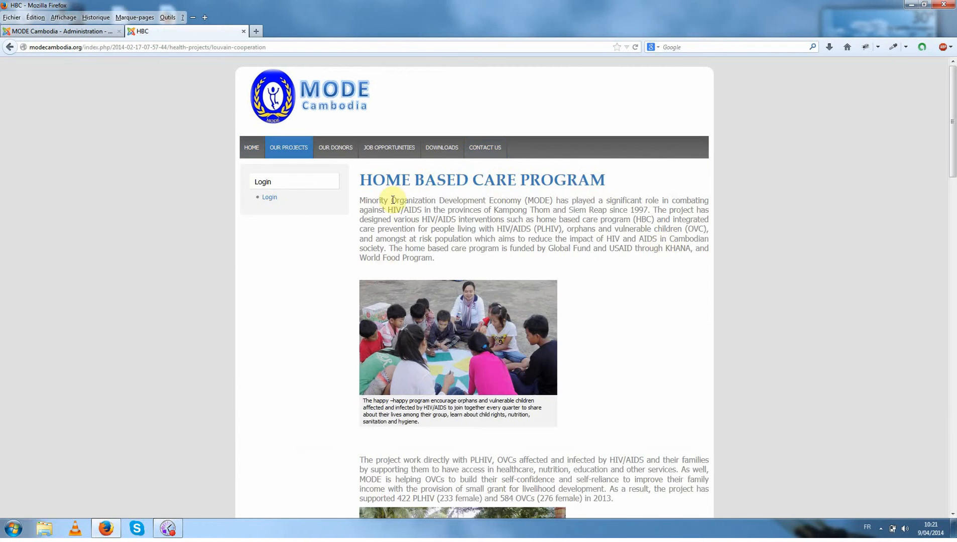
# Examine the text and pictures of the Home Based Care Program page and its place in the project menu.
pyautogui.scroll(-5, 688, 250)
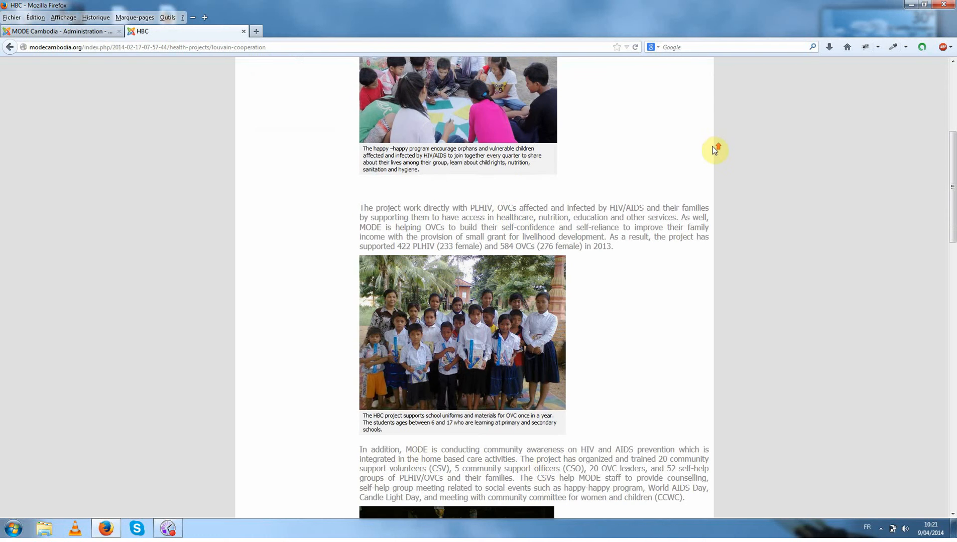
pyautogui.scroll(3, 715, 149)
pyautogui.moveTo(363, 77); pyautogui.dragTo(526, 448)
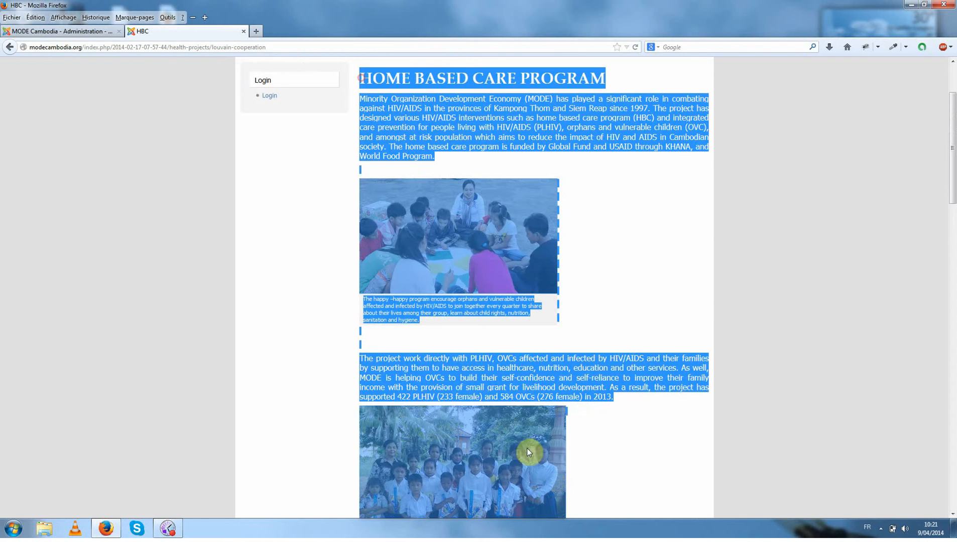
pyautogui.click(658, 271)
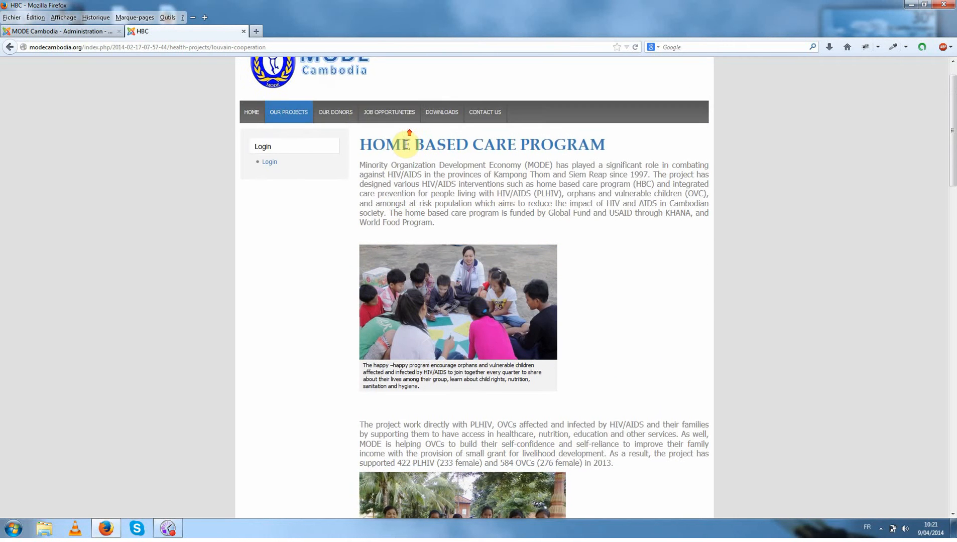
pyautogui.scroll(2, 397, 130)
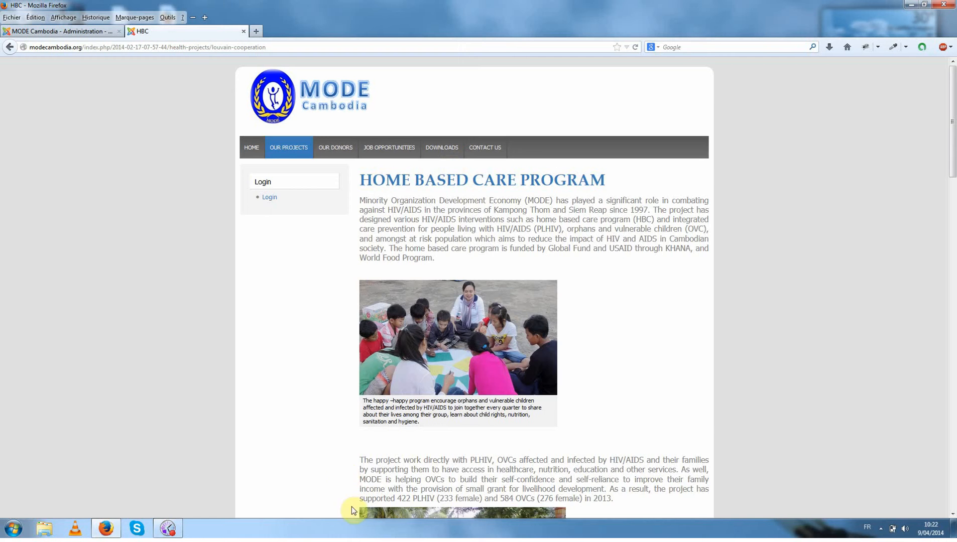
pyautogui.scroll(-2, 648, 393)
pyautogui.scroll(-5, 448, 222)
pyautogui.scroll(7, 655, 191)
pyautogui.moveTo(288, 149)
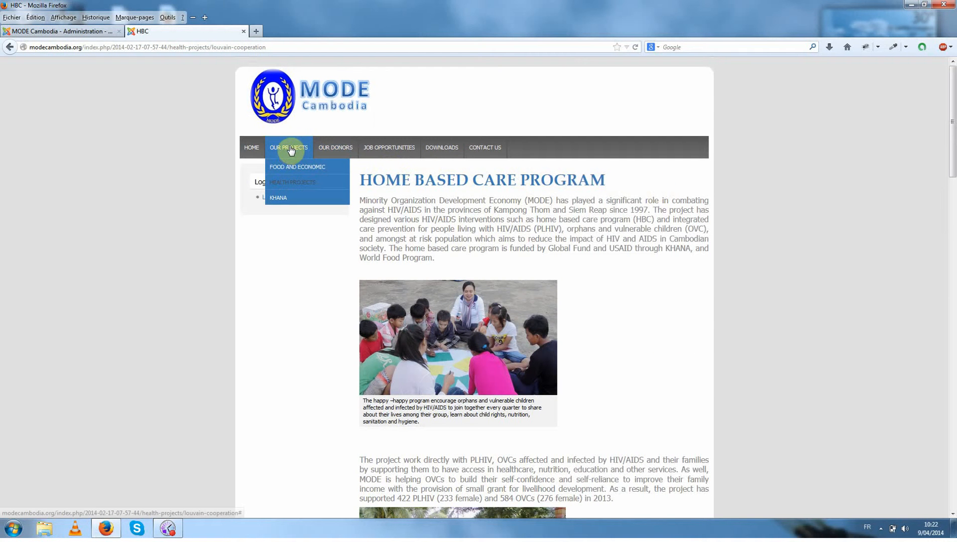
pyautogui.moveTo(284, 183)
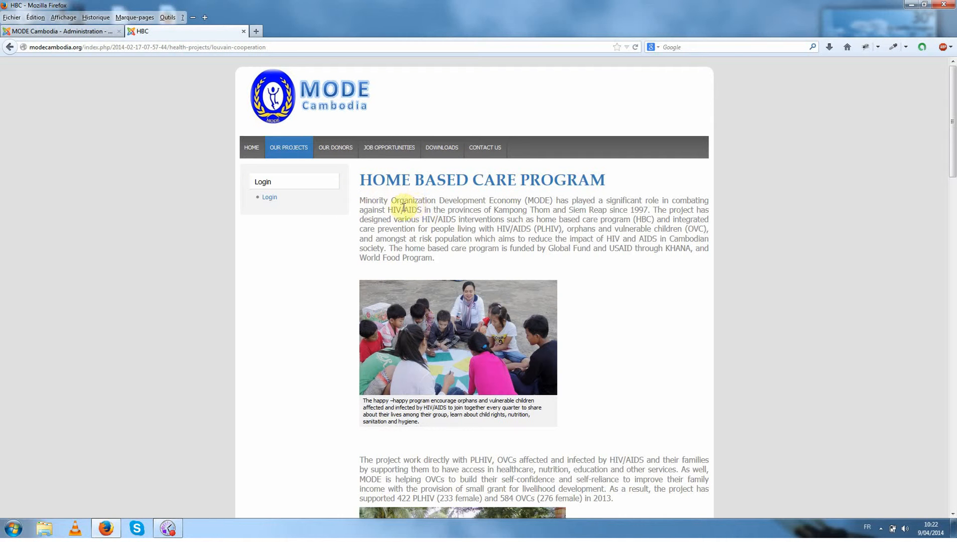
# Return to the administration site and open the Home based care program article for editing from the Article Manager.
pyautogui.click(43, 32)
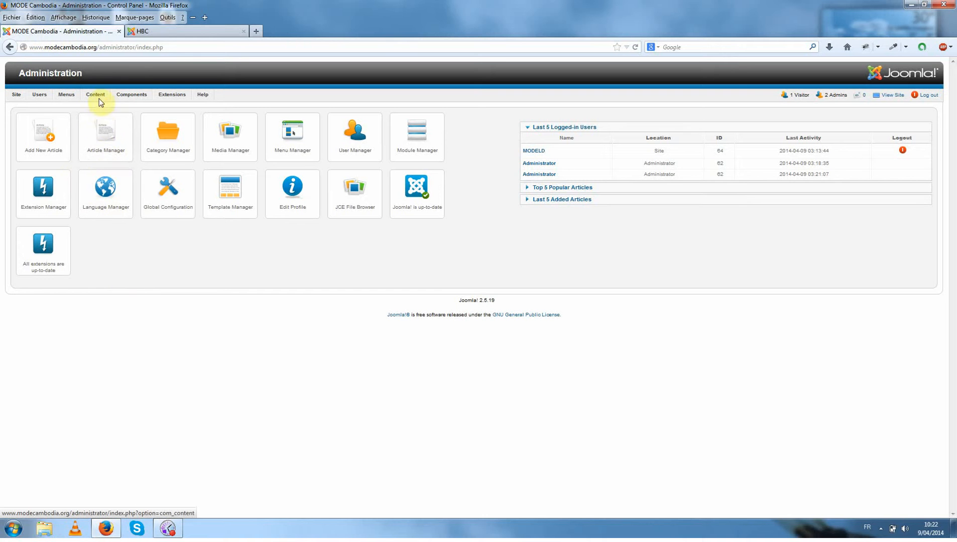
pyautogui.moveTo(98, 97)
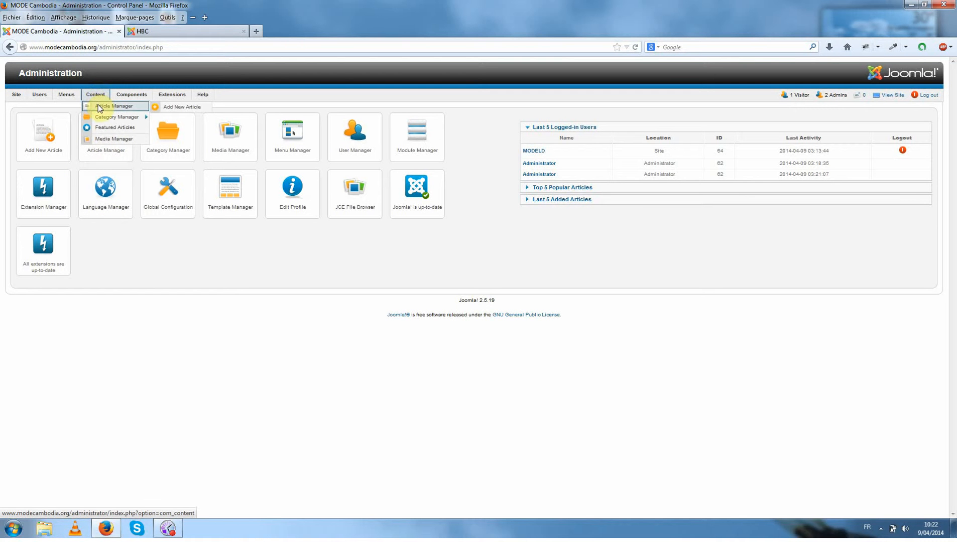
pyautogui.click(97, 106)
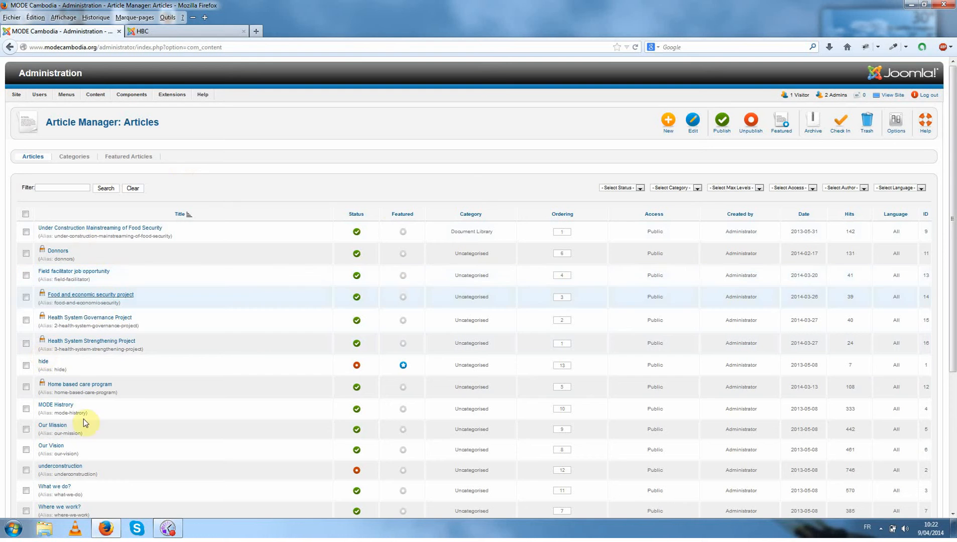
pyautogui.scroll(-4, 395, 205)
pyautogui.scroll(4, 391, 228)
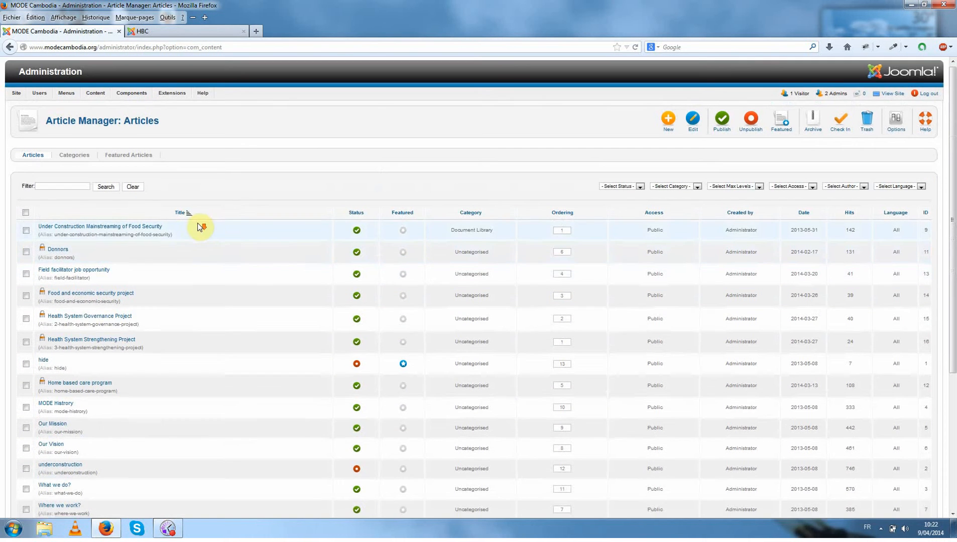
pyautogui.scroll(-2, 265, 201)
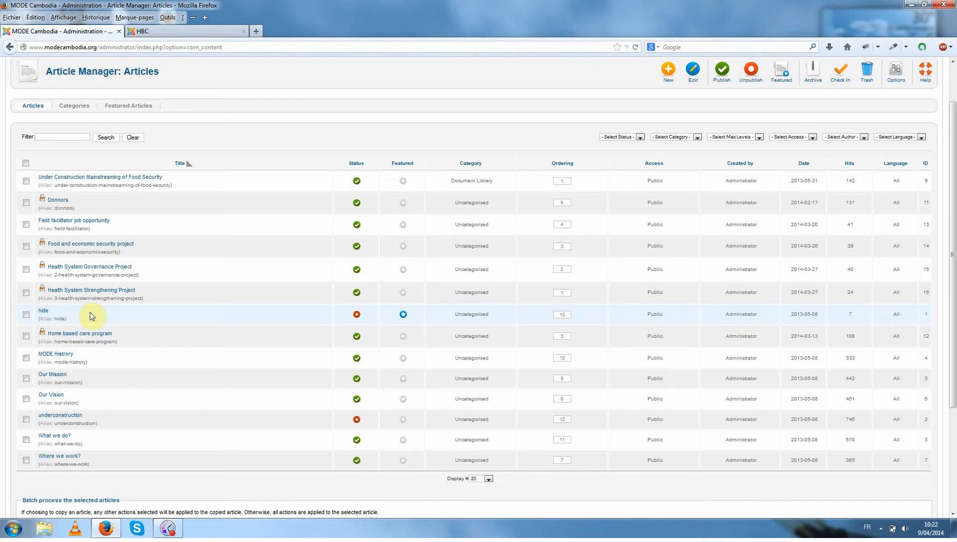
pyautogui.click(61, 335)
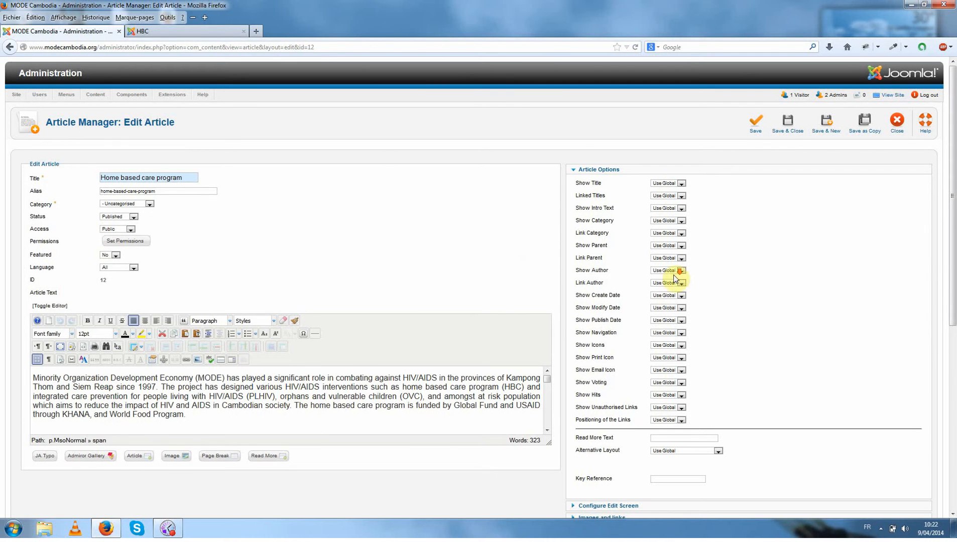
# Enlarge the article's text editing area in height and width to show more of the content.
pyautogui.scroll(-3, 388, 332)
pyautogui.scroll(-3, 388, 332)
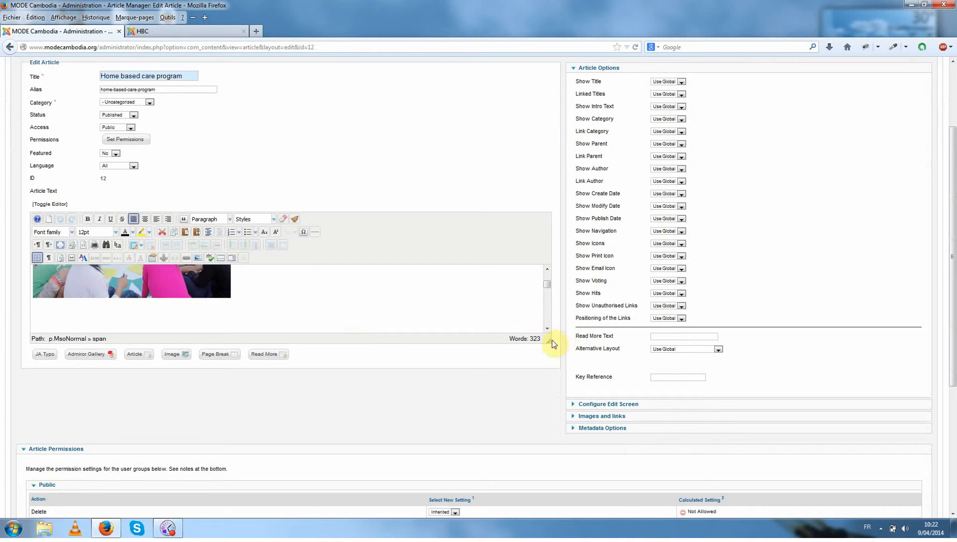
pyautogui.moveTo(552, 341); pyautogui.dragTo(553, 404)
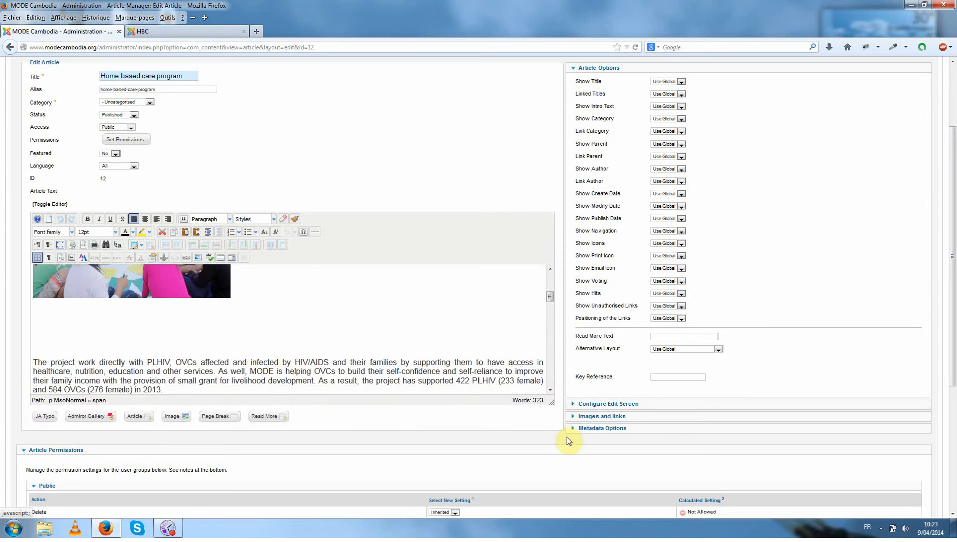
pyautogui.moveTo(566, 437); pyautogui.dragTo(576, 449)
pyautogui.scroll(5, 412, 368)
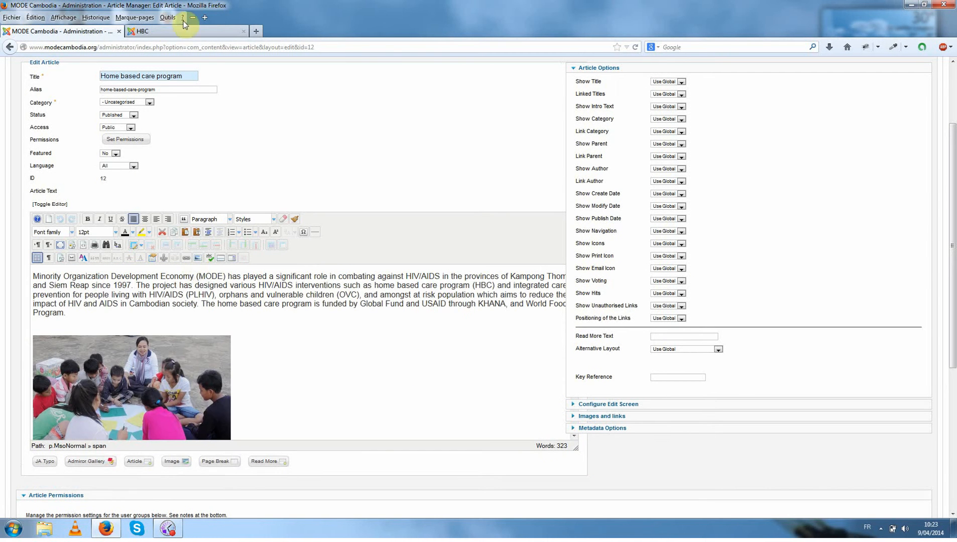
# Compare the article with its public page, add TEST at the end of the first paragraph and highlight it in yellow.
pyautogui.click(165, 30)
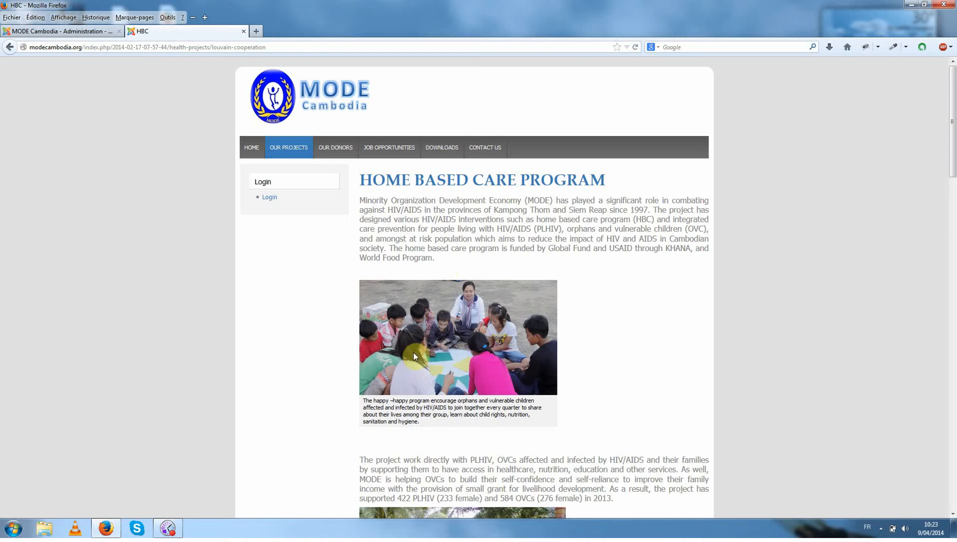
pyautogui.click(80, 30)
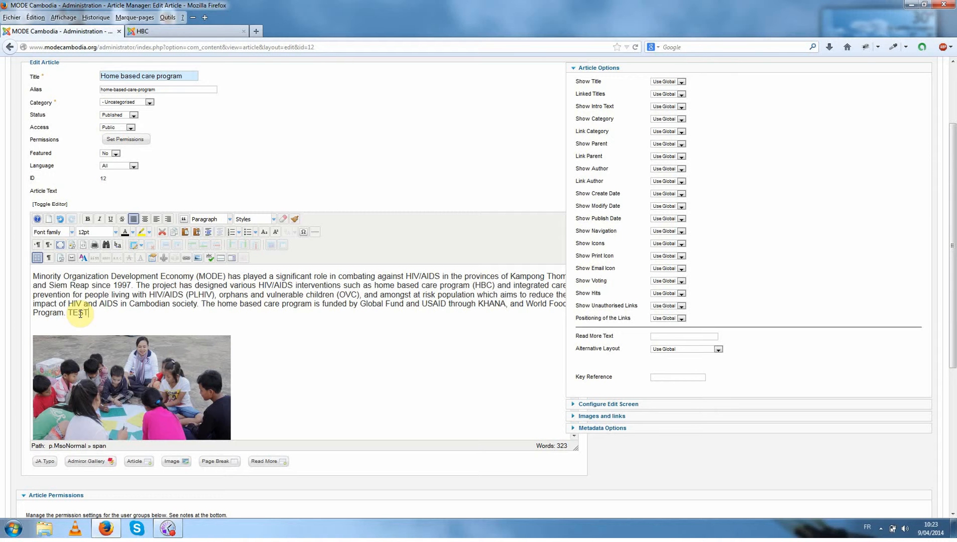
pyautogui.moveTo(68, 313); pyautogui.dragTo(88, 313)
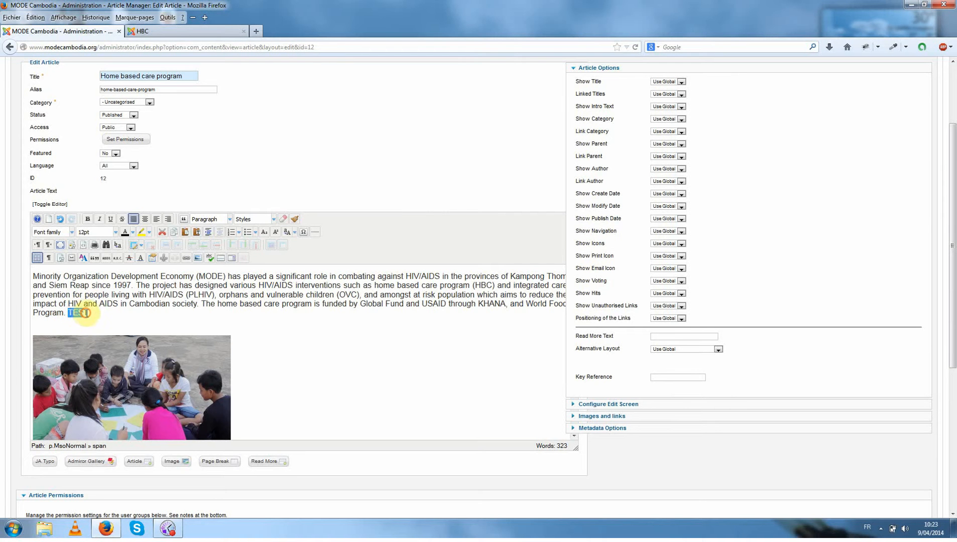
pyautogui.click(84, 314)
pyautogui.doubleClick(81, 312)
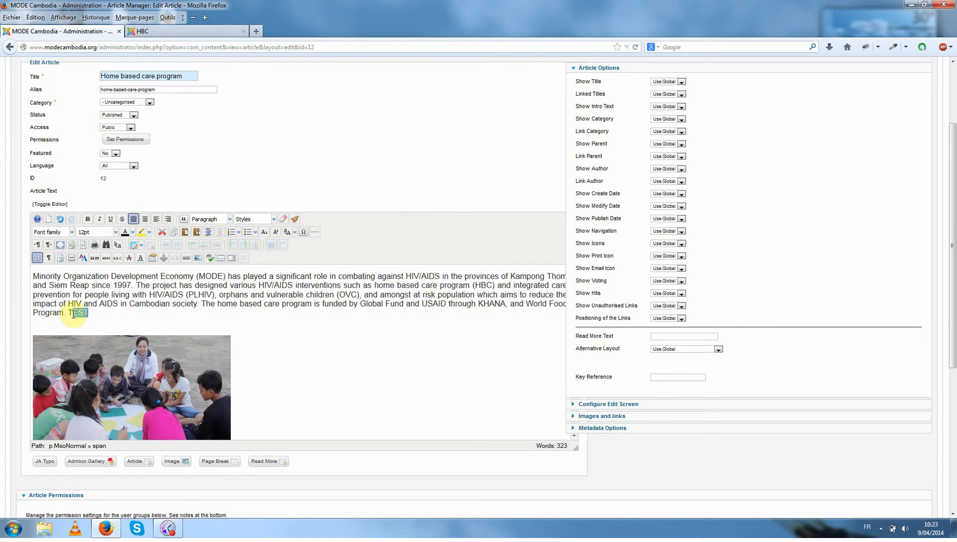
pyautogui.click(141, 232)
pyautogui.click(129, 314)
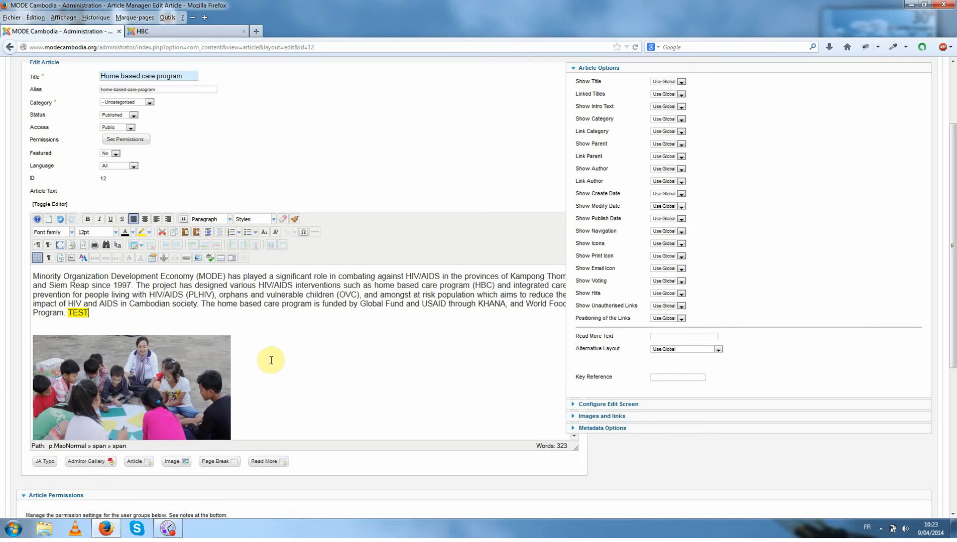
# Save the Home based care program article with the added text and reload its public page to check the change.
pyautogui.scroll(4, 478, 396)
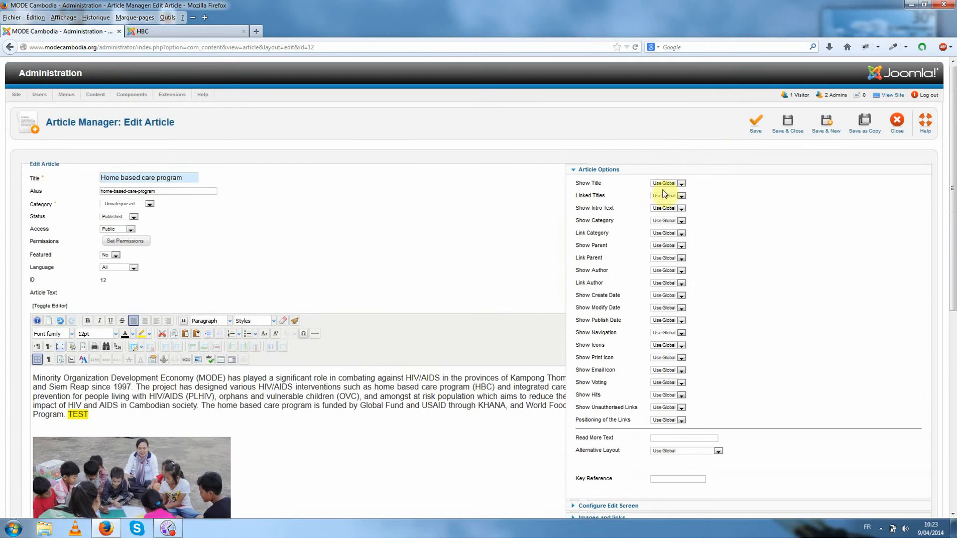
pyautogui.click(754, 125)
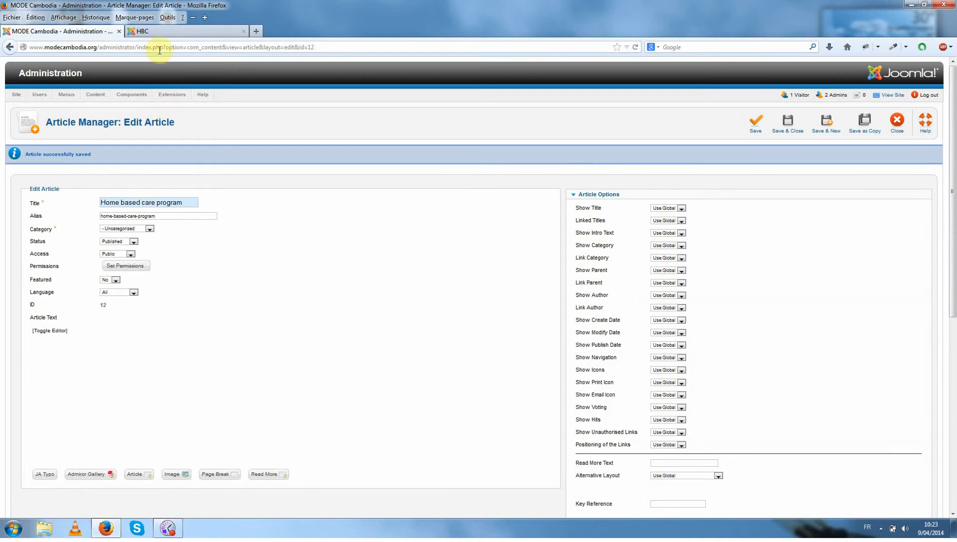
pyautogui.click(156, 32)
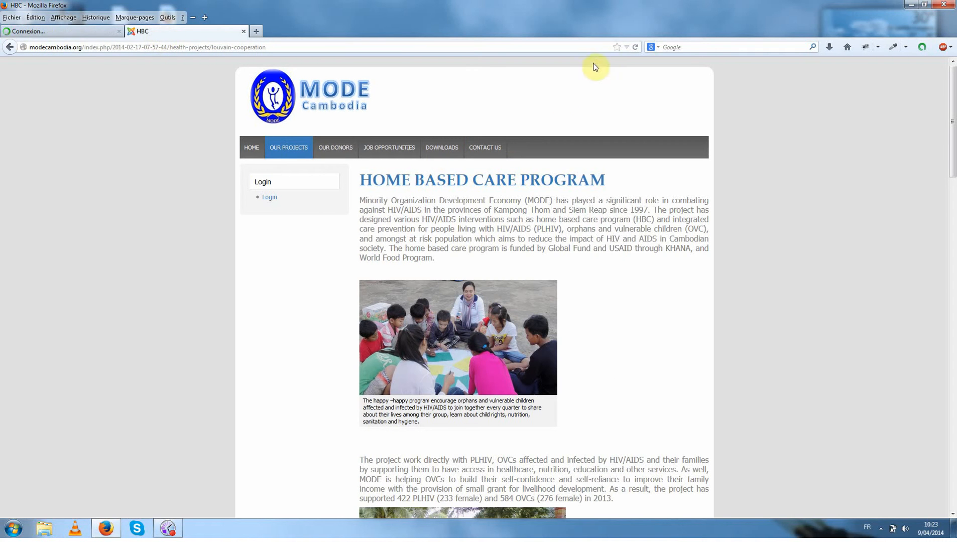
pyautogui.click(636, 47)
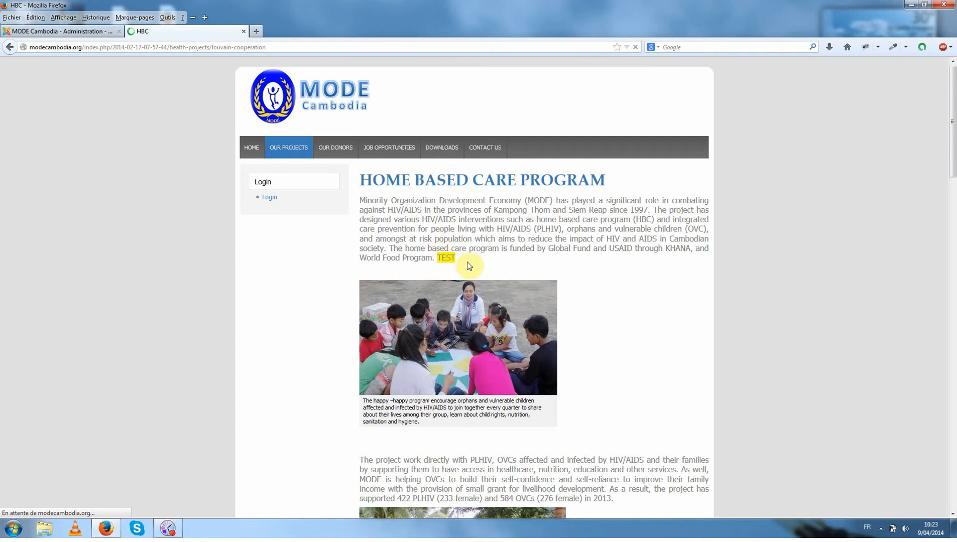
# Delete the highlighted TEST from the end of the article's first paragraph, save the article and reload its public page.
pyautogui.click(94, 35)
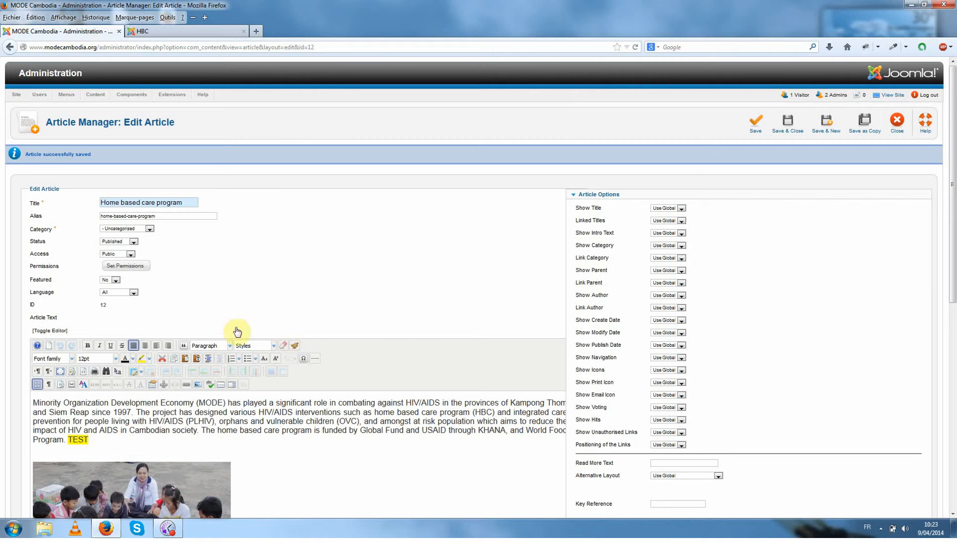
pyautogui.click(78, 441)
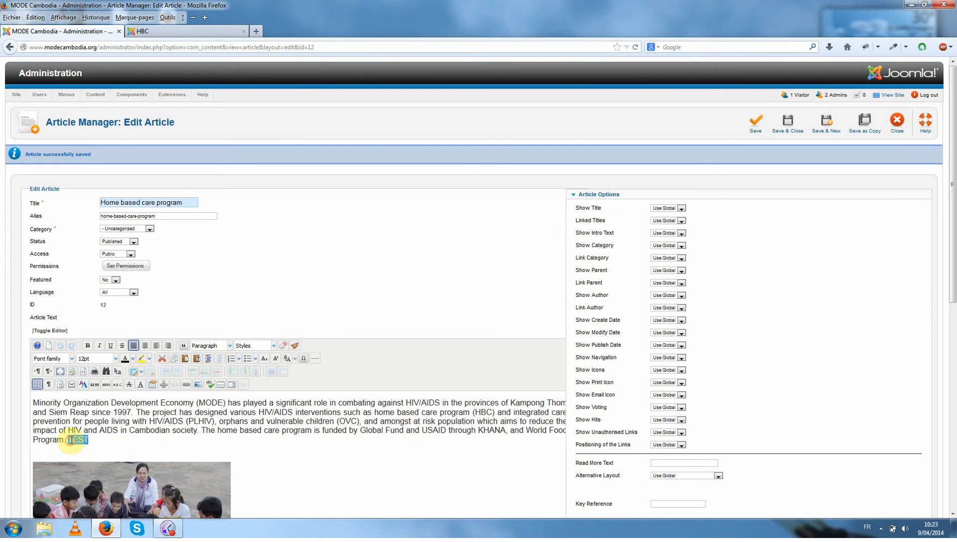
pyautogui.press('BackSpace')
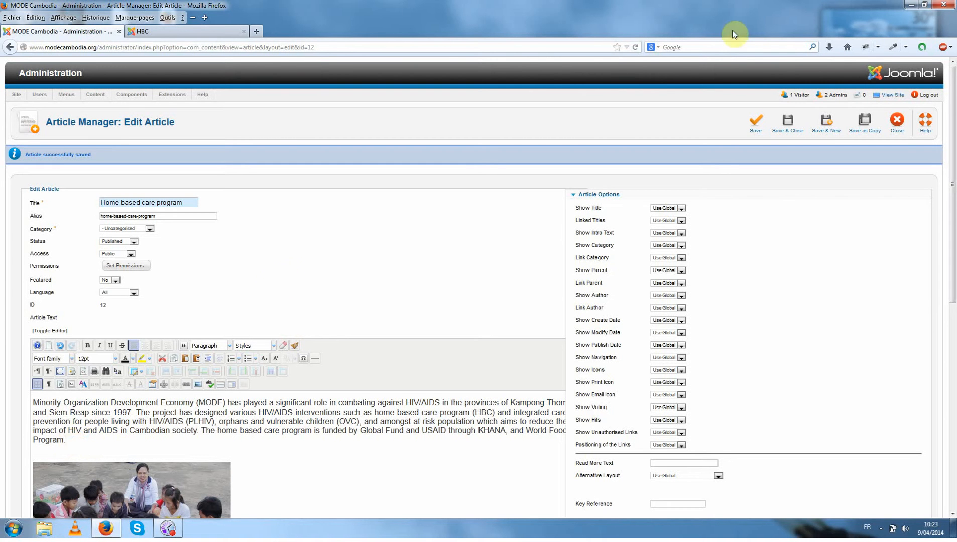
pyautogui.click(753, 131)
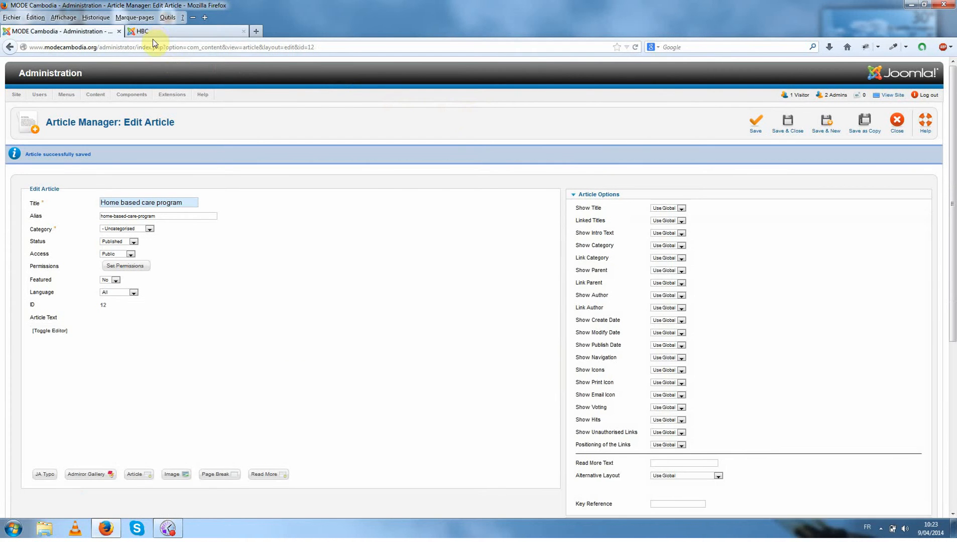
pyautogui.click(154, 33)
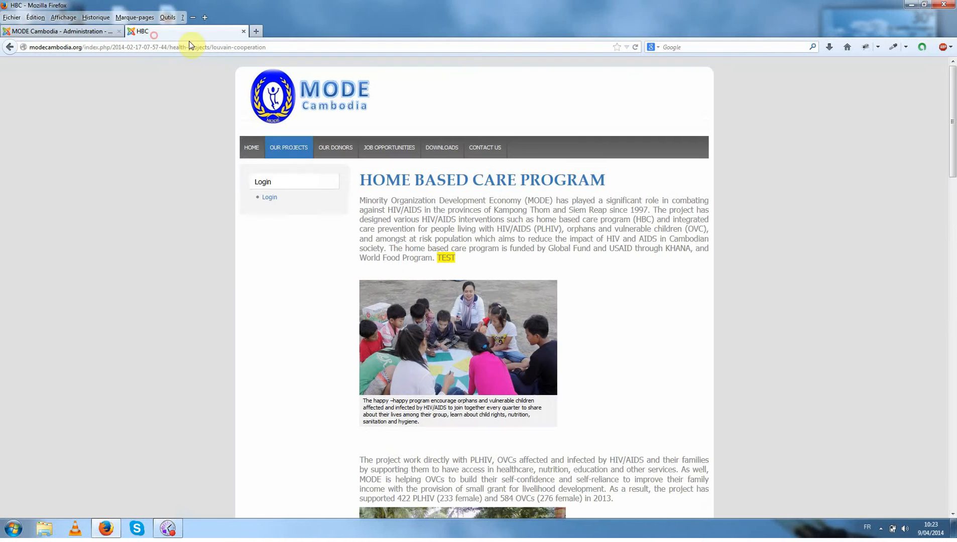
pyautogui.click(634, 47)
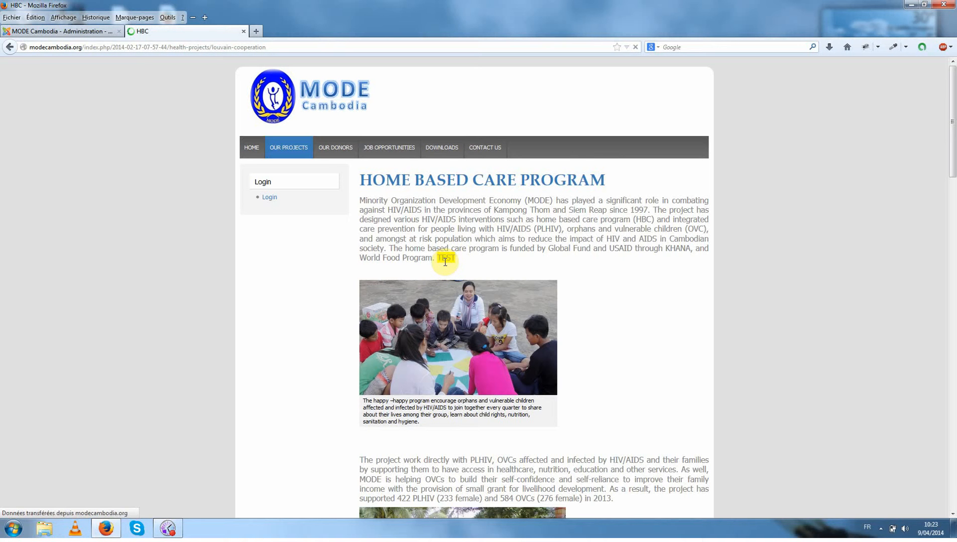
# Close the Home based care program article and start a new article titled Test page.
pyautogui.click(92, 31)
pyautogui.click(896, 123)
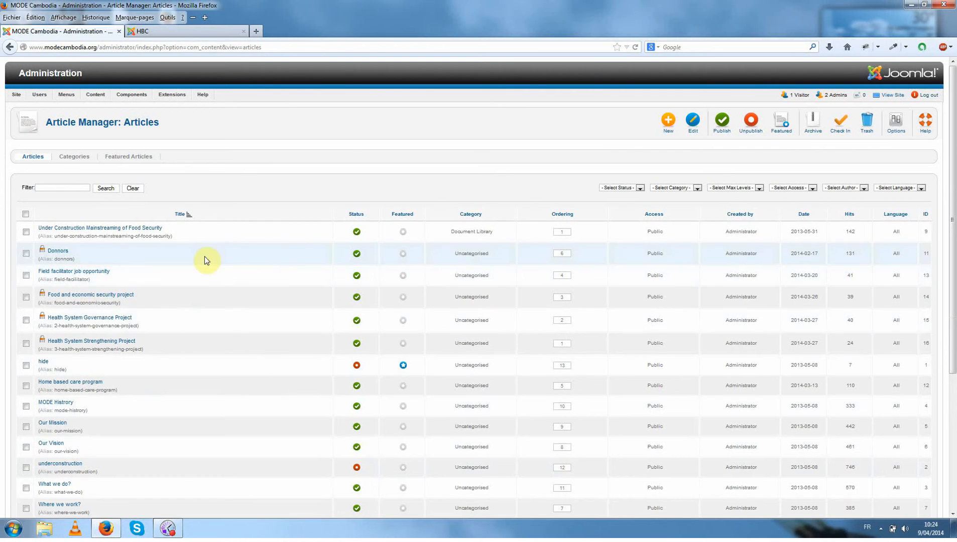
pyautogui.click(668, 129)
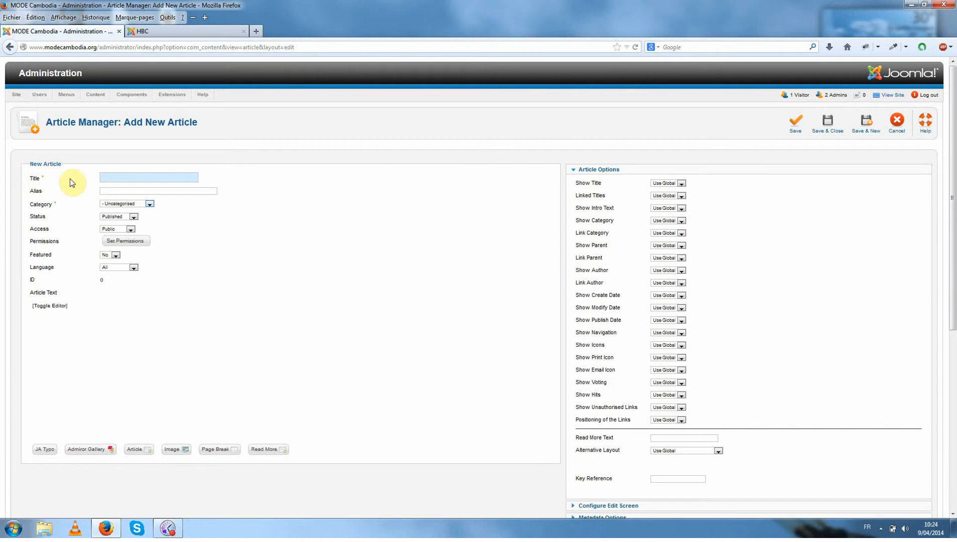
pyautogui.write('Test page')
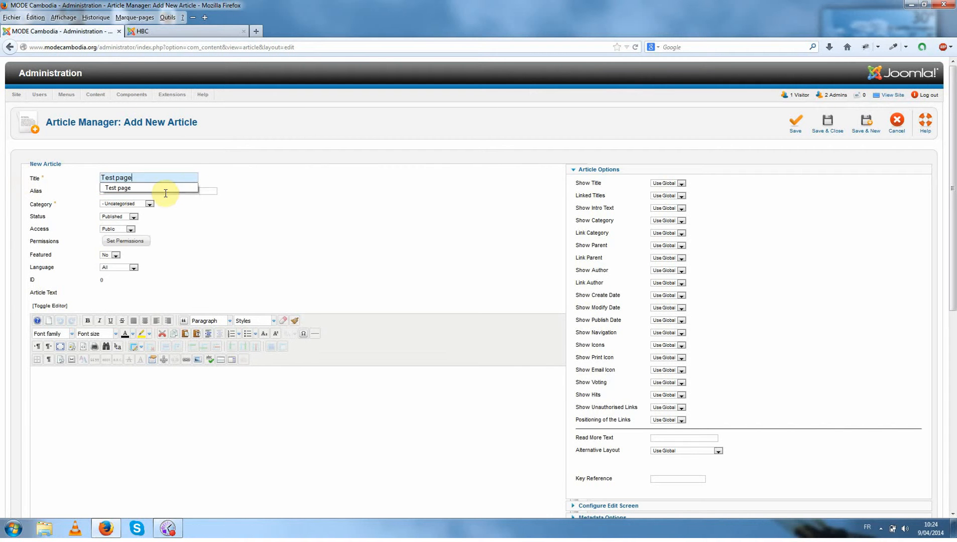
# Compare the new article's fields with the title and text of the public page, and enter "This is a test page." as article text.
pyautogui.click(142, 31)
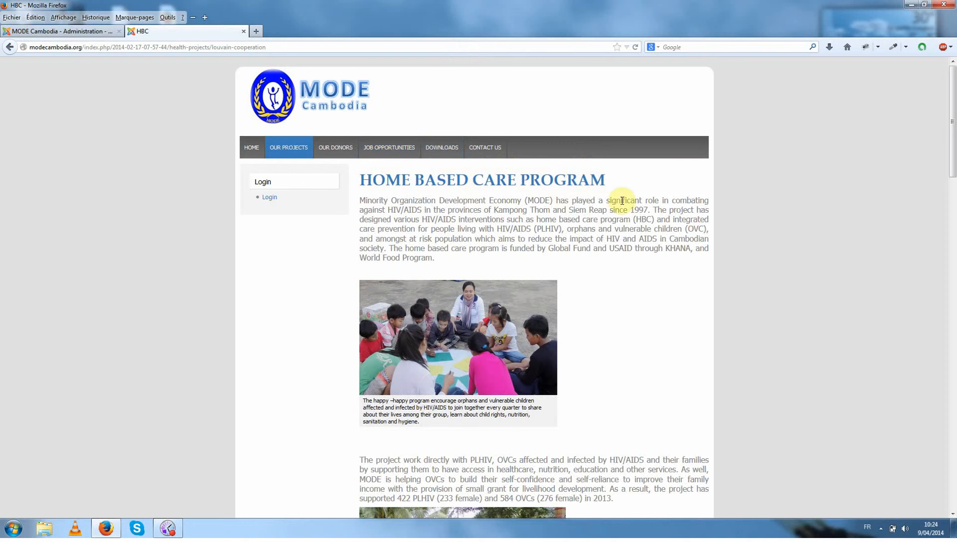
pyautogui.click(47, 31)
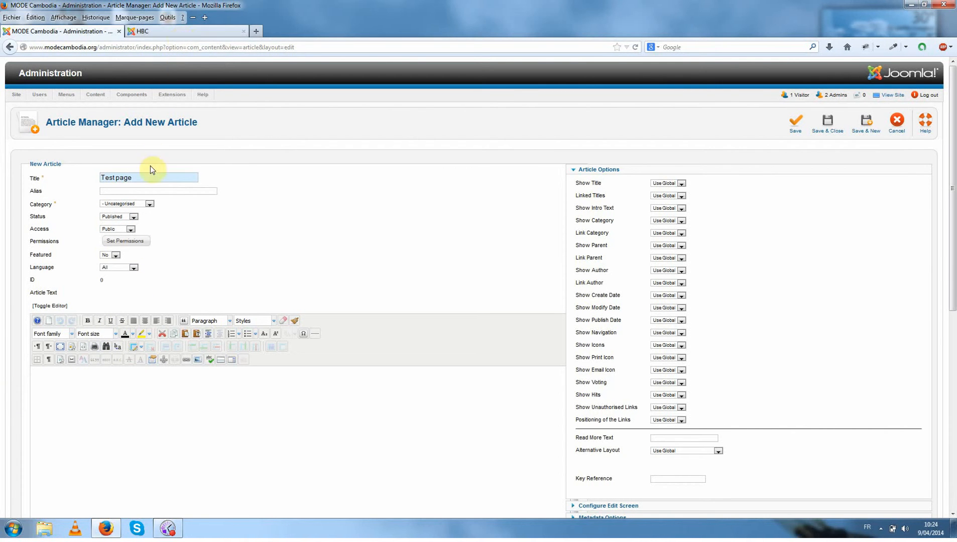
pyautogui.click(209, 35)
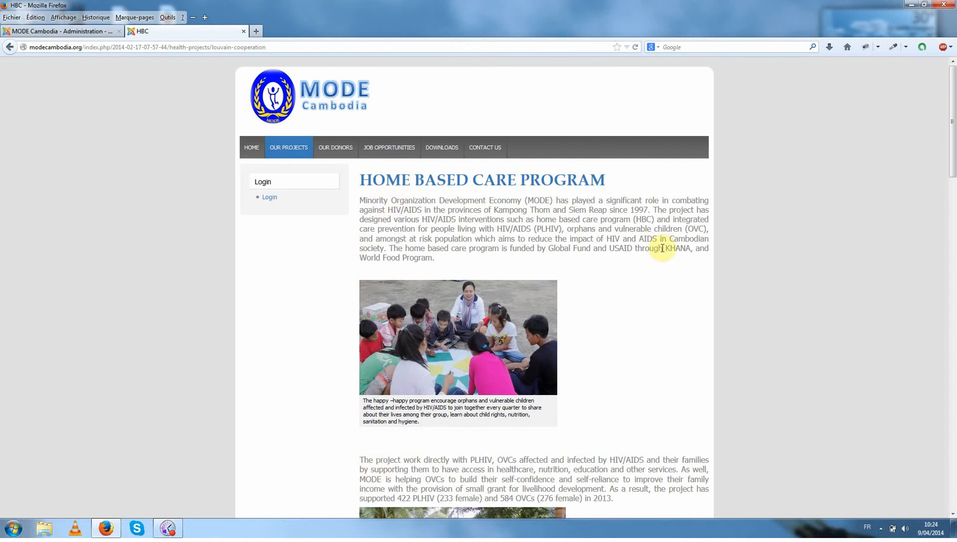
pyautogui.click(30, 30)
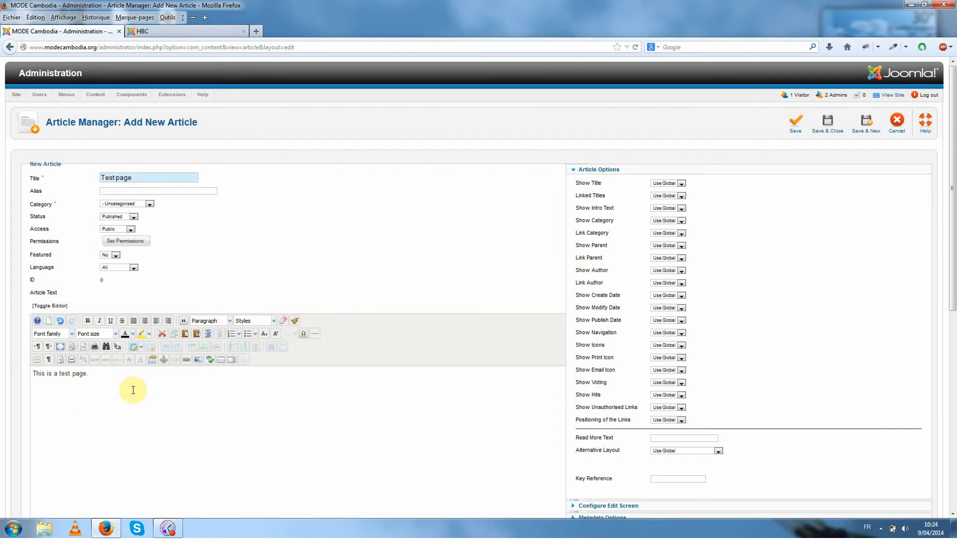
# Format the word test in the article text as bold, italic and underlined.
pyautogui.moveTo(61, 374); pyautogui.dragTo(71, 374)
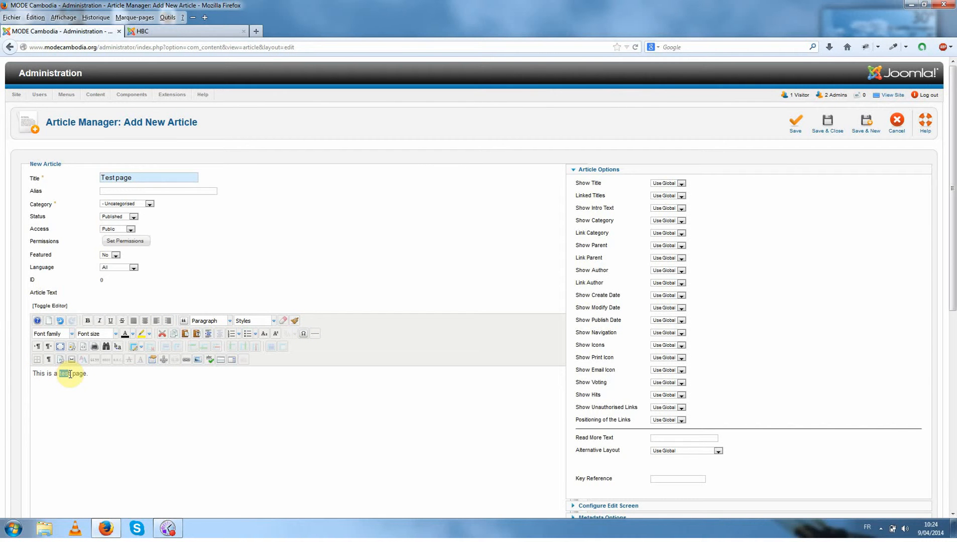
pyautogui.click(87, 320)
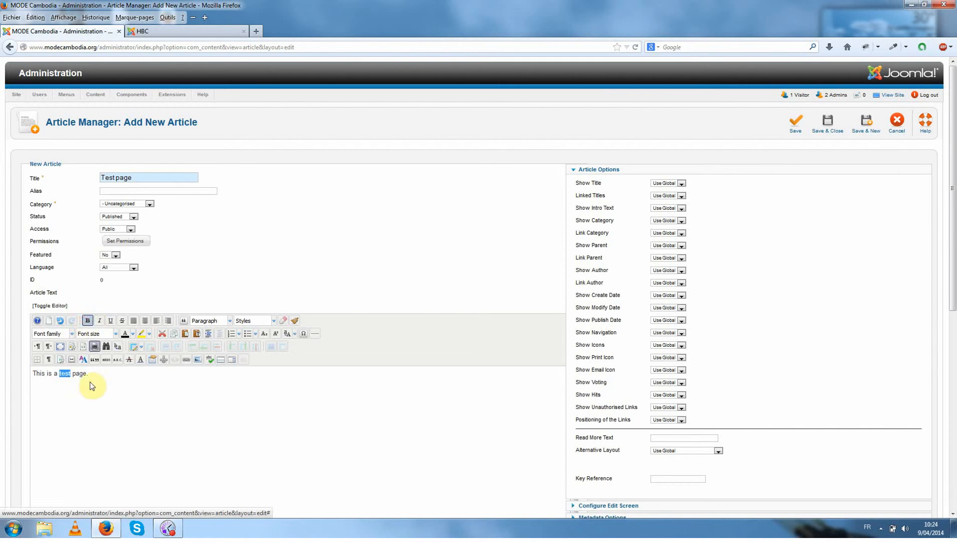
pyautogui.click(92, 390)
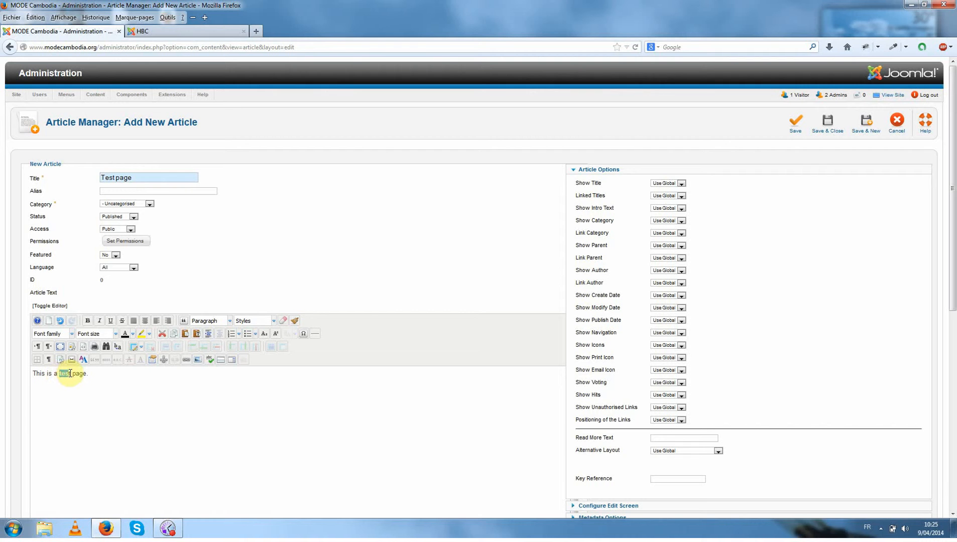
pyautogui.click(99, 321)
pyautogui.click(92, 387)
pyautogui.click(111, 320)
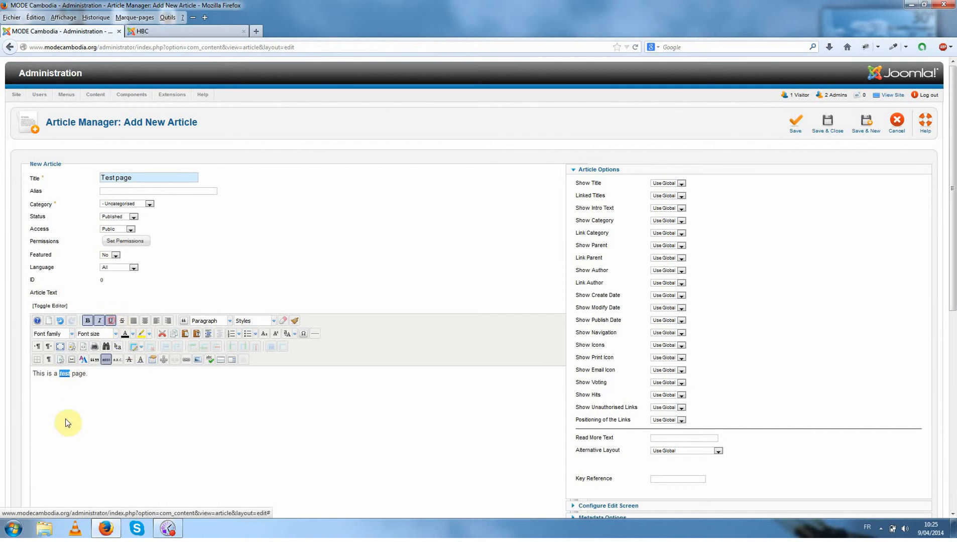
pyautogui.click(65, 419)
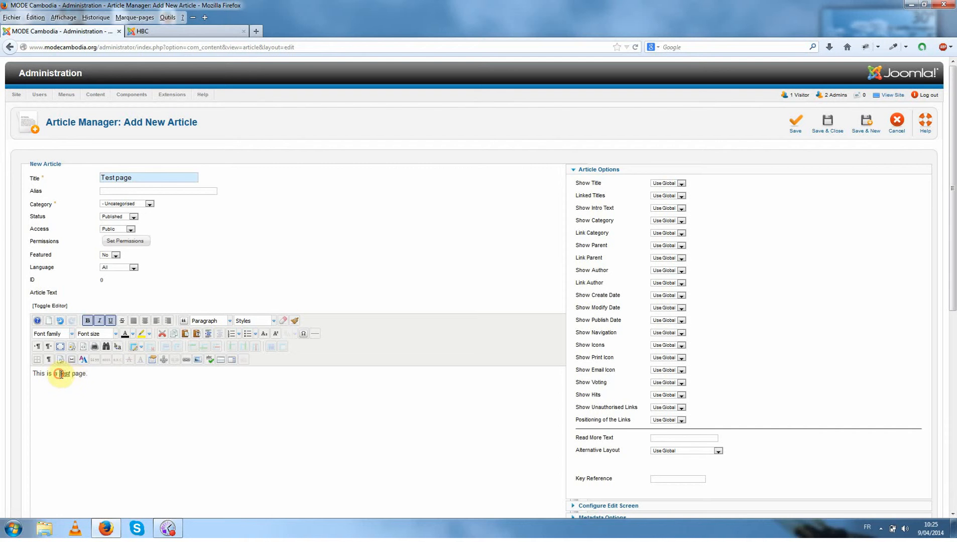
# Set the word test to 18pt, highlight it in yellow and color its text red.
pyautogui.moveTo(59, 374); pyautogui.dragTo(70, 373)
pyautogui.click(115, 334)
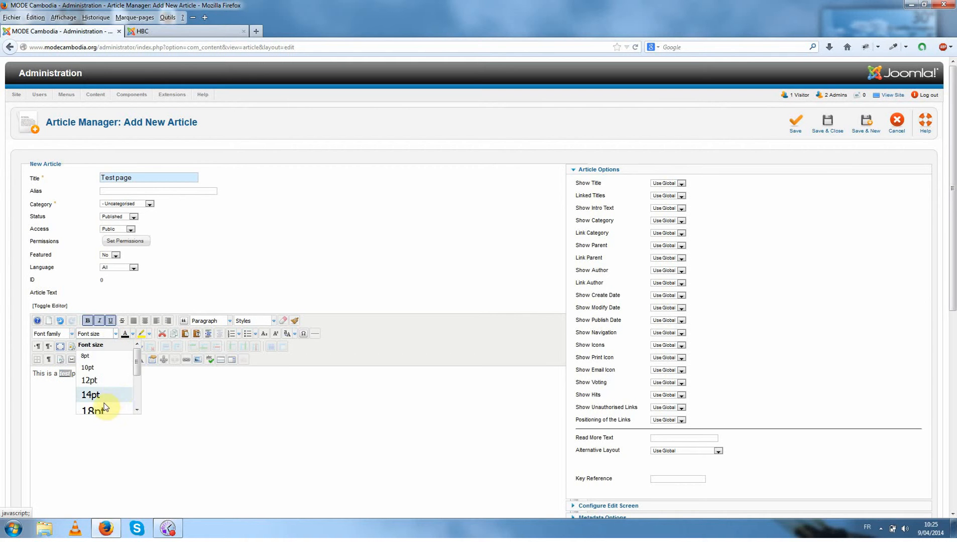
pyautogui.click(116, 396)
pyautogui.click(141, 334)
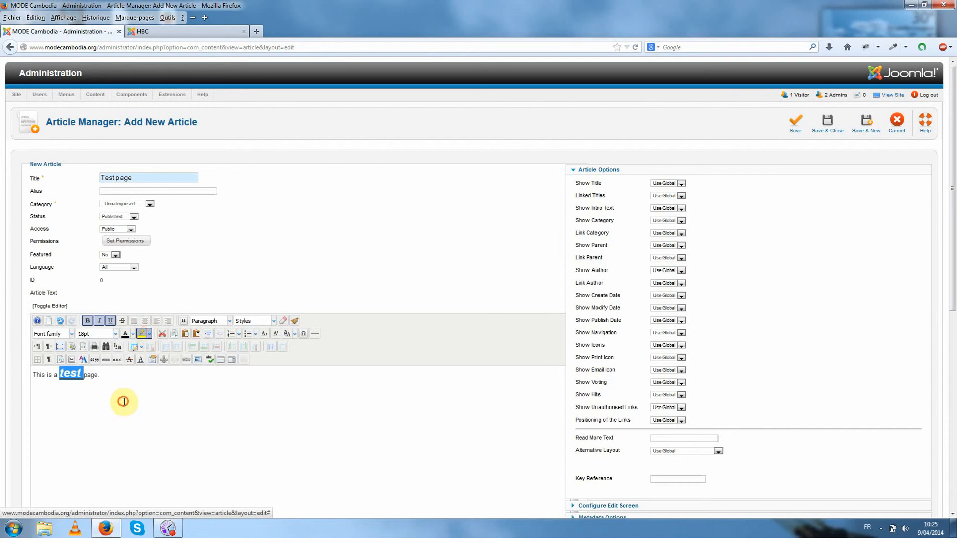
pyautogui.click(114, 416)
pyautogui.moveTo(59, 374); pyautogui.dragTo(83, 374)
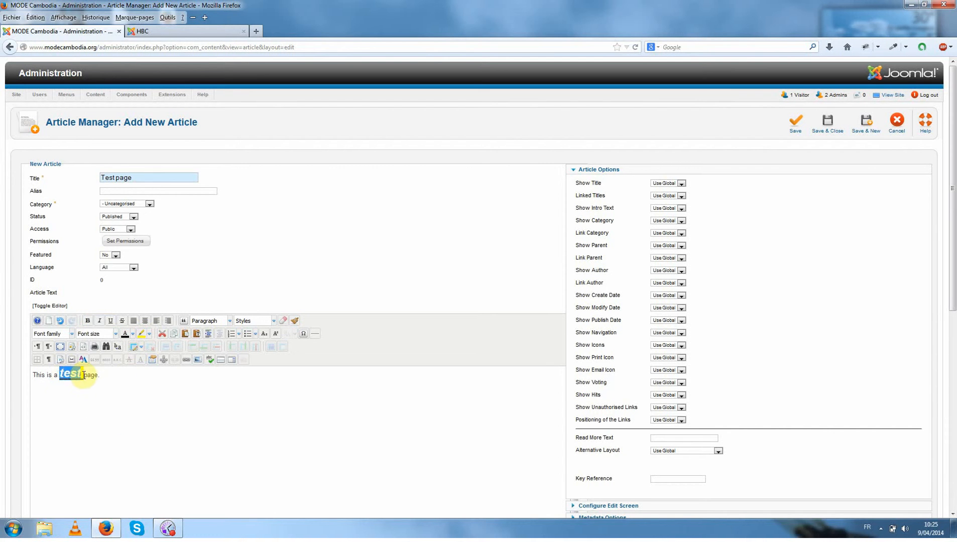
pyautogui.click(132, 333)
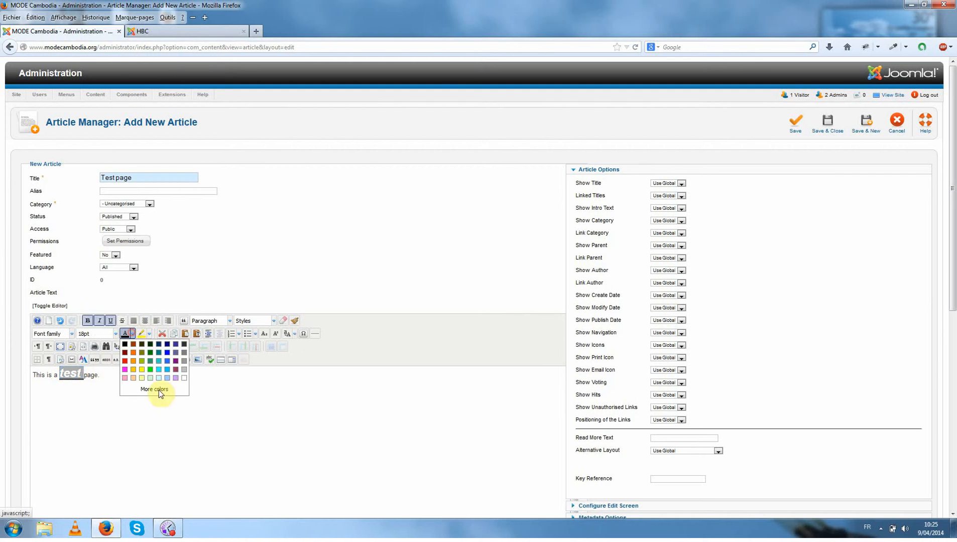
pyautogui.click(125, 360)
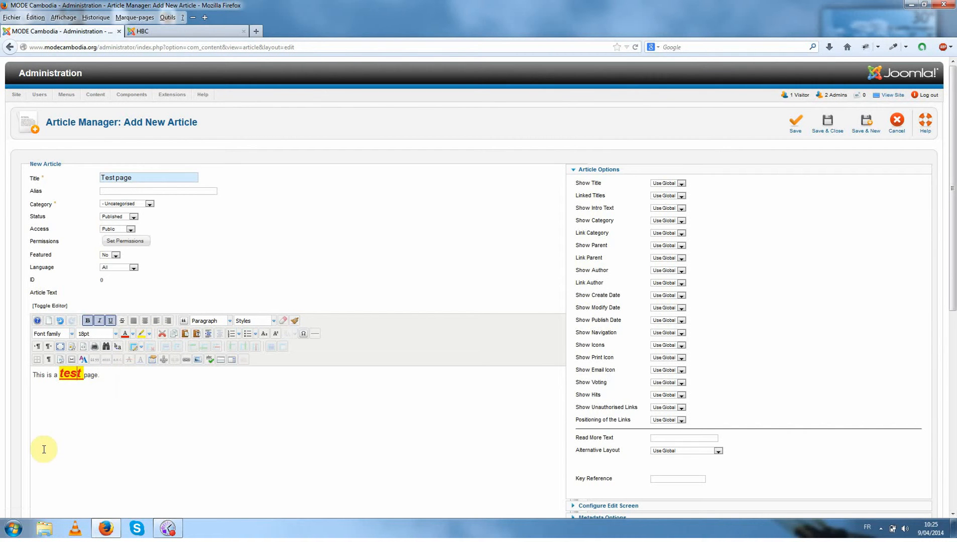
# Change the font family of the word test to Impact.
pyautogui.doubleClick(82, 376)
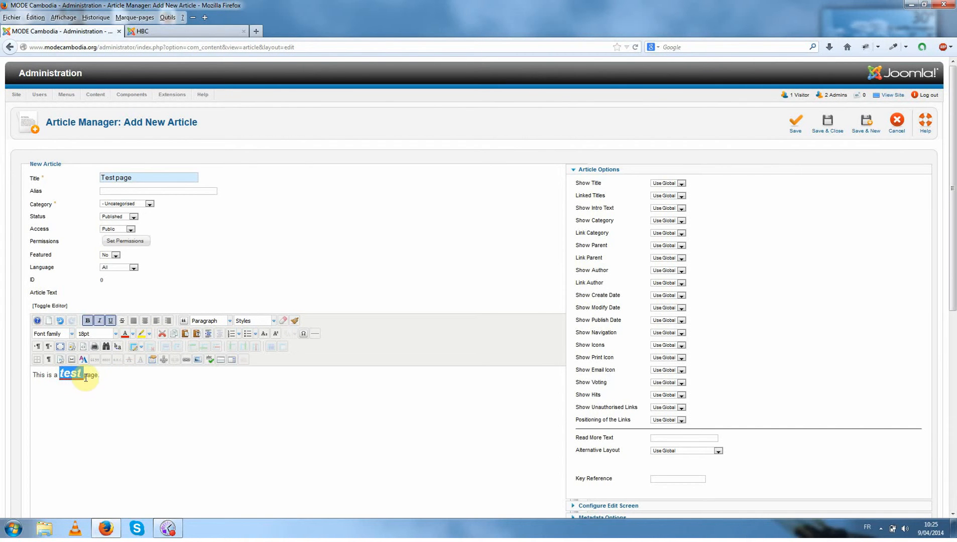
pyautogui.click(71, 335)
pyautogui.scroll(-5, 65, 371)
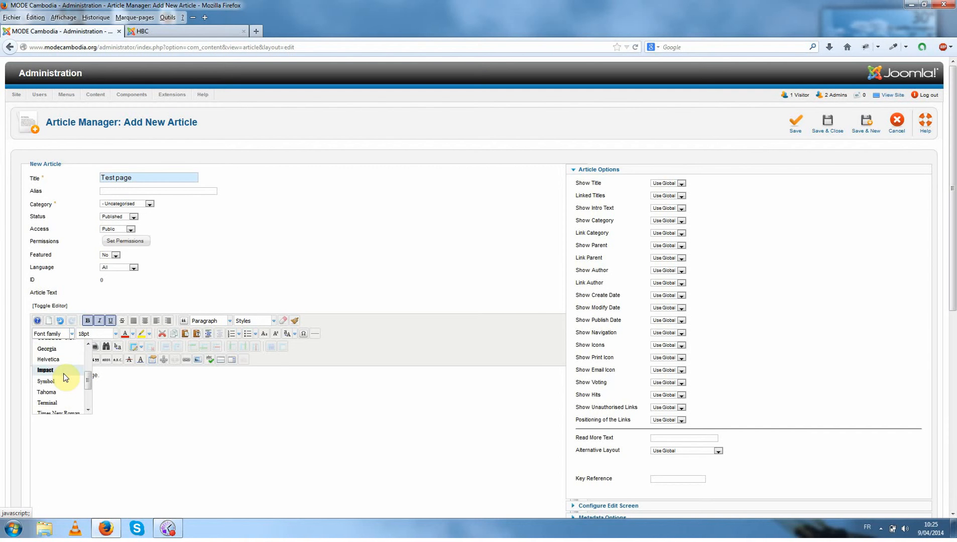
pyautogui.scroll(-2, 62, 377)
pyautogui.scroll(5, 60, 381)
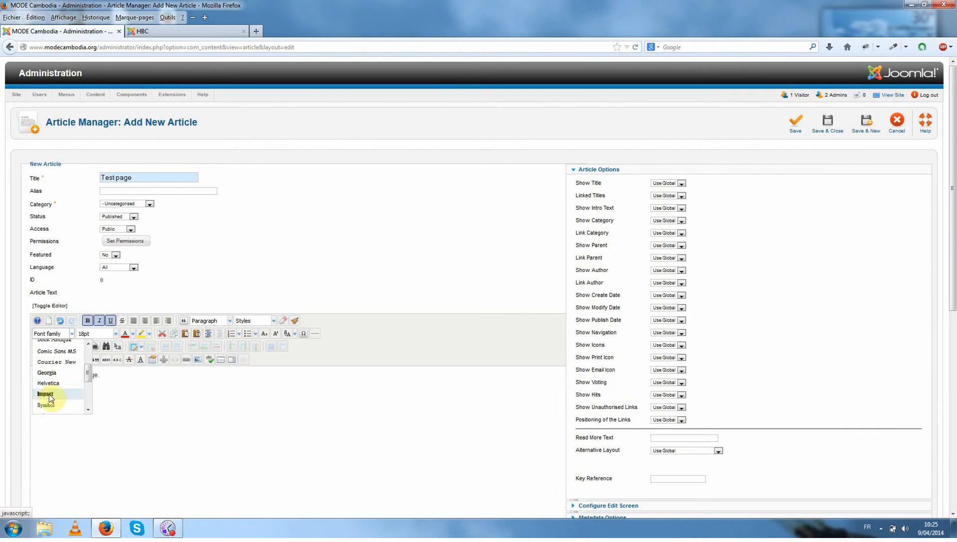
pyautogui.click(49, 396)
pyautogui.click(140, 413)
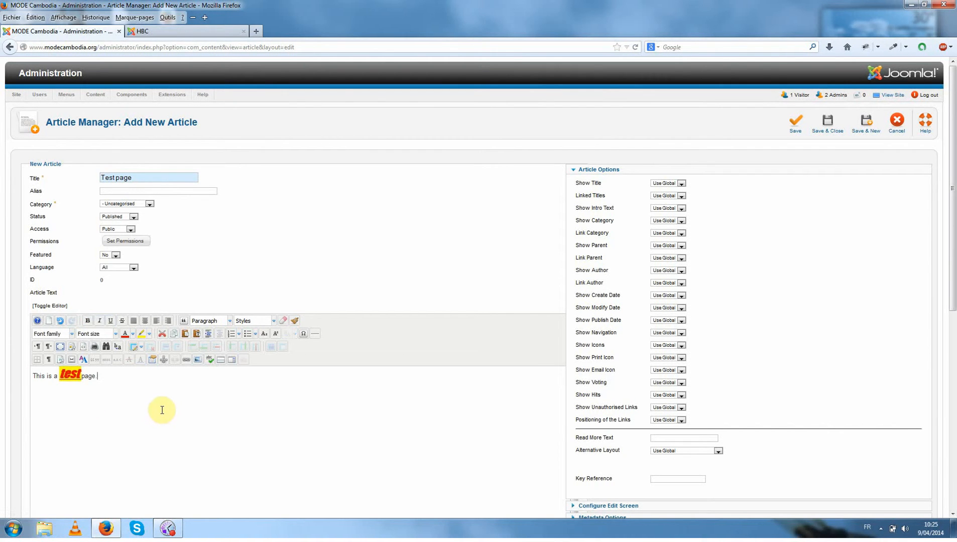
# Examine how photos and captions are placed among the paragraphs on the public Home Based Care Program page.
pyautogui.click(174, 35)
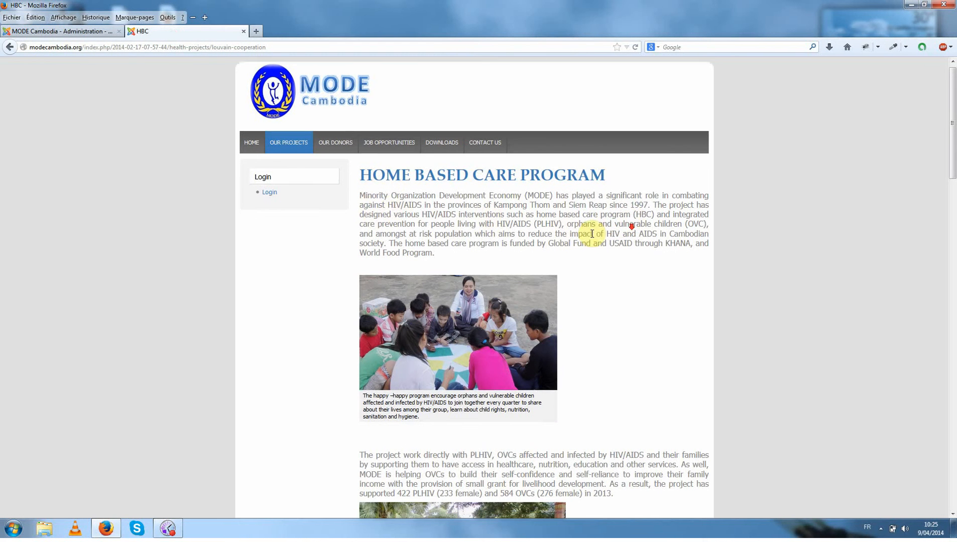
pyautogui.scroll(-1, 402, 306)
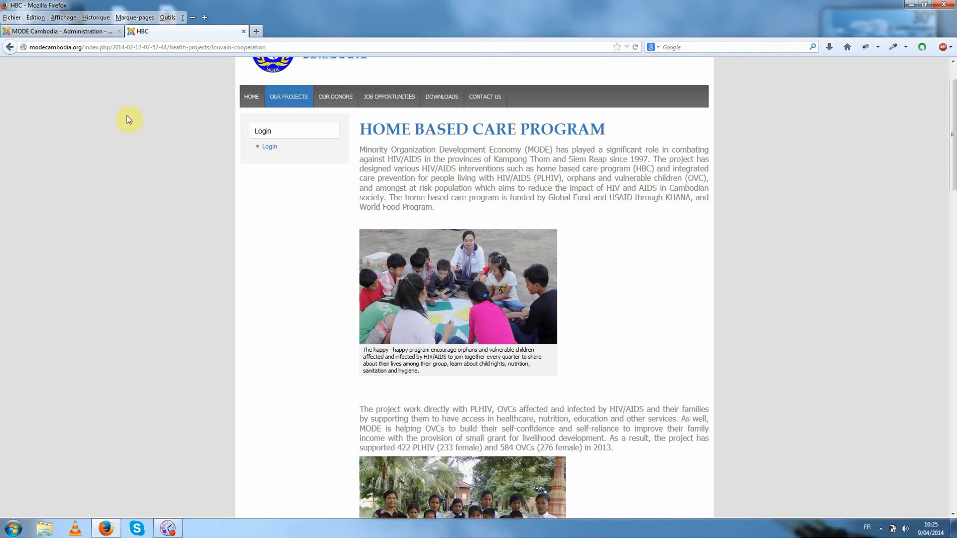
pyautogui.click(75, 33)
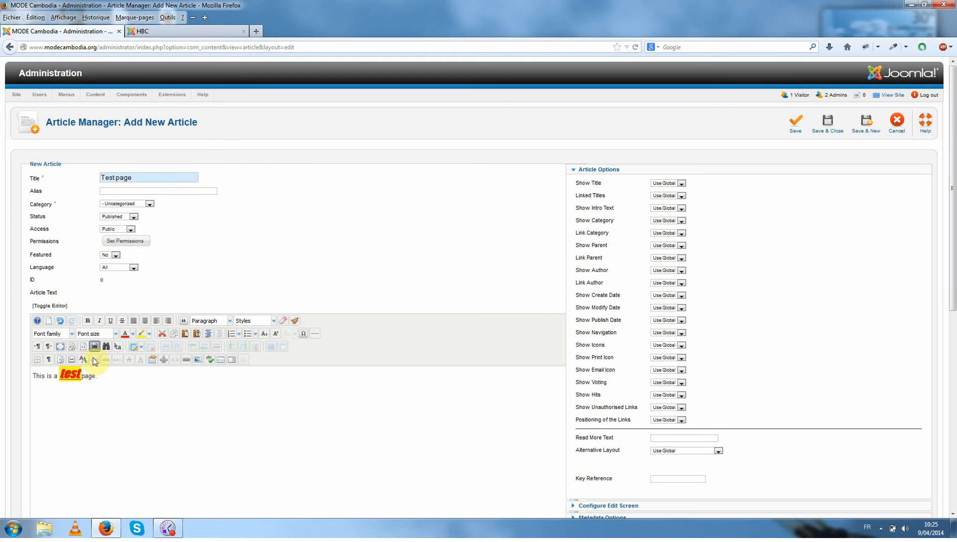
# Start inserting an image on a new line below the article text, and preview the server files 1.jpg and 2.jpg.
pyautogui.click(102, 374)
pyautogui.click(196, 361)
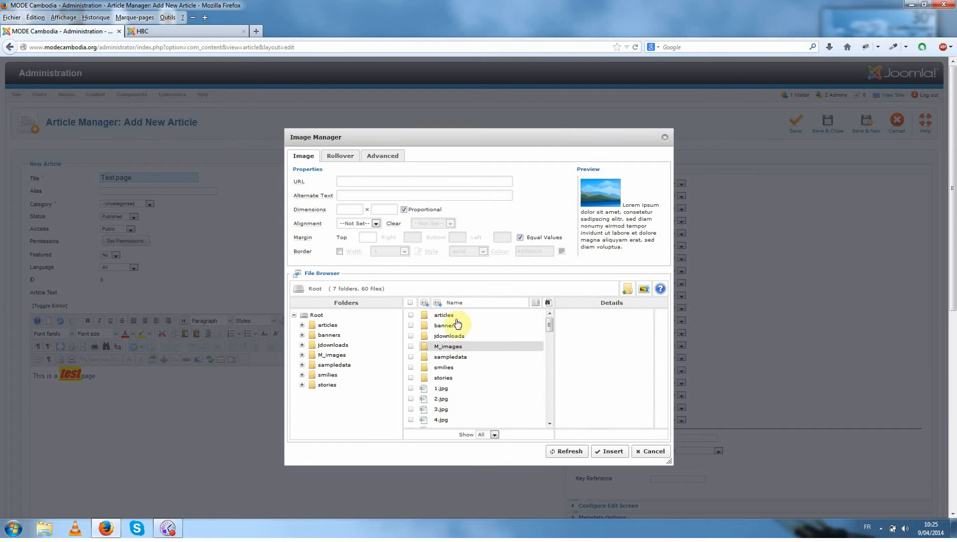
pyautogui.moveTo(550, 325)
pyautogui.mouseDown()
pyautogui.moveTo(552, 346)
pyautogui.moveTo(551, 331)
pyautogui.mouseUp()
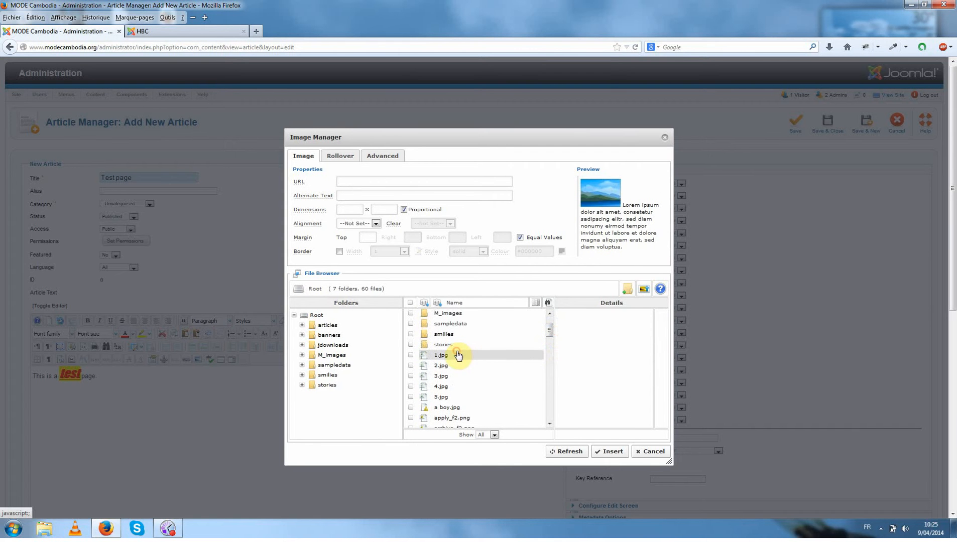
pyautogui.click(453, 355)
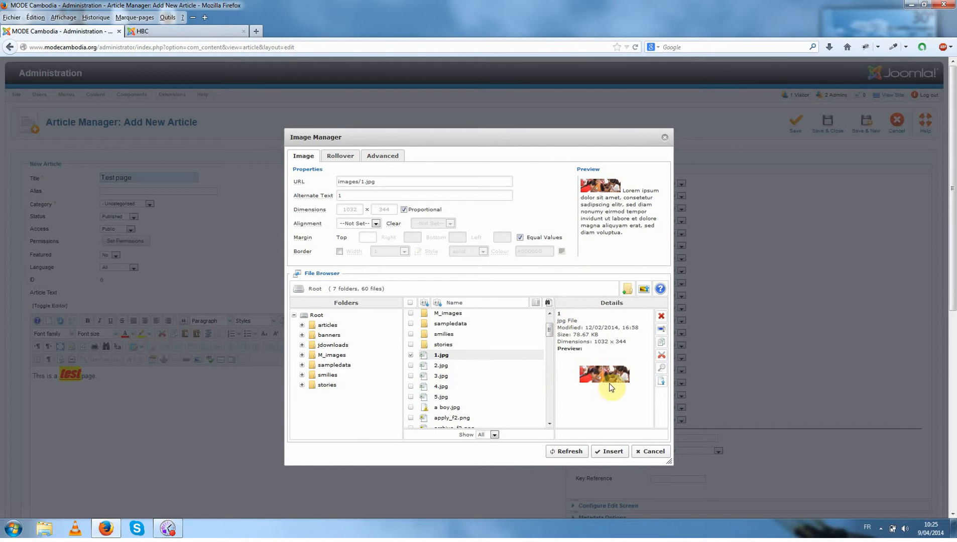
pyautogui.click(439, 365)
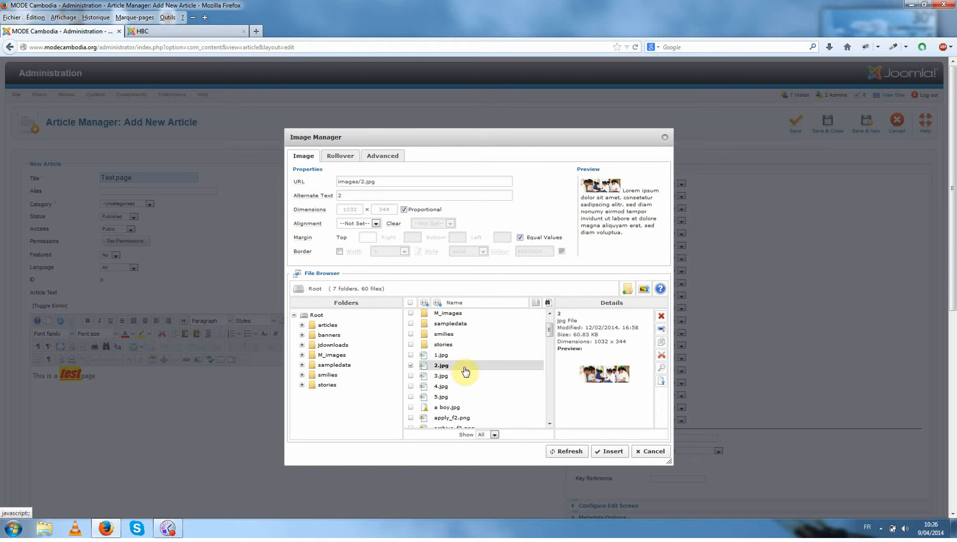
# Upload the photo IMG_5205.jpg from the desktop (Bureau) to the root image folder.
pyautogui.click(643, 291)
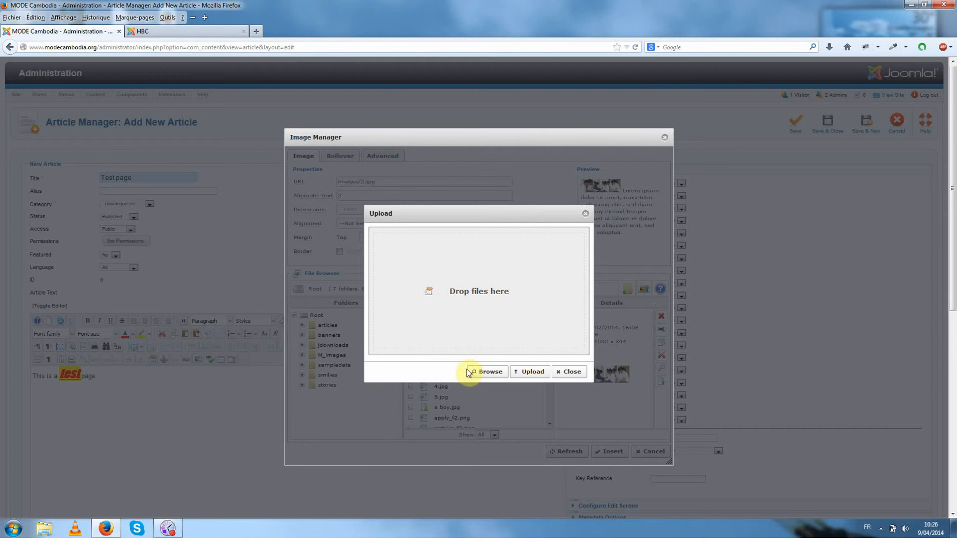
pyautogui.click(483, 372)
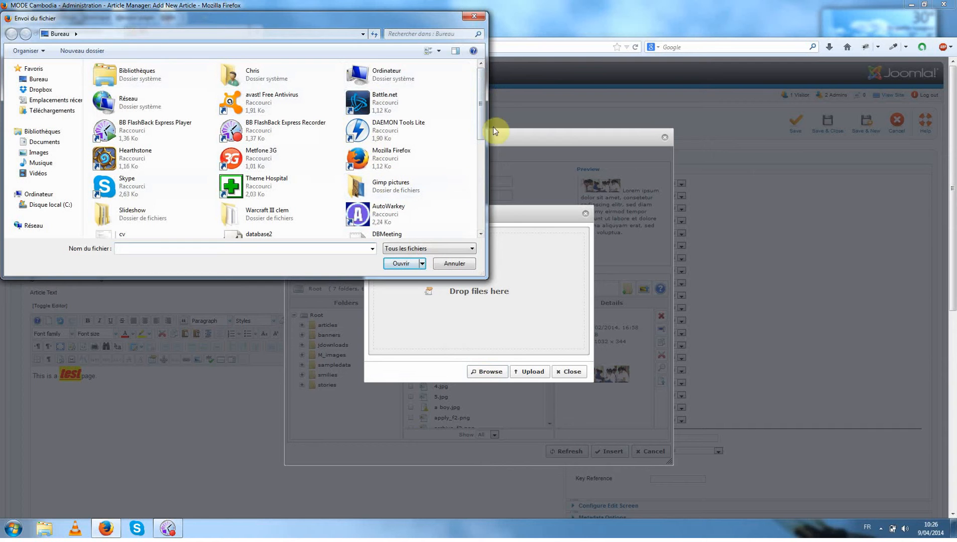
pyautogui.click(38, 78)
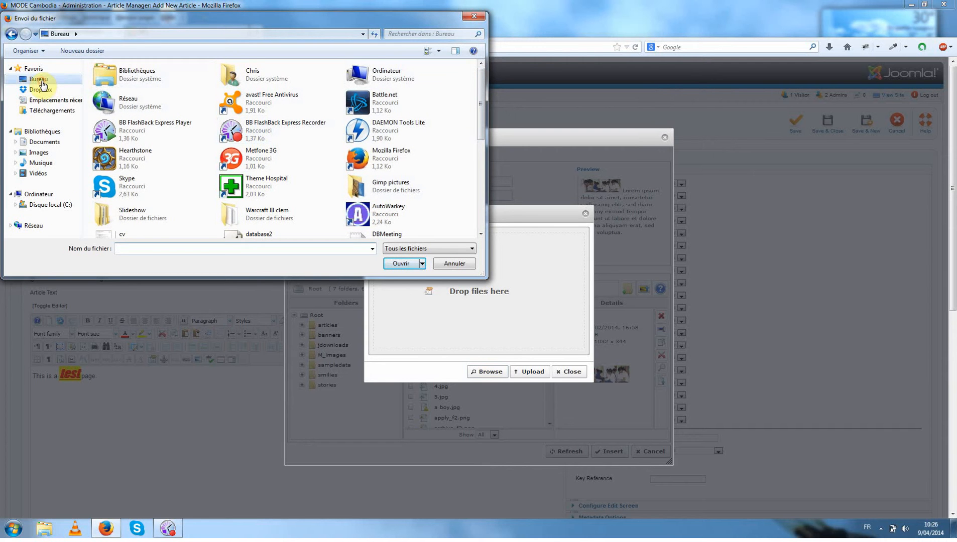
pyautogui.moveTo(481, 116); pyautogui.dragTo(479, 175)
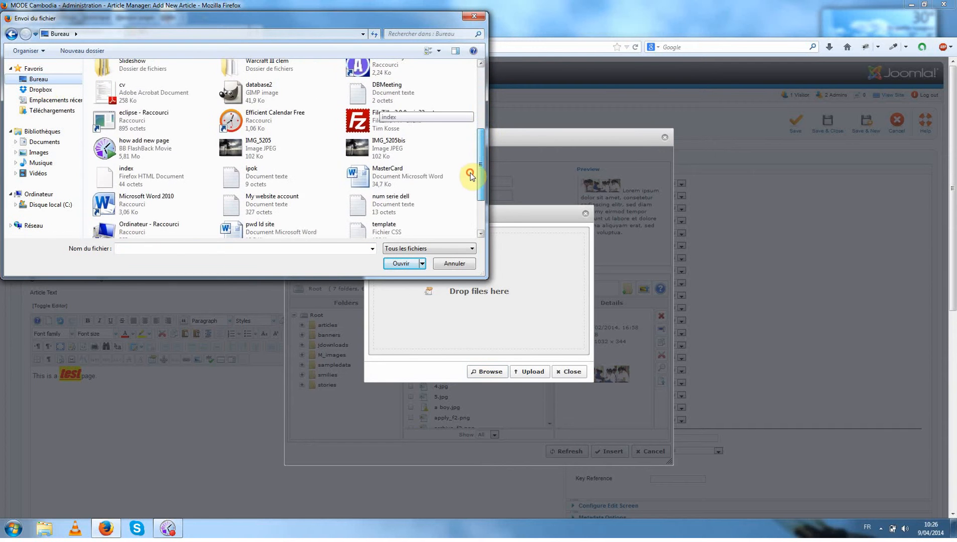
pyautogui.doubleClick(274, 155)
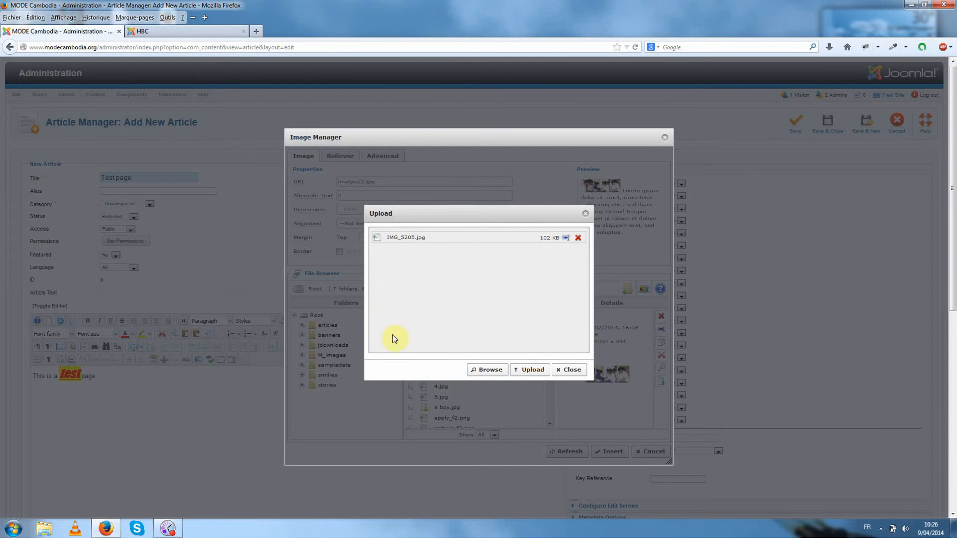
pyautogui.click(529, 372)
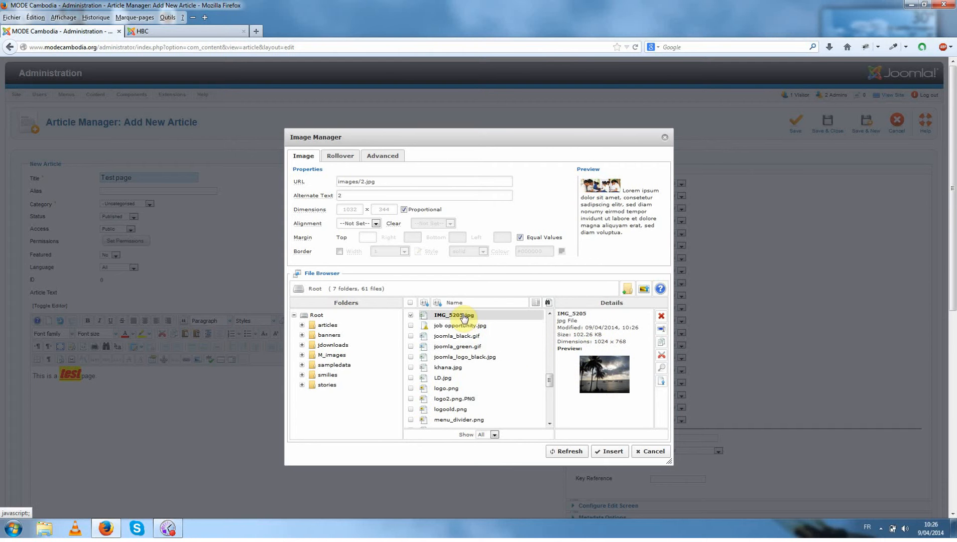
# Rename the uploaded photo IMG_5205 as "My test image".
pyautogui.click(662, 332)
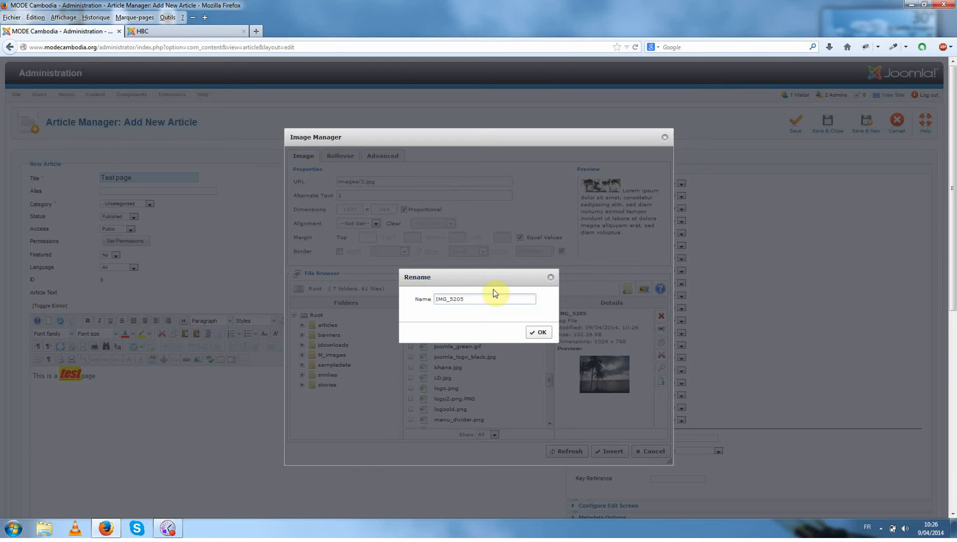
pyautogui.moveTo(475, 298); pyautogui.dragTo(420, 296)
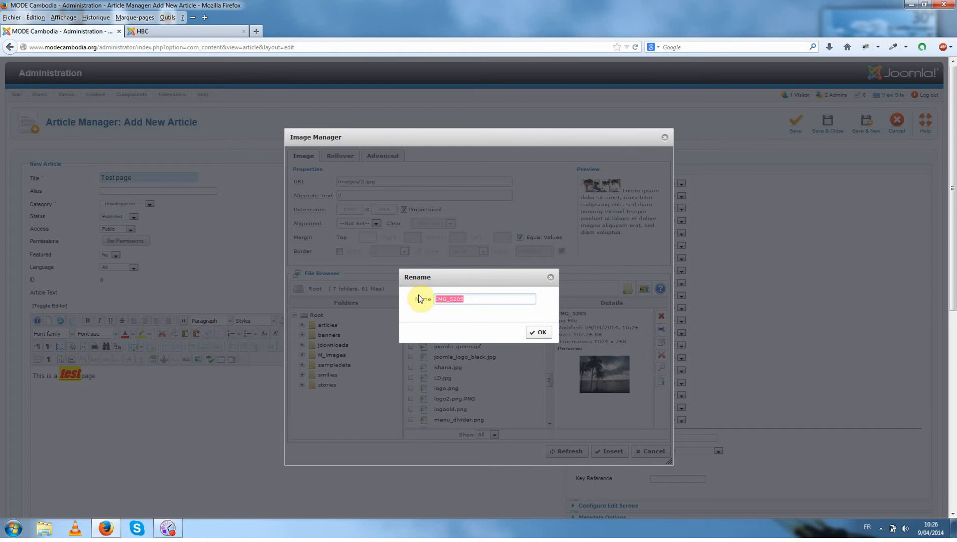
pyautogui.write('My test image')
pyautogui.click(538, 332)
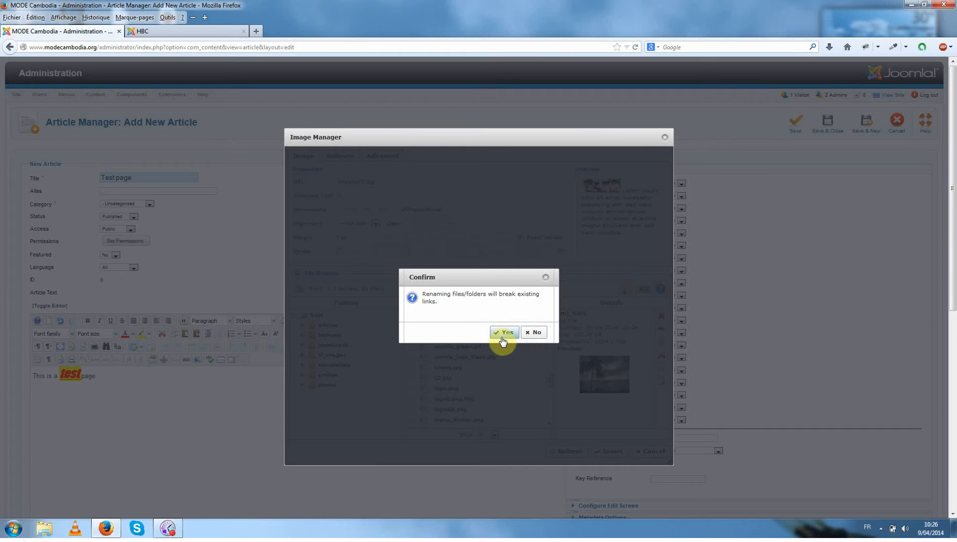
pyautogui.click(504, 333)
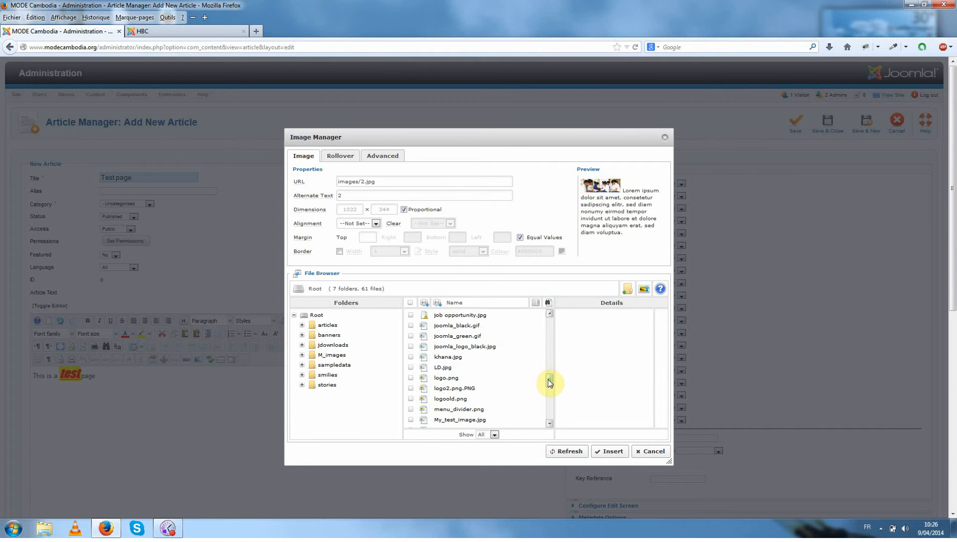
# Choose My_test_image.jpg, check the public page's photo caption, and set the alternate text to "This picture has been taken in Vietnam (Phu Quoc Island).".
pyautogui.scroll(-1, 550, 384)
pyautogui.click(489, 411)
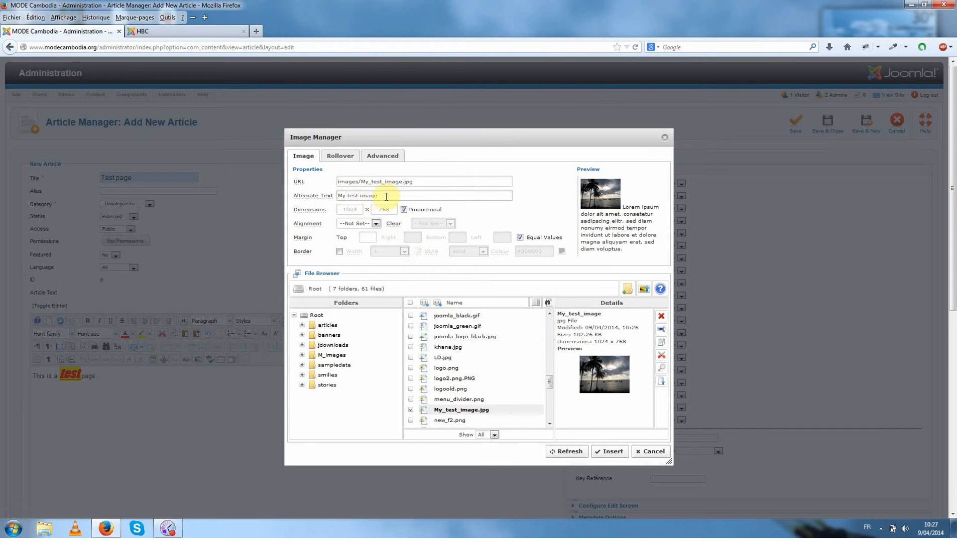
pyautogui.moveTo(387, 196); pyautogui.dragTo(337, 196)
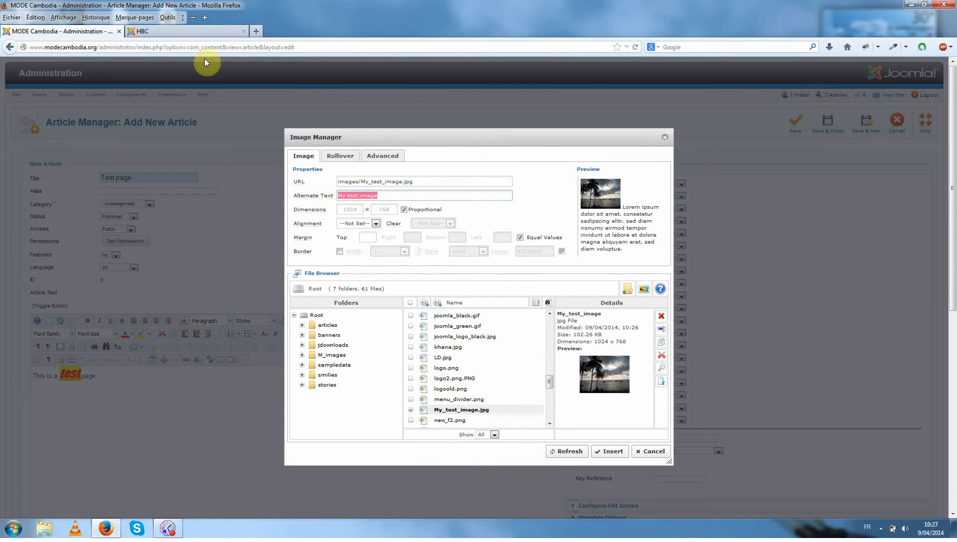
pyautogui.click(184, 33)
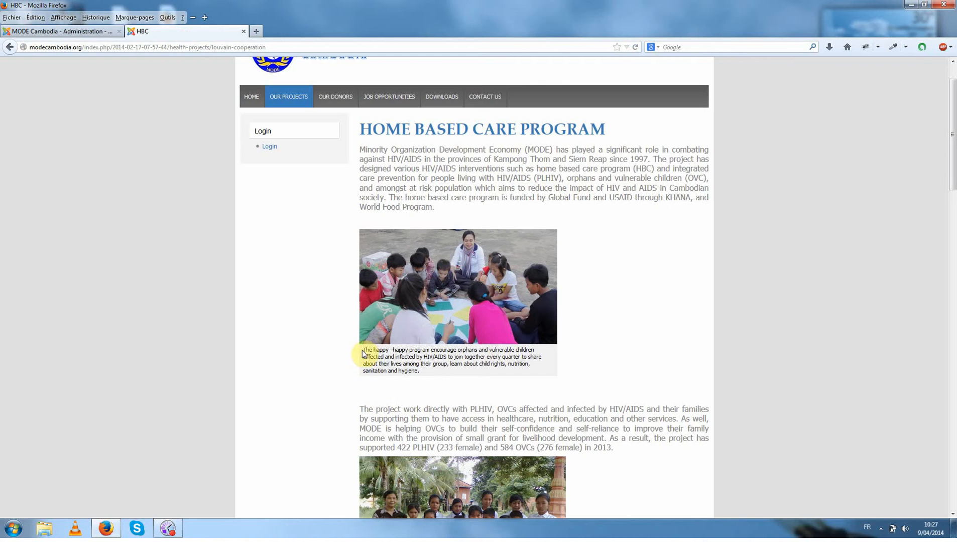
pyautogui.moveTo(362, 349); pyautogui.dragTo(426, 374)
pyautogui.click(426, 374)
pyautogui.click(90, 35)
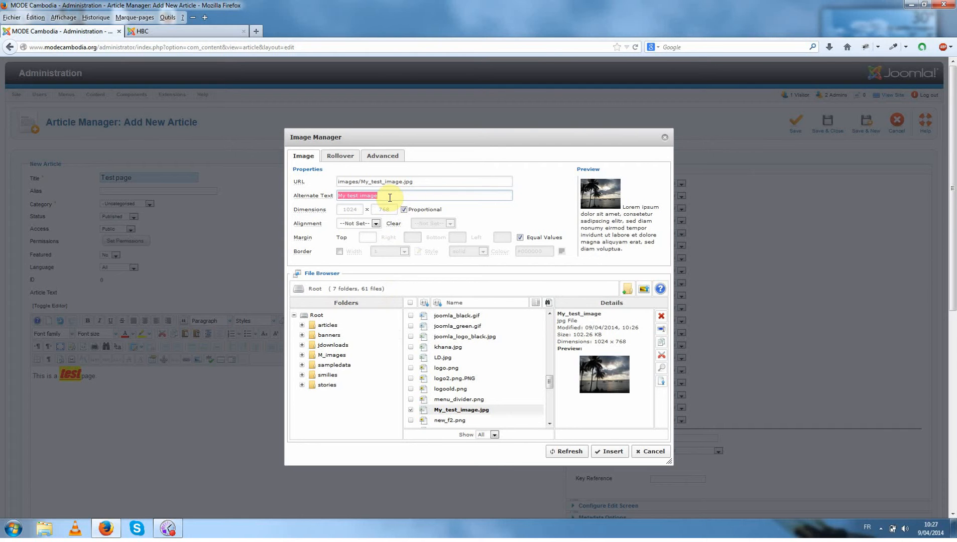
pyautogui.write('This picture has been')
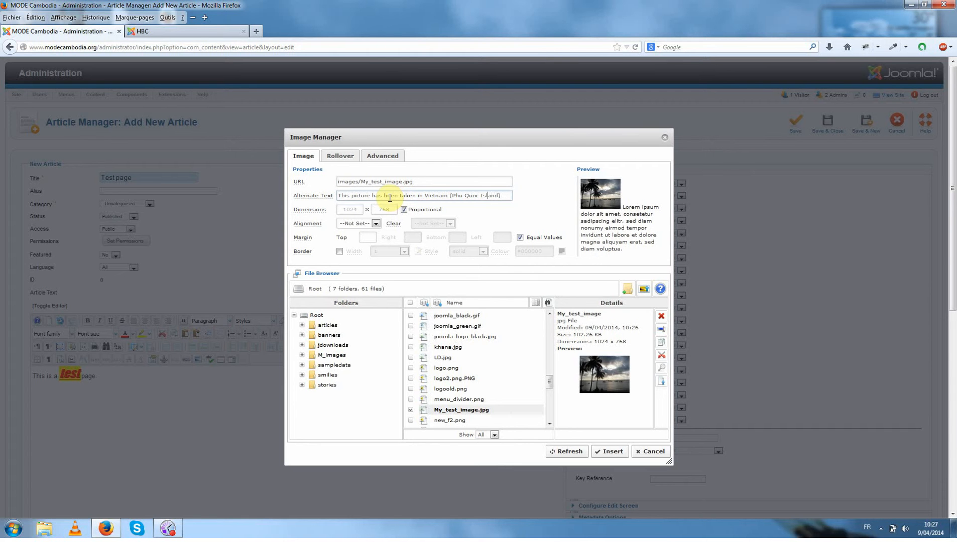
pyautogui.click(508, 195)
# Compare left and right alignment in the preview, set the alignment to Left, and insert the image into the article.
pyautogui.click(370, 225)
pyautogui.click(356, 242)
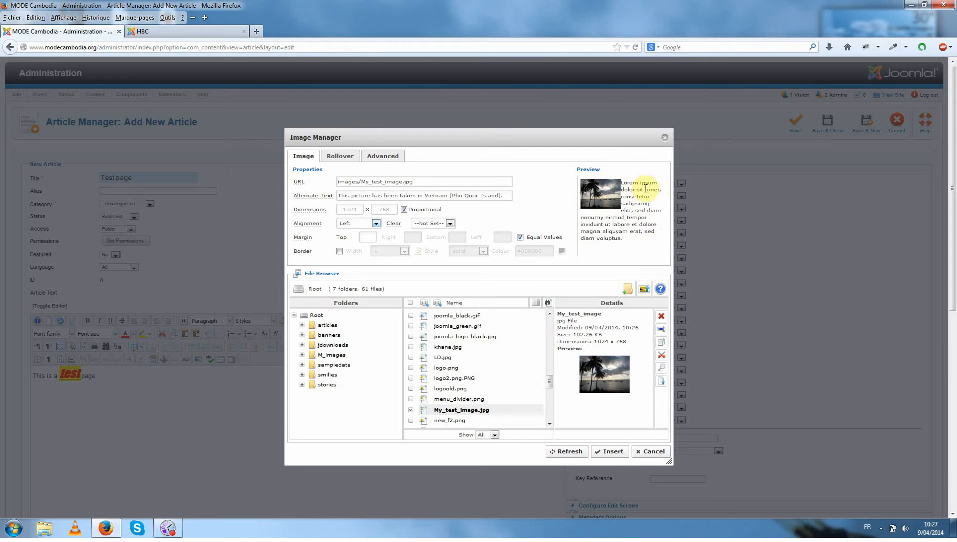
pyautogui.click(361, 224)
pyautogui.click(355, 249)
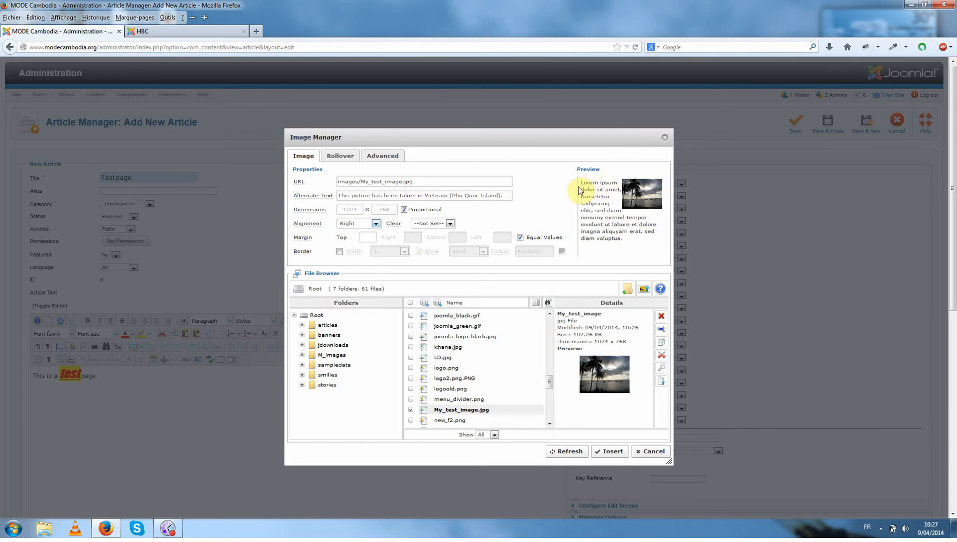
pyautogui.click(350, 227)
pyautogui.click(350, 242)
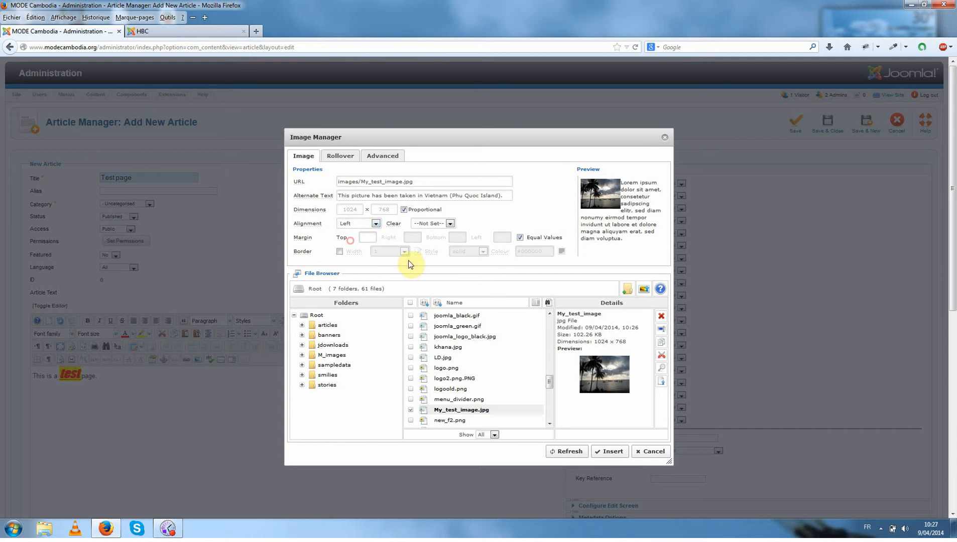
pyautogui.click(607, 449)
# Enlarge the article text area and scale the inserted palm tree photo down to just under half its displayed size.
pyautogui.scroll(-7, 547, 276)
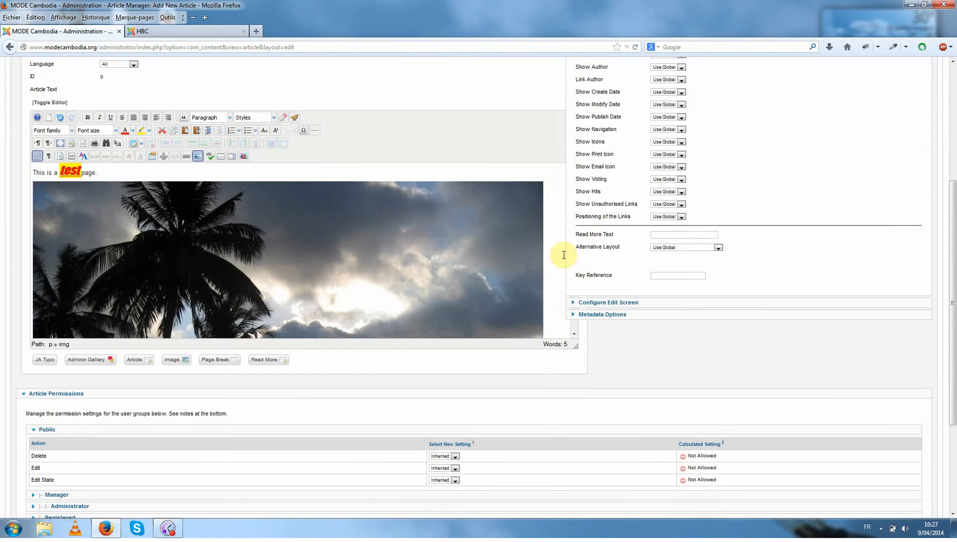
pyautogui.moveTo(576, 346); pyautogui.dragTo(628, 466)
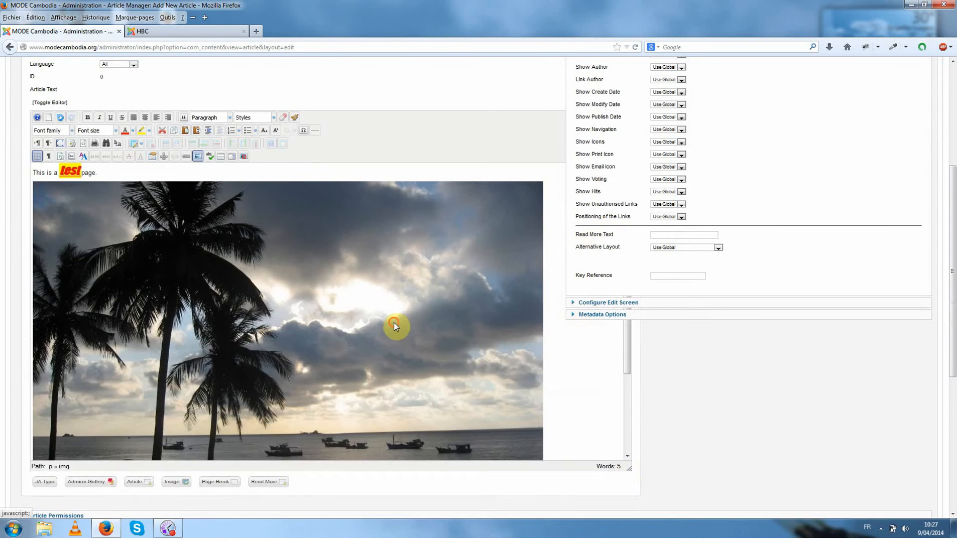
pyautogui.click(499, 278)
pyautogui.moveTo(542, 181); pyautogui.dragTo(249, 388)
# Append "qsdff" to the first line and add the lines "sdfqsdf", "qsdfqsdf" and "qsdfdqsf" above the photo.
pyautogui.click(360, 292)
pyautogui.scroll(4, 360, 292)
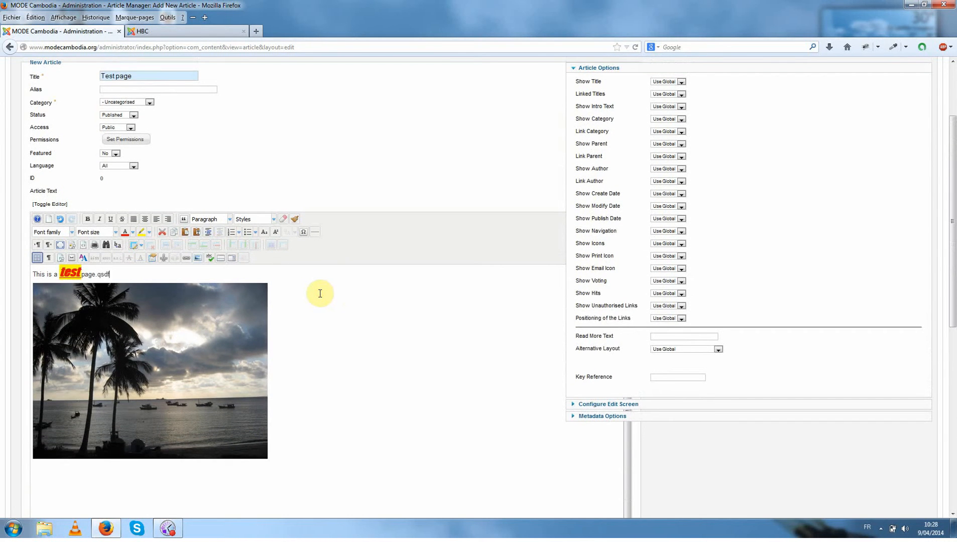
pyautogui.press('Return')
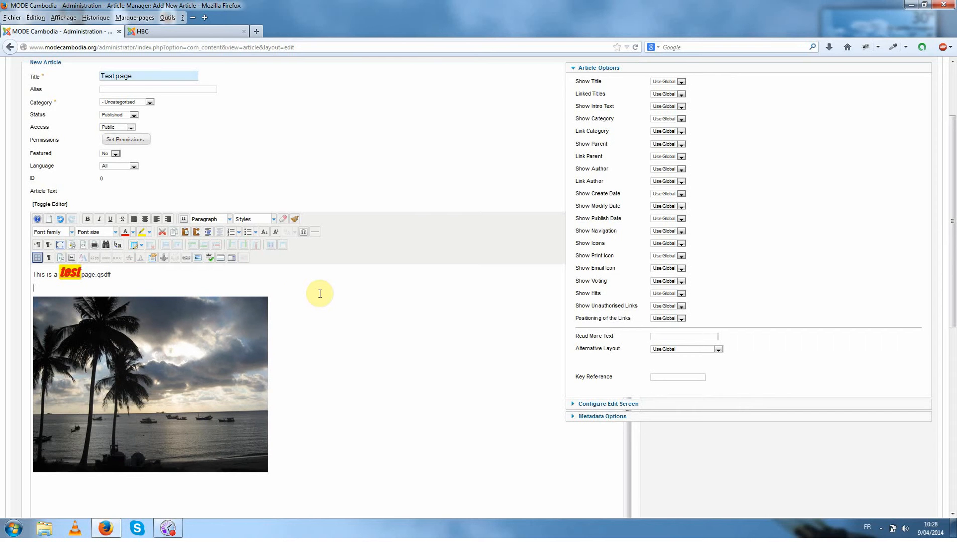
pyautogui.write('sdfqsdf')
pyautogui.press('Return')
pyautogui.write('qsdfqsdf')
pyautogui.press('Return')
pyautogui.write('qsdfdqsf')
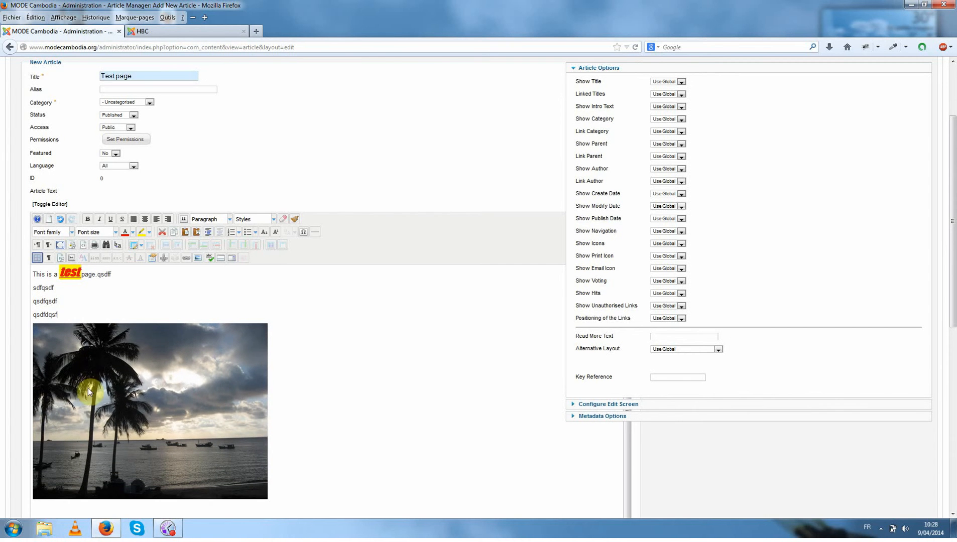
# Move the photo up to the start of the last text line so that "qsdfdqsf" sits beside it.
pyautogui.moveTo(88, 388); pyautogui.dragTo(118, 347)
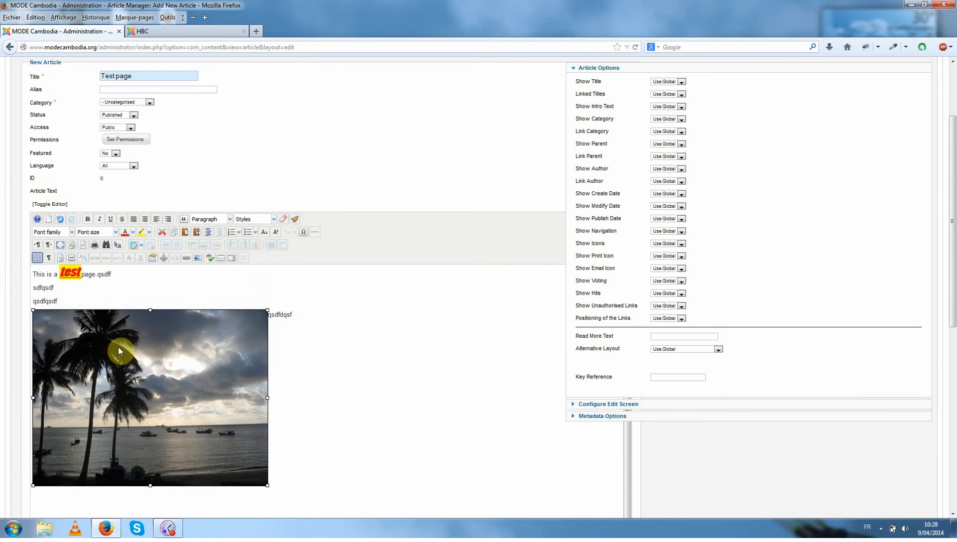
pyautogui.click(150, 306)
pyautogui.click(151, 315)
pyautogui.moveTo(151, 310)
pyautogui.mouseDown()
pyautogui.moveTo(151, 297)
pyautogui.moveTo(150, 310)
pyautogui.mouseUp()
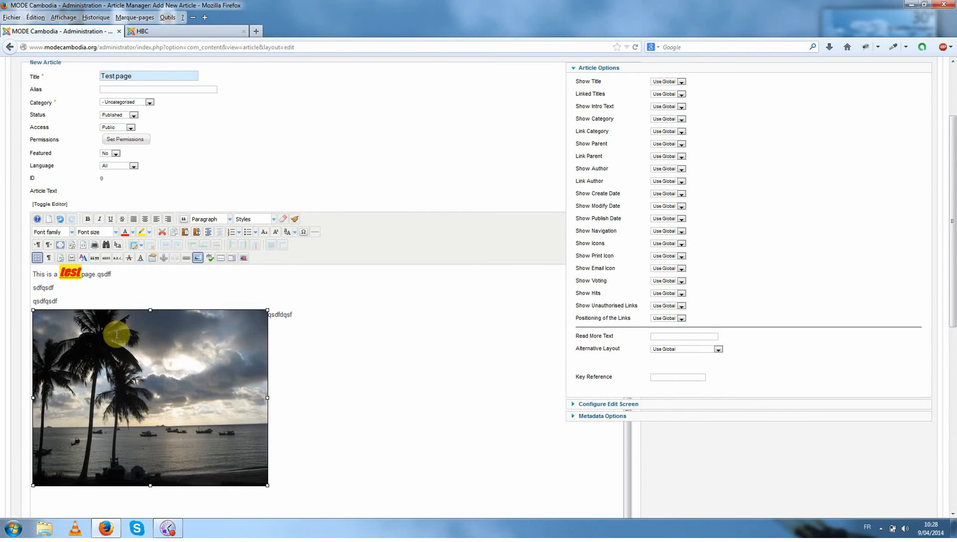
pyautogui.click(279, 361)
pyautogui.scroll(2, 874, 424)
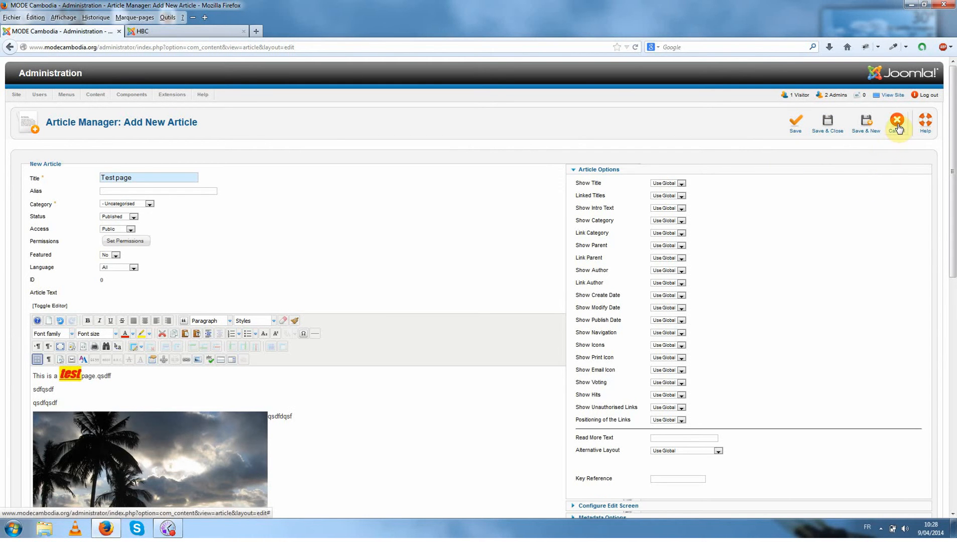
# Set the new article's alias to "vietnamimage", then save and close the article.
pyautogui.click(829, 131)
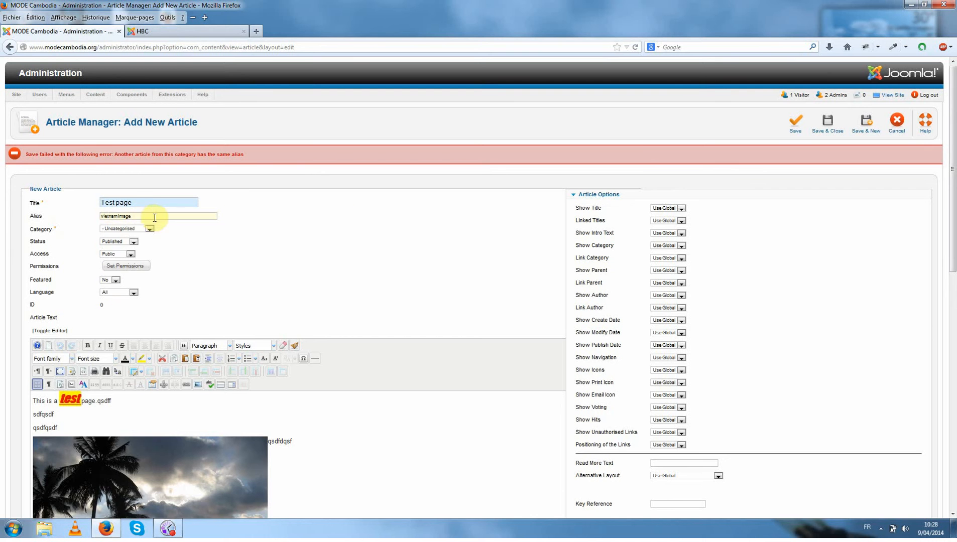
pyautogui.click(827, 126)
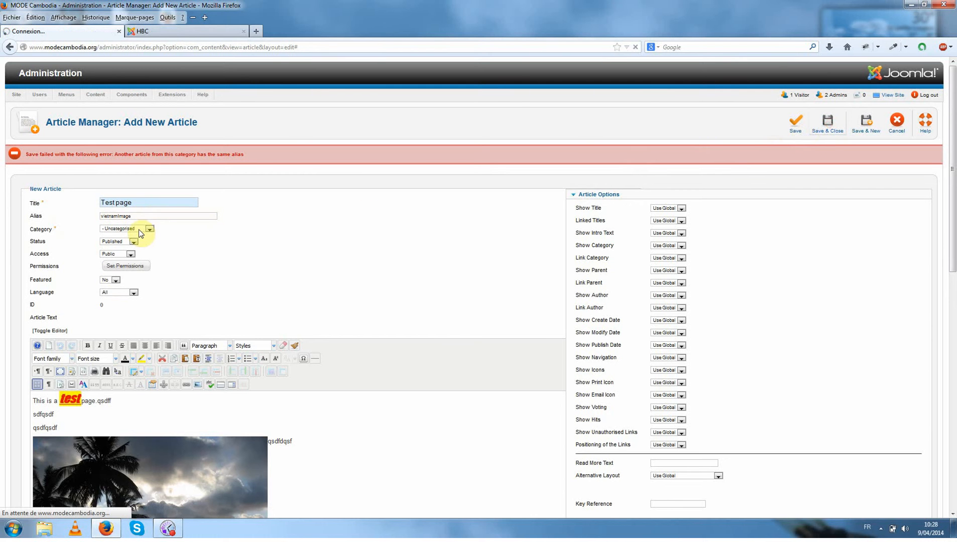
pyautogui.moveTo(42, 219)
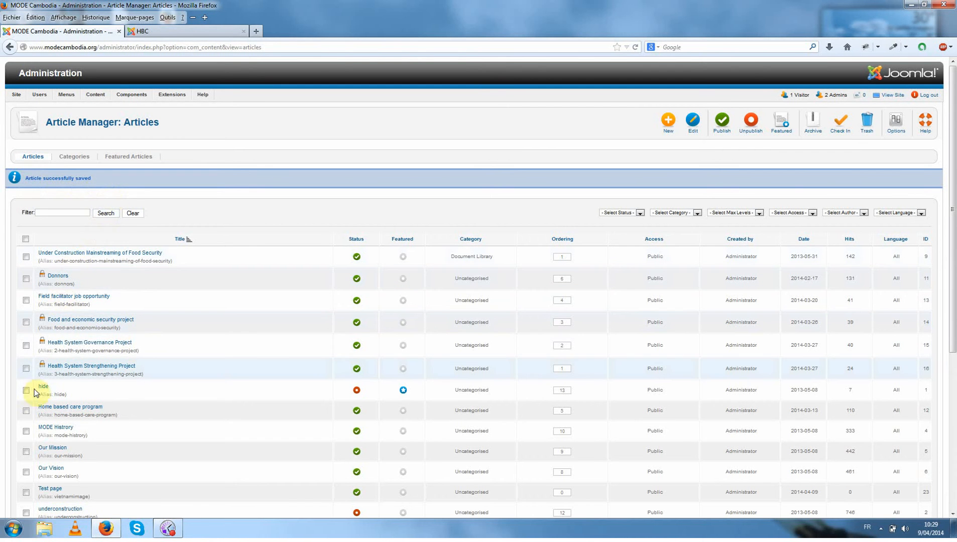
# Find the Test page article in the article list, open it for a check, and close it again.
pyautogui.scroll(-1, 70, 442)
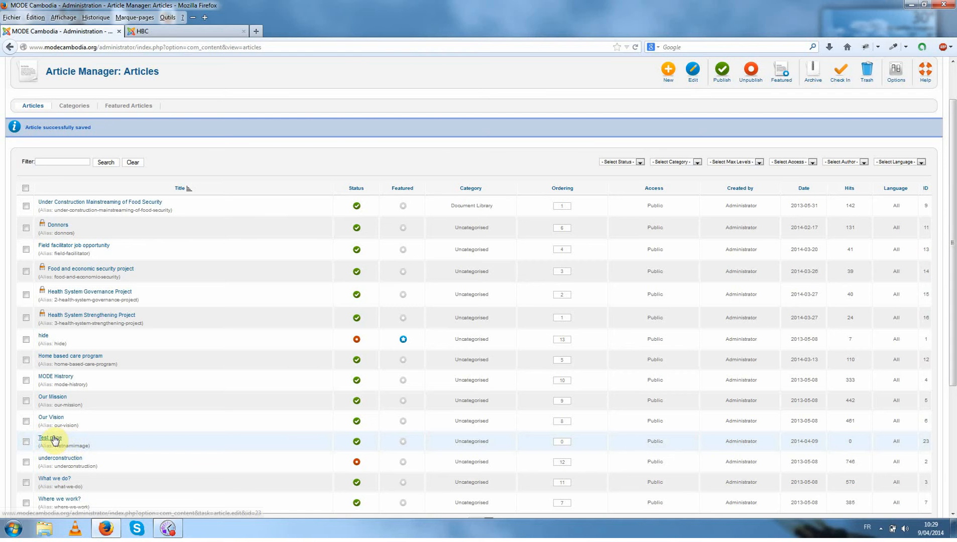
pyautogui.click(53, 438)
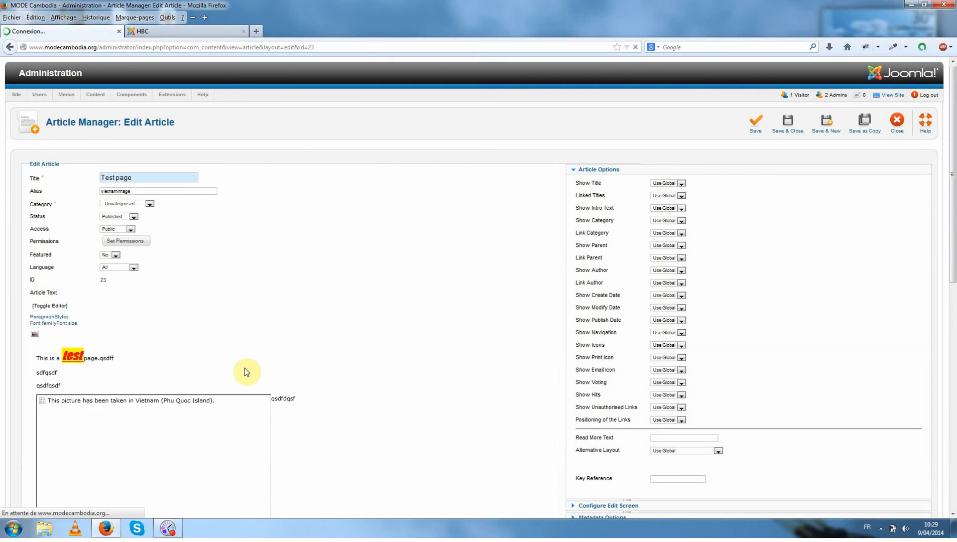
pyautogui.click(905, 132)
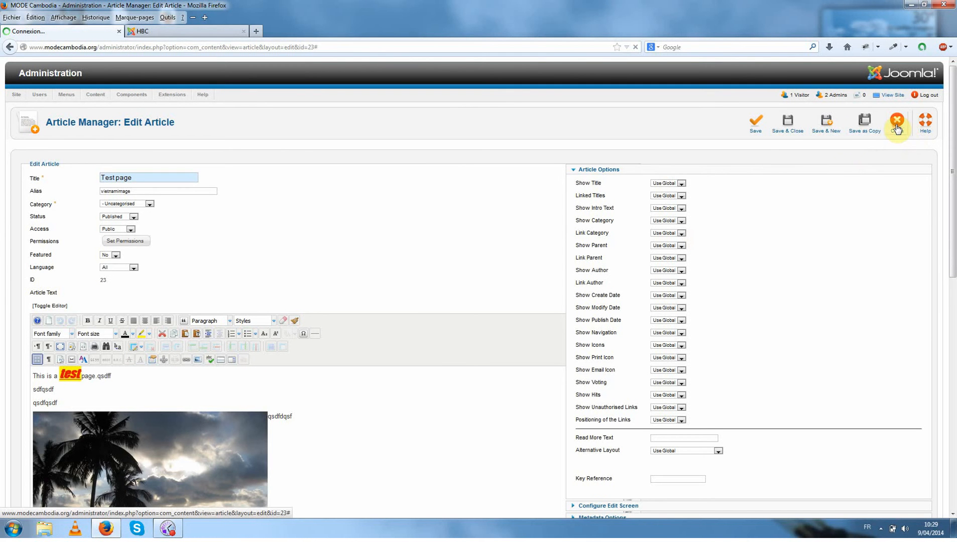
# Switch to the public MODE Cambodia site and view its Job Opportunities page.
pyautogui.click(145, 31)
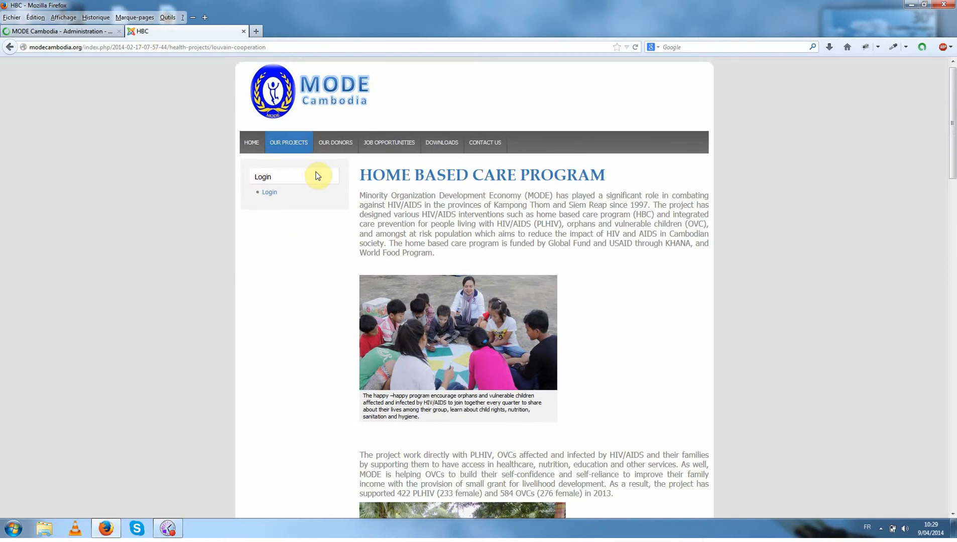
pyautogui.click(402, 156)
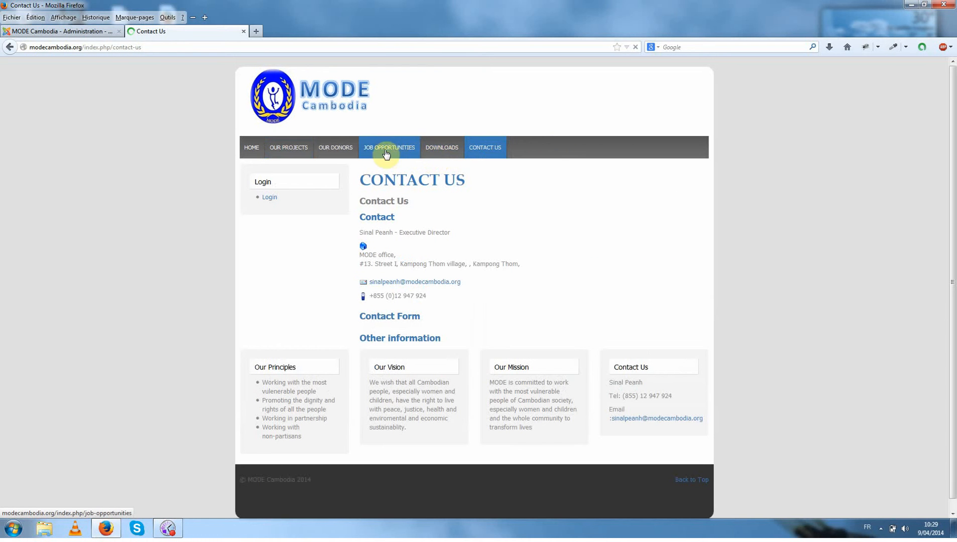
pyautogui.click(394, 153)
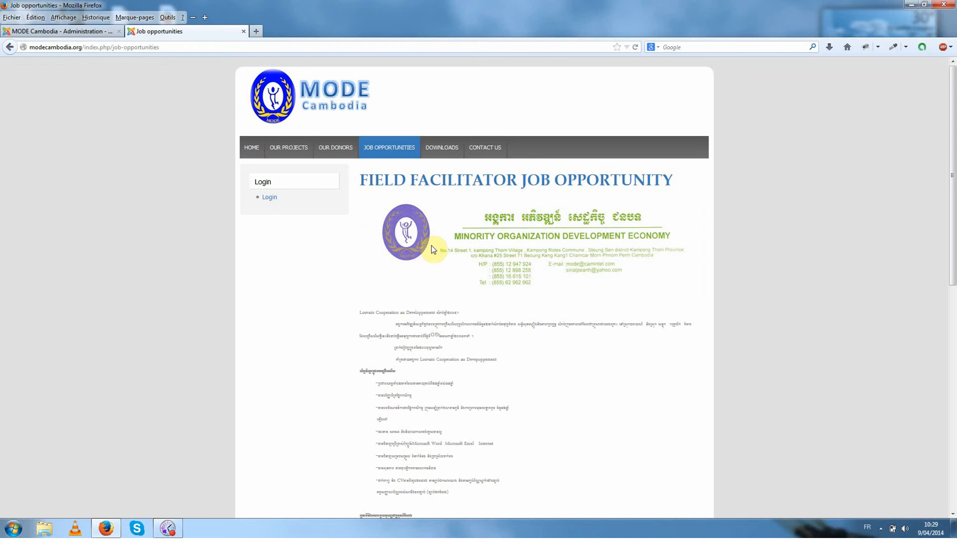
# Return to the Joomla administration and open the Main Menu's list of items in the Menu Manager.
pyautogui.click(82, 34)
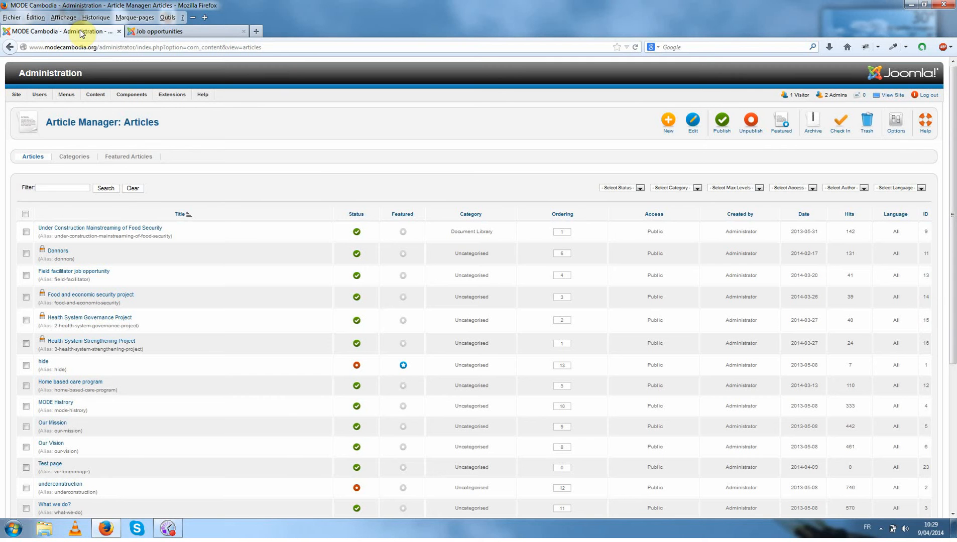
pyautogui.moveTo(65, 95)
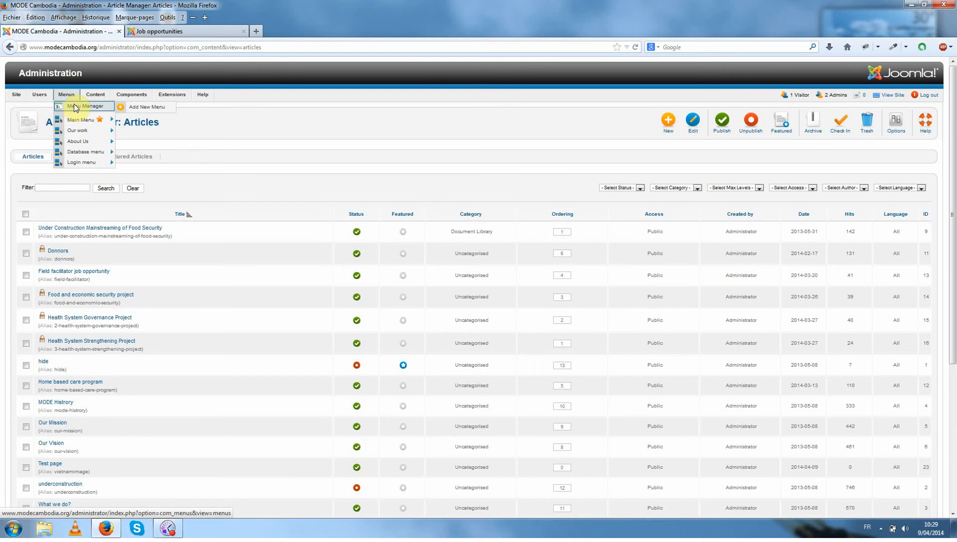
pyautogui.click(74, 104)
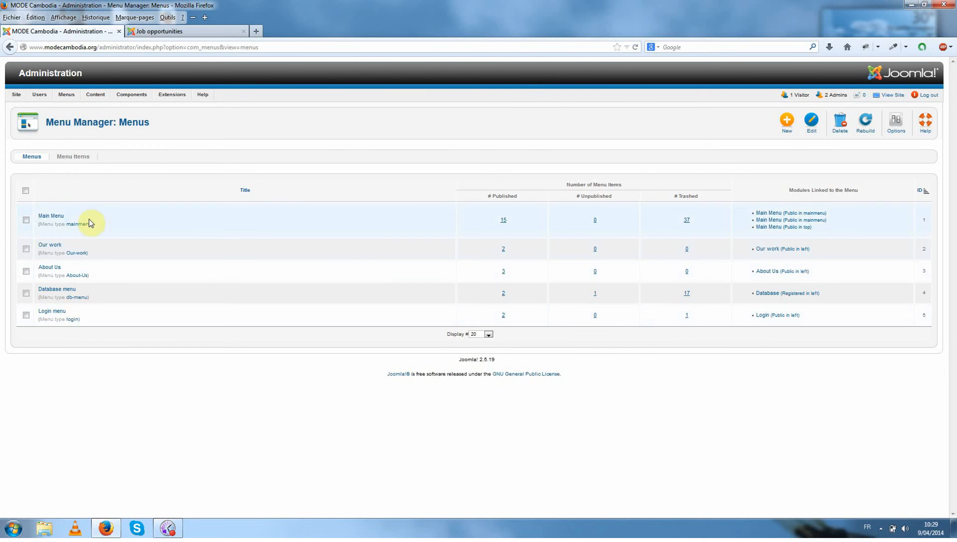
pyautogui.click(169, 30)
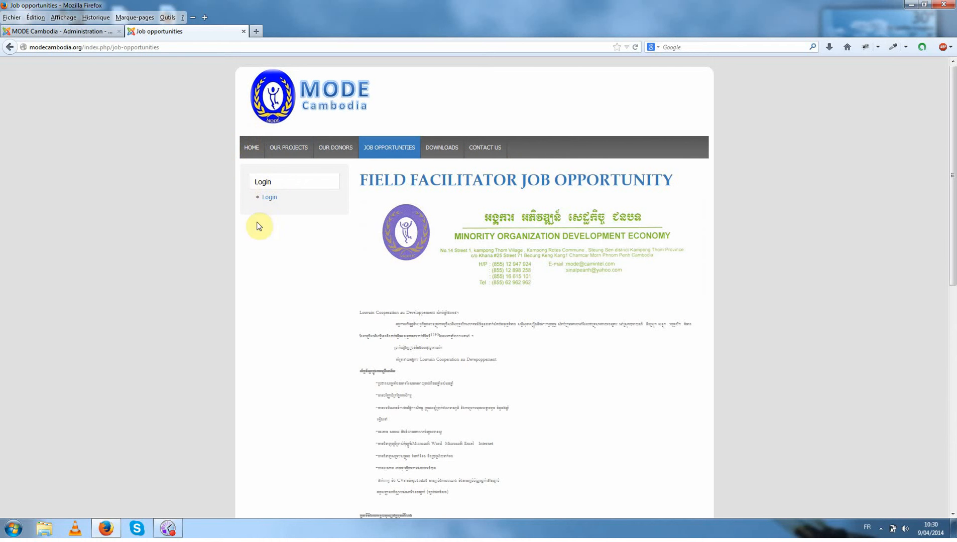
pyautogui.click(35, 32)
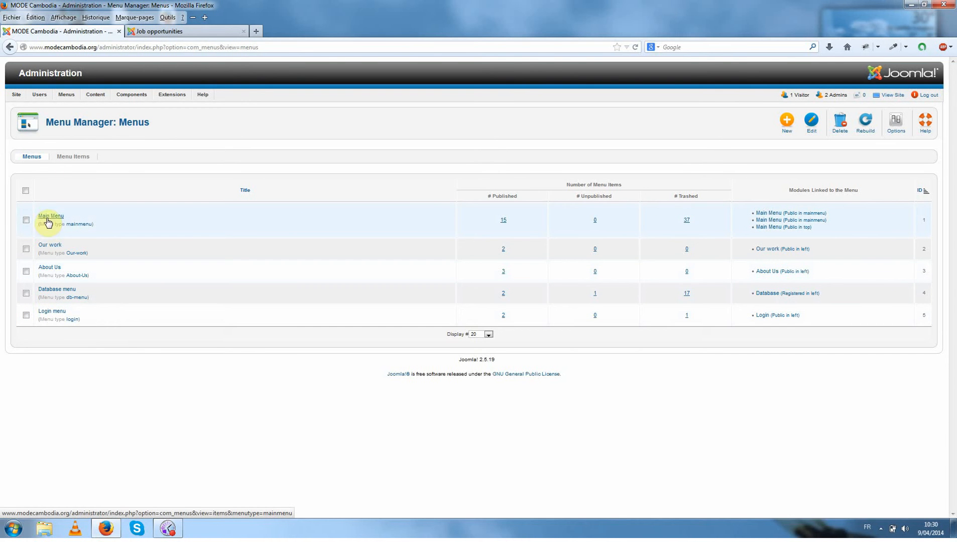
pyautogui.click(53, 216)
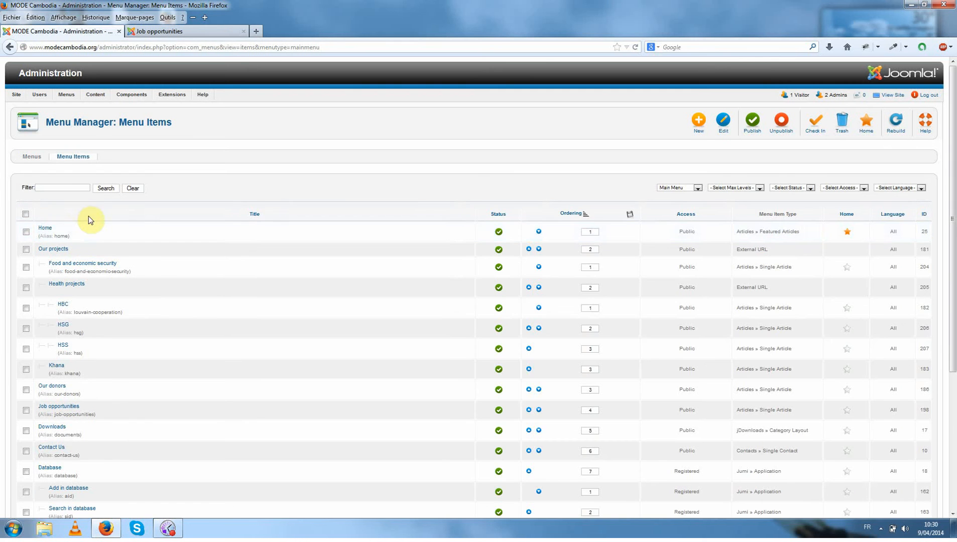
pyautogui.scroll(-2, 54, 215)
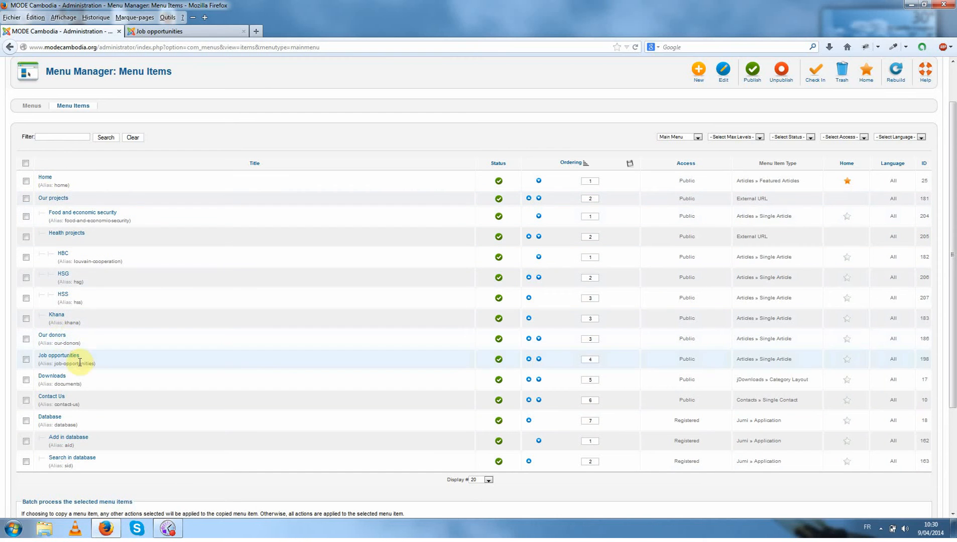
# Compare the Main Menu items in the administration with the public site's navigation, including the Our Projects submenu entries.
pyautogui.click(160, 31)
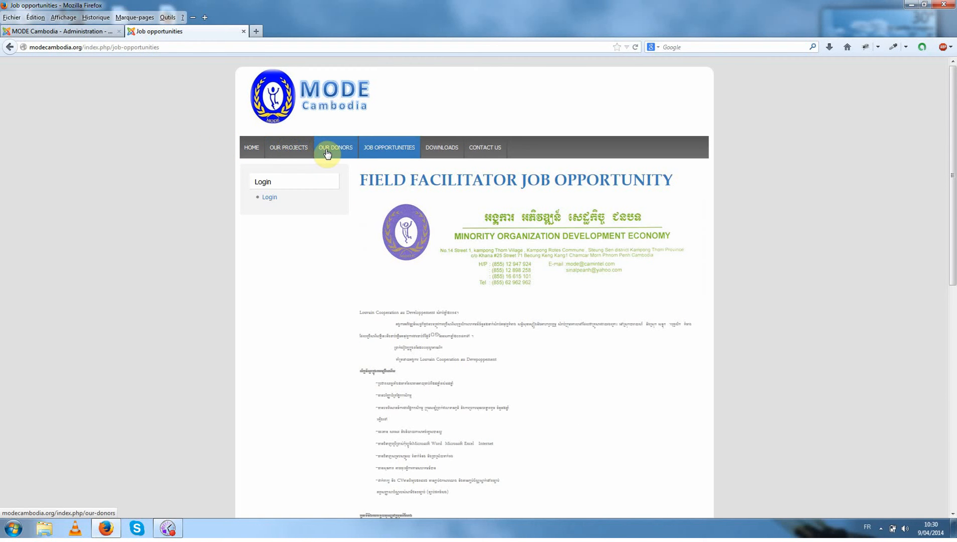
pyautogui.click(76, 31)
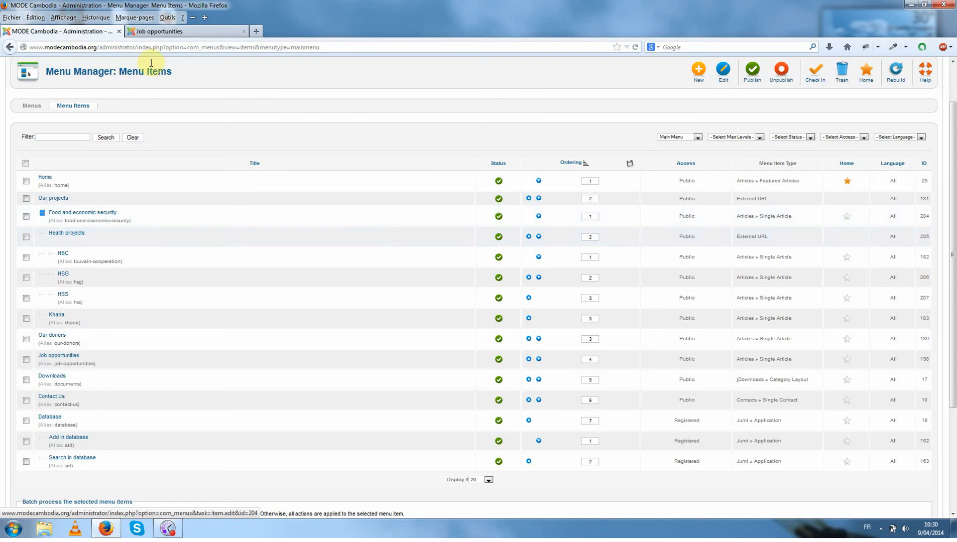
pyautogui.click(155, 31)
pyautogui.moveTo(284, 152)
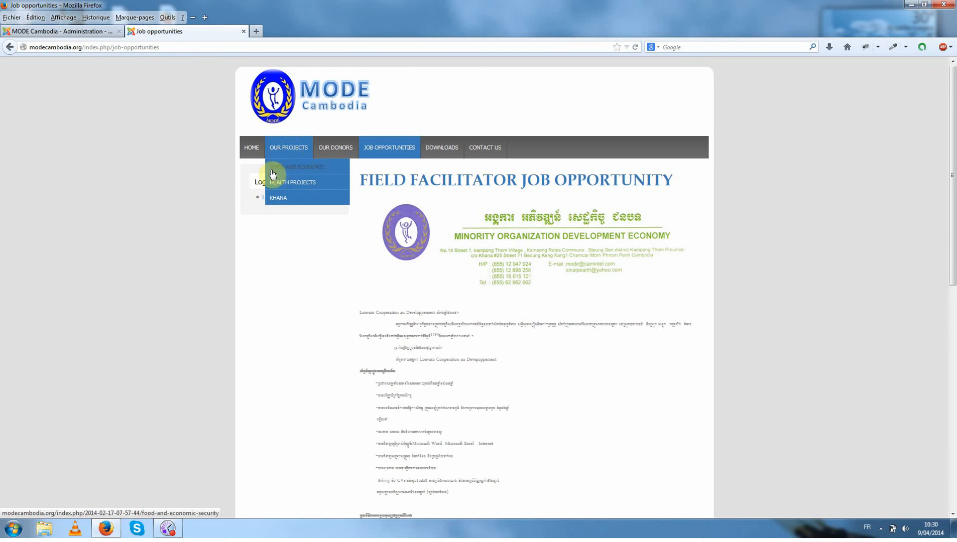
pyautogui.moveTo(283, 184)
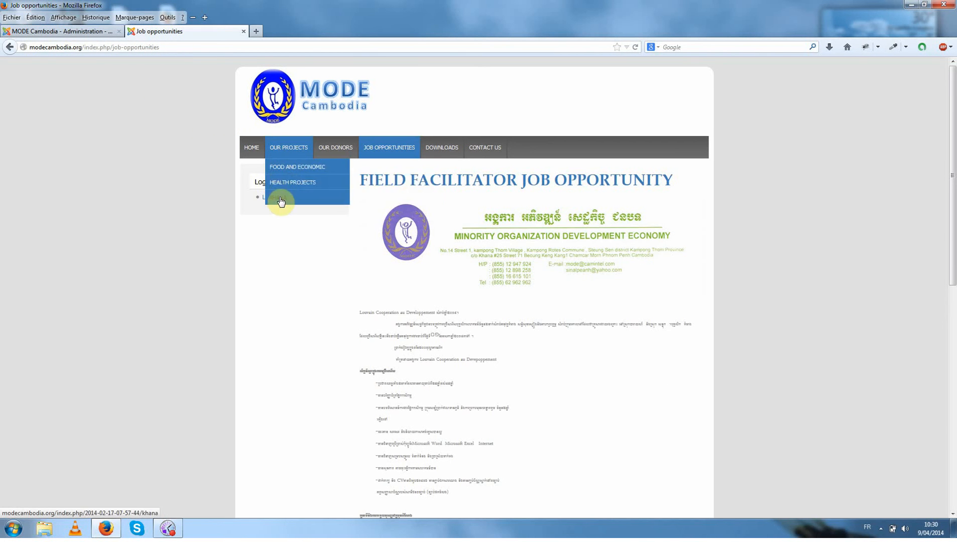
pyautogui.click(103, 31)
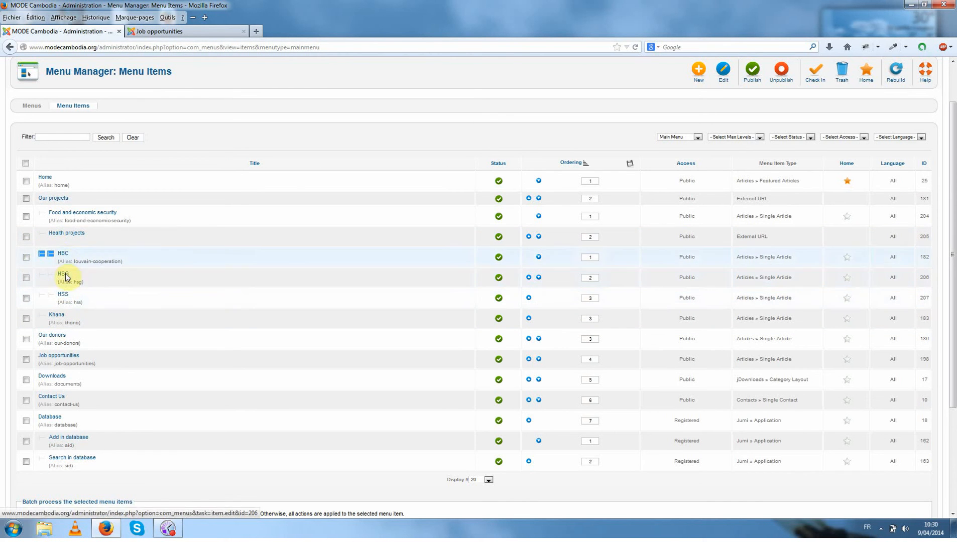
pyautogui.click(160, 31)
pyautogui.moveTo(279, 146)
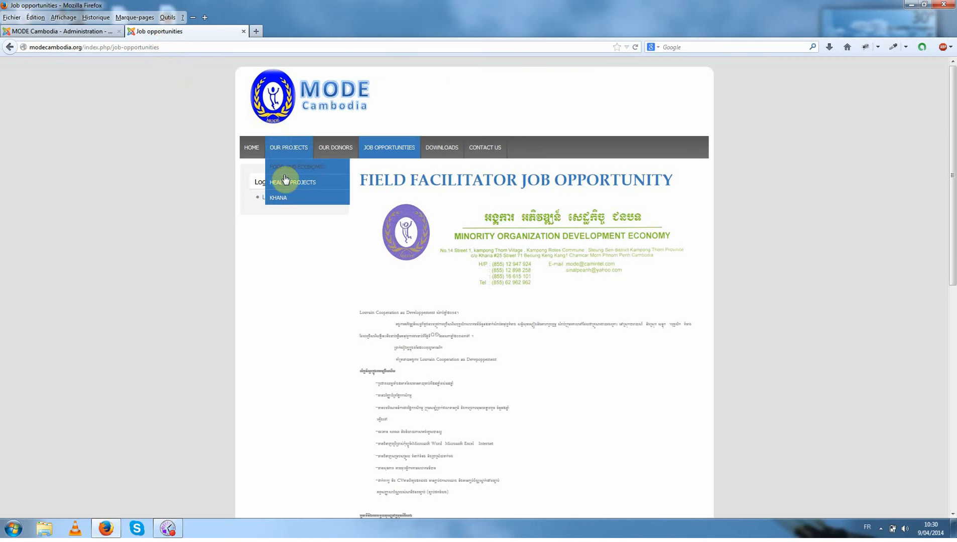
pyautogui.moveTo(303, 183)
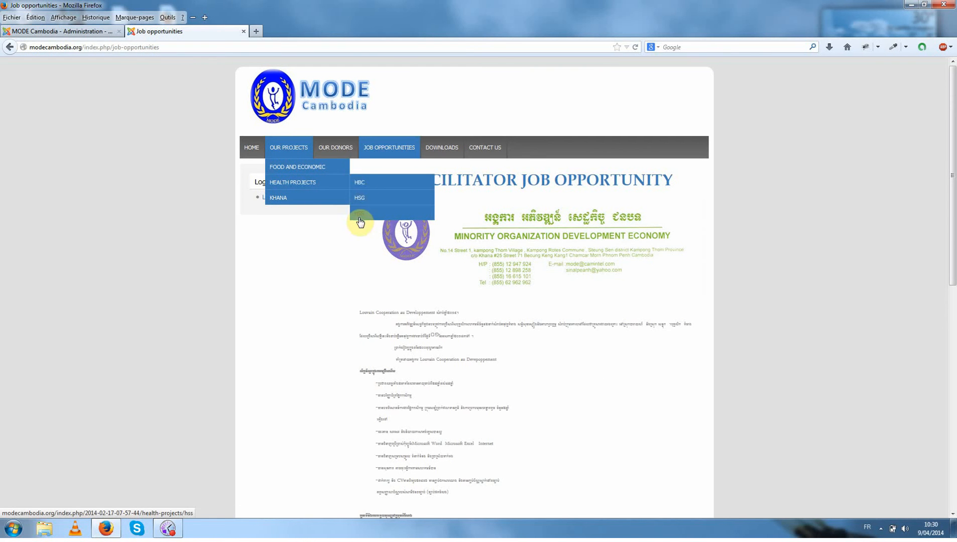
pyautogui.click(90, 34)
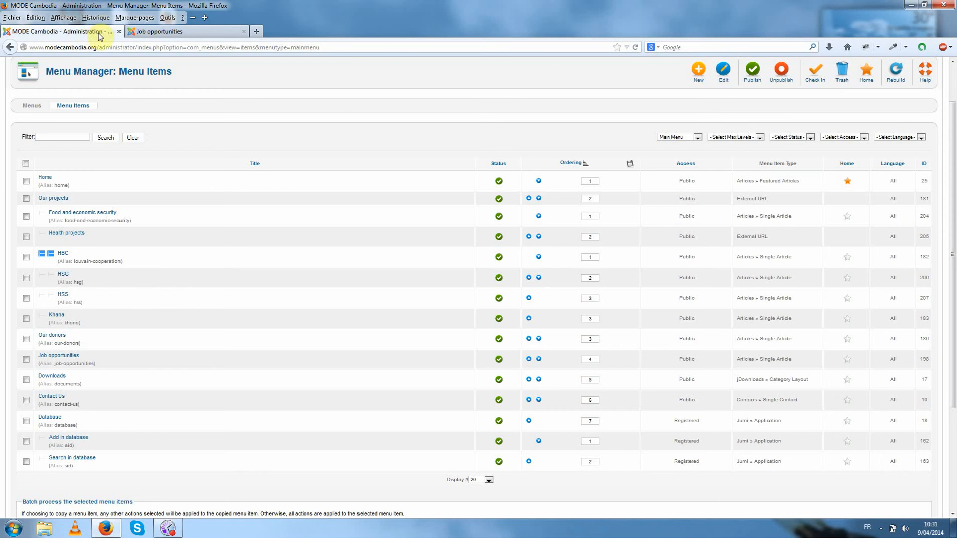
# Create a new Main Menu item of type Single Article and assign the Test page article to it.
pyautogui.click(699, 71)
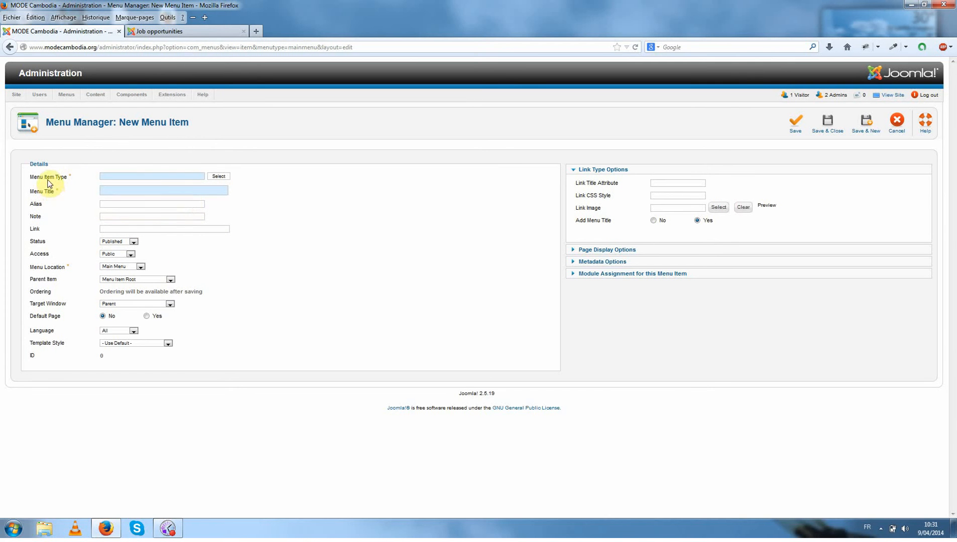
pyautogui.click(215, 177)
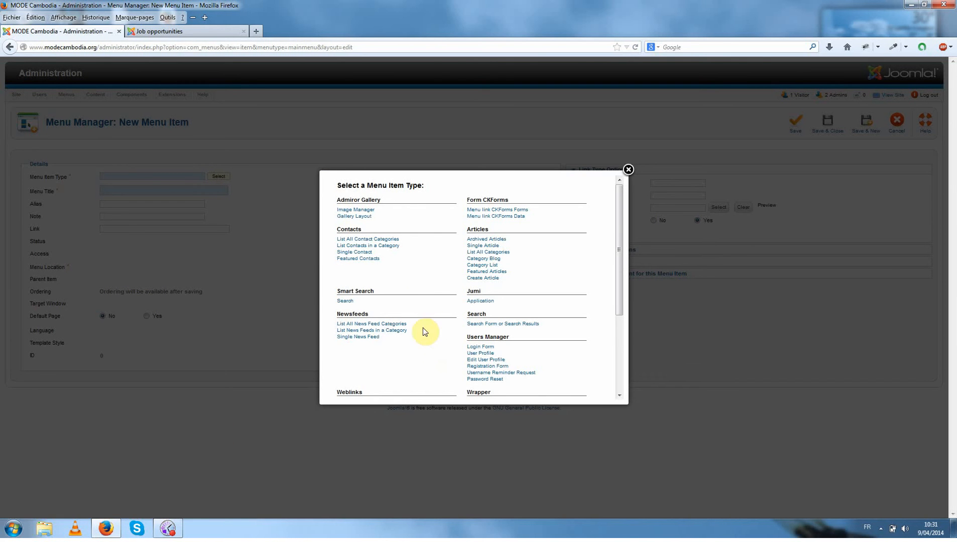
pyautogui.click(478, 246)
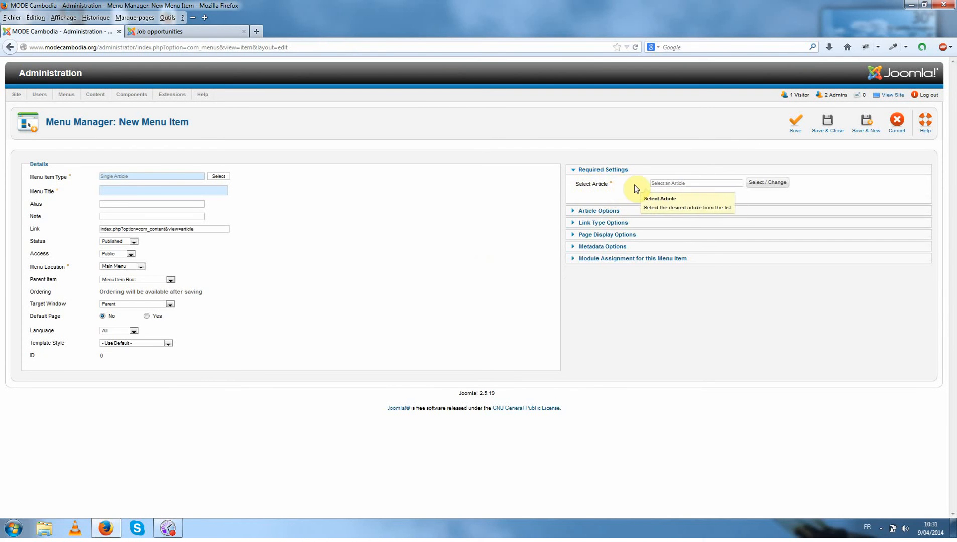
pyautogui.click(755, 183)
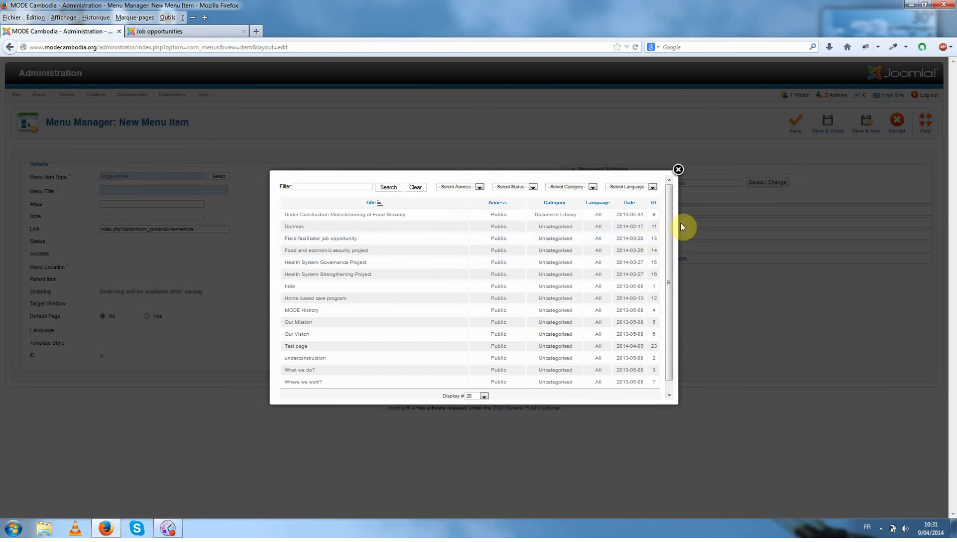
pyautogui.scroll(-1, 671, 227)
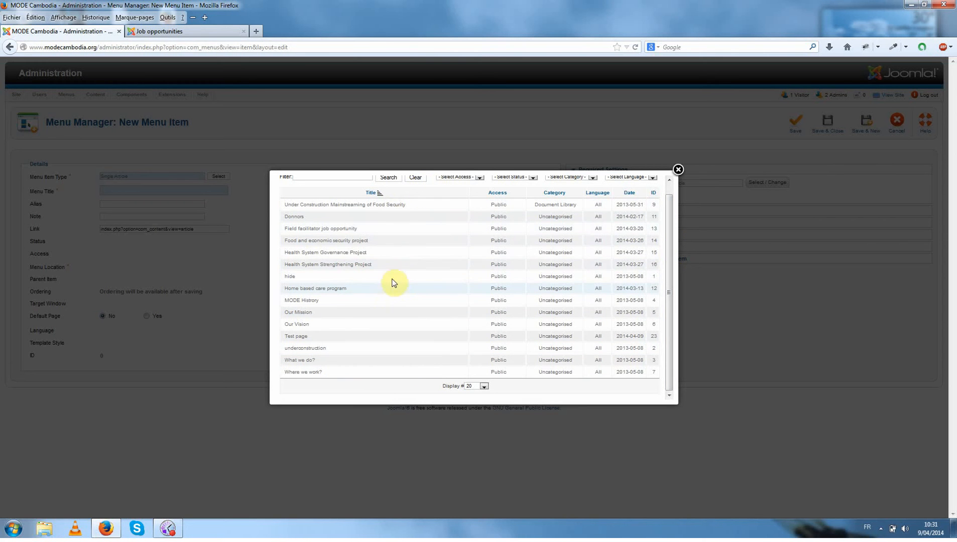
pyautogui.click(303, 338)
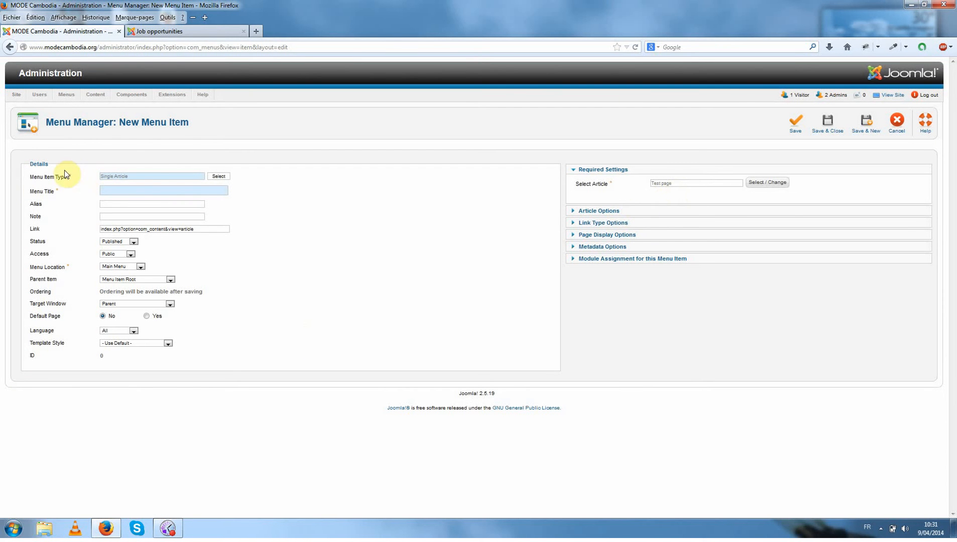
# Check the public site's navigation, return to the new menu item form, and set its menu title to Test.
pyautogui.click(160, 32)
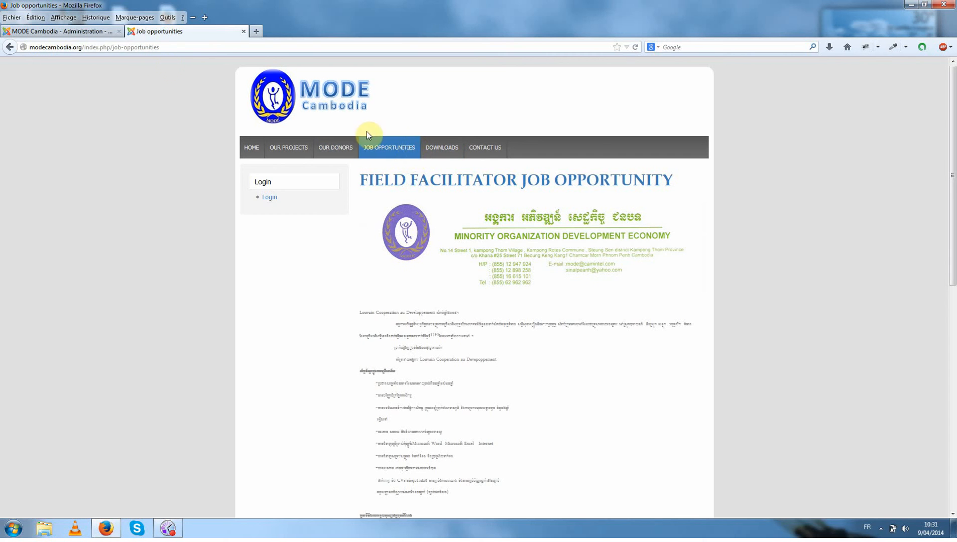
pyautogui.click(90, 33)
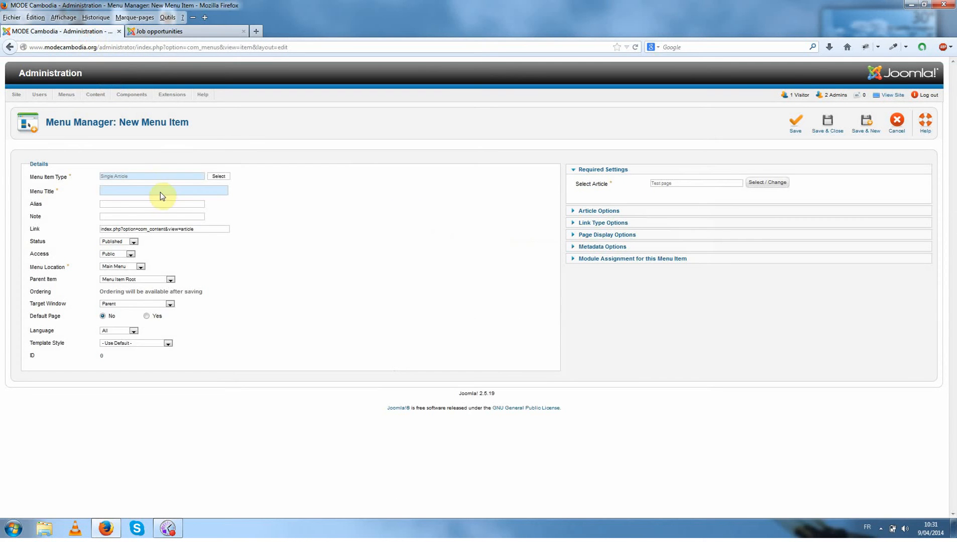
pyautogui.write('Test')
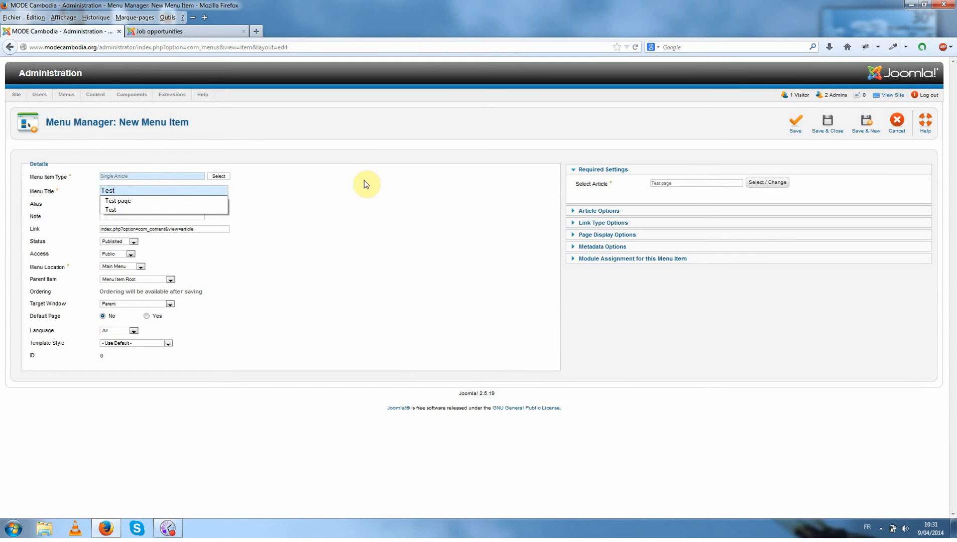
pyautogui.click(364, 181)
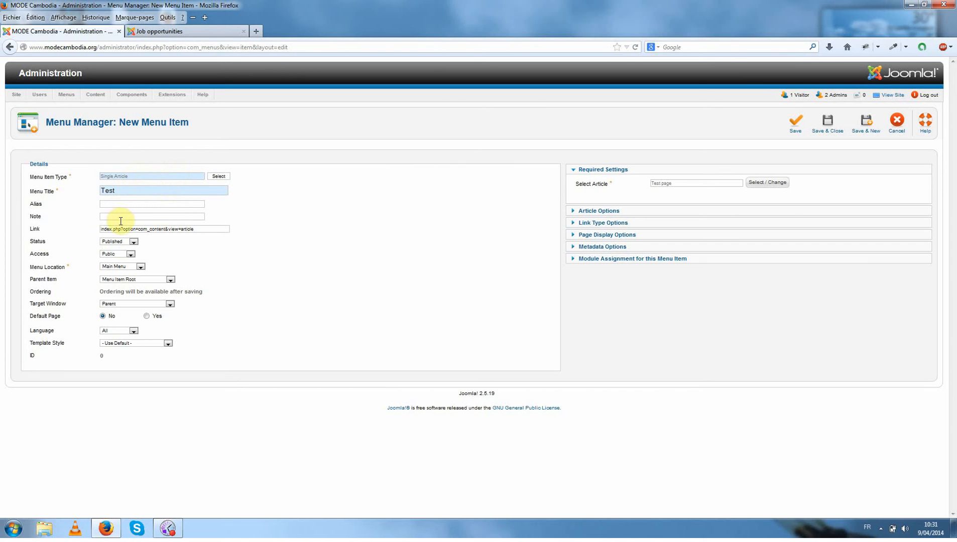
# Review the Status, Access and Menu Location choices for the new item, keeping Published, Public and Main Menu.
pyautogui.click(119, 242)
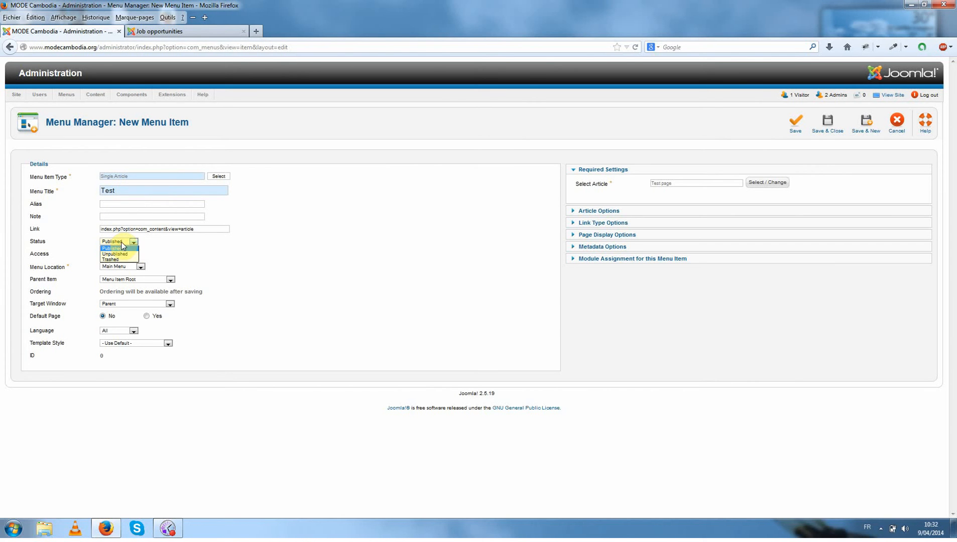
pyautogui.click(121, 247)
pyautogui.click(122, 245)
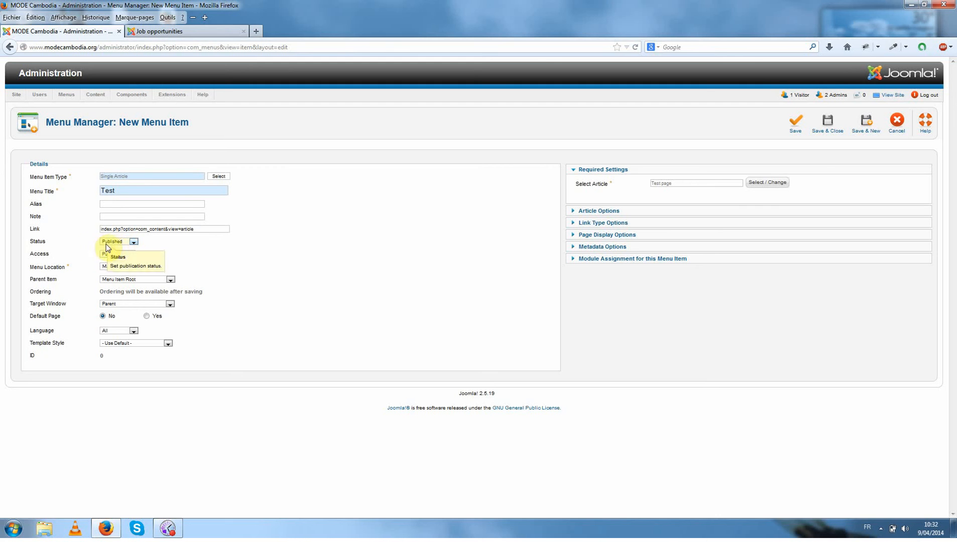
pyautogui.click(114, 248)
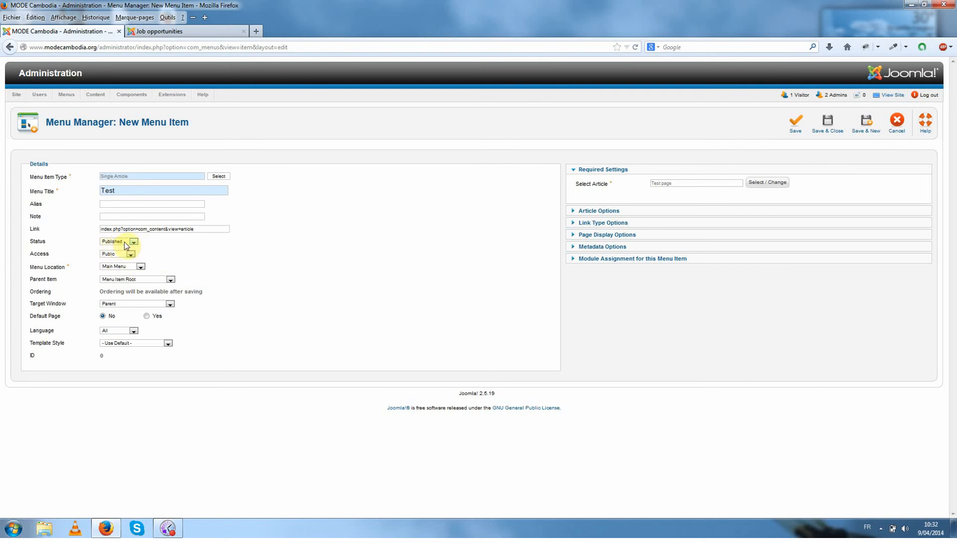
pyautogui.click(117, 254)
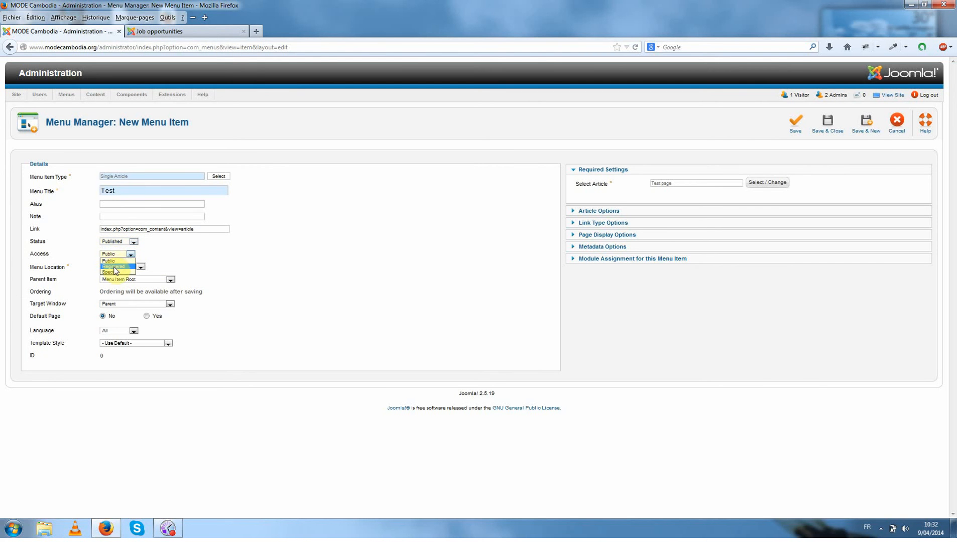
pyautogui.click(159, 256)
pyautogui.click(182, 31)
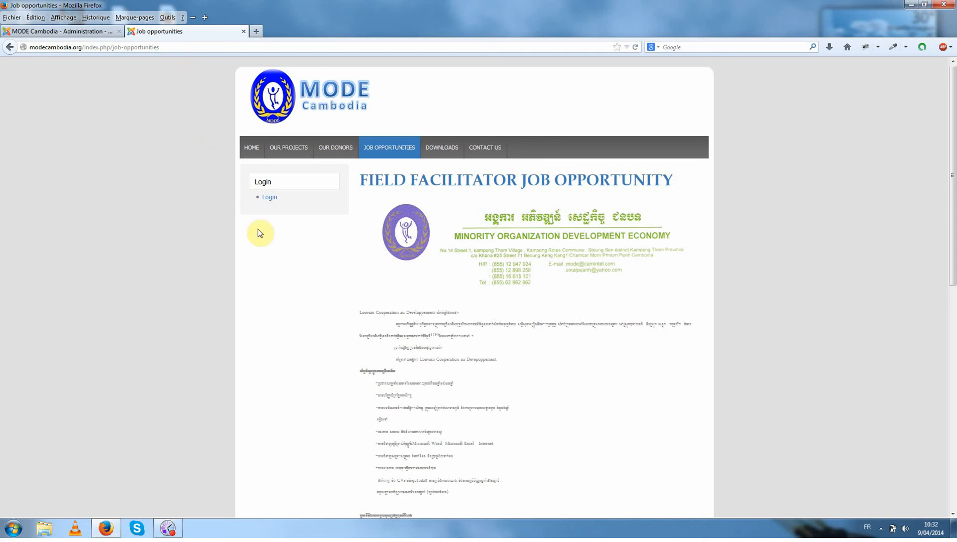
pyautogui.click(73, 32)
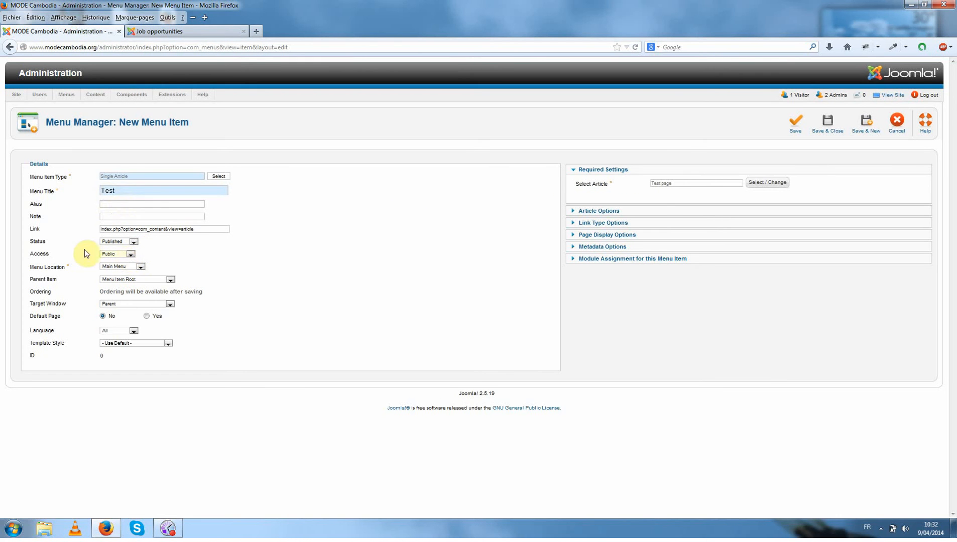
pyautogui.click(134, 267)
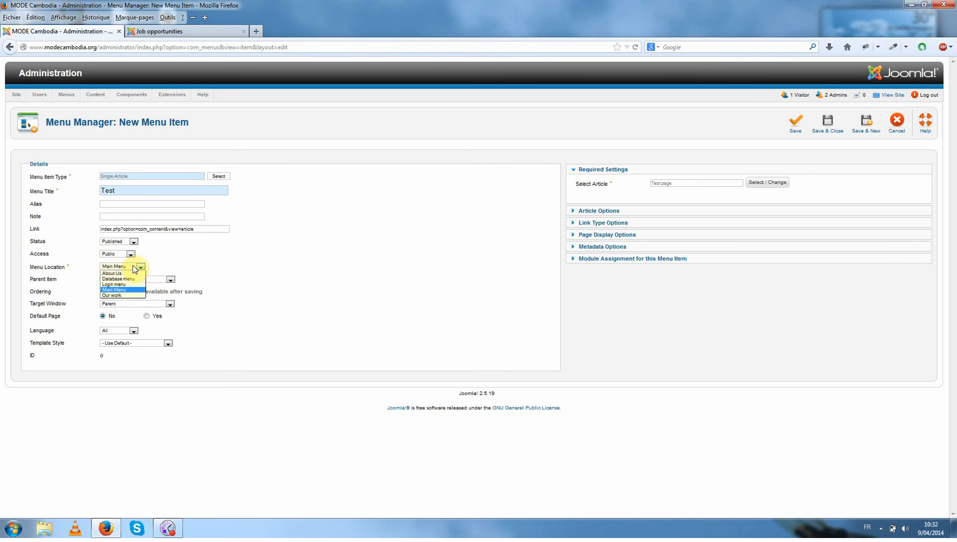
pyautogui.click(171, 265)
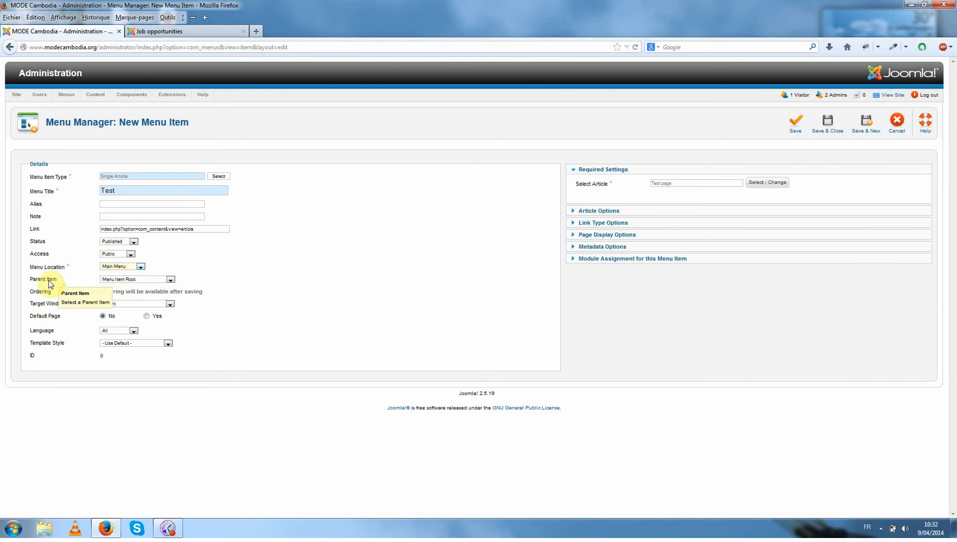
# Place the Test menu item under the parent item Our projects and save it.
pyautogui.click(111, 282)
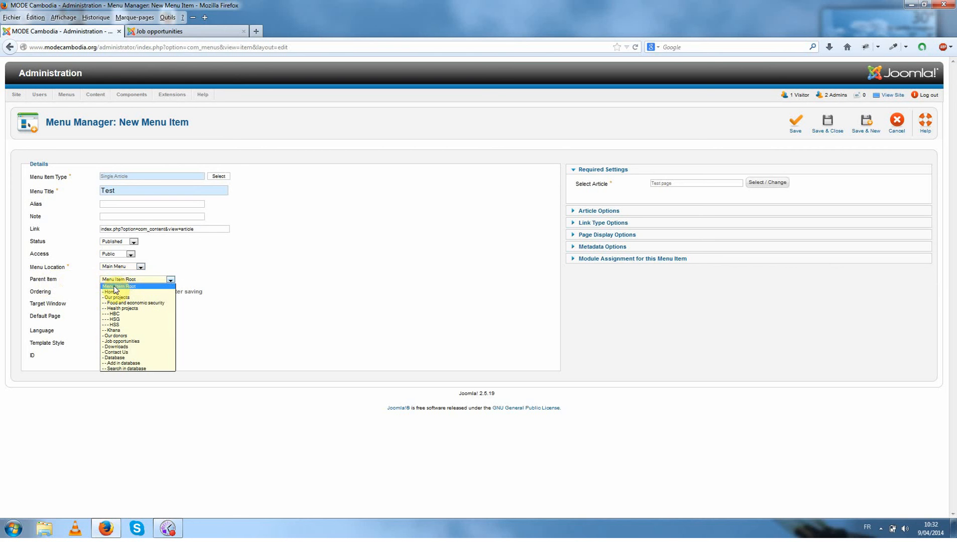
pyautogui.click(147, 286)
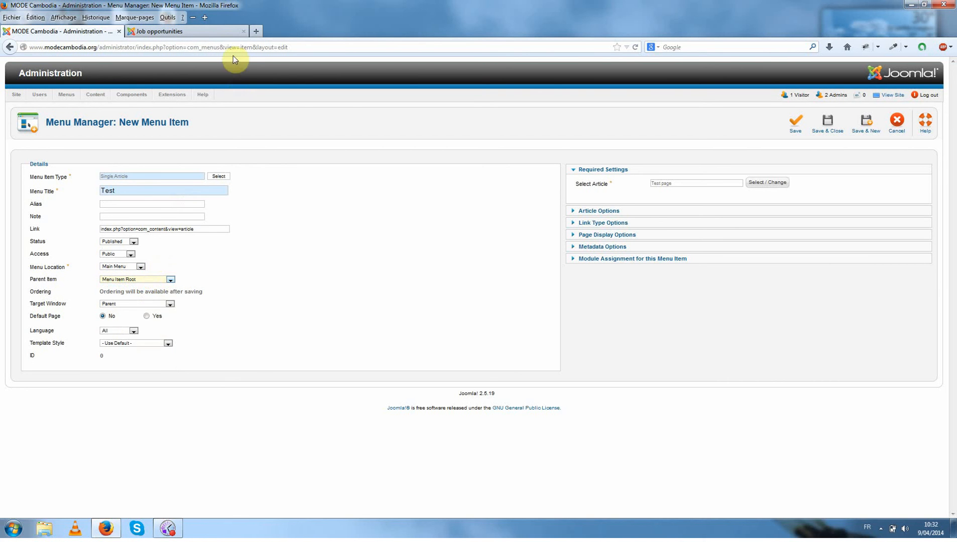
pyautogui.click(213, 32)
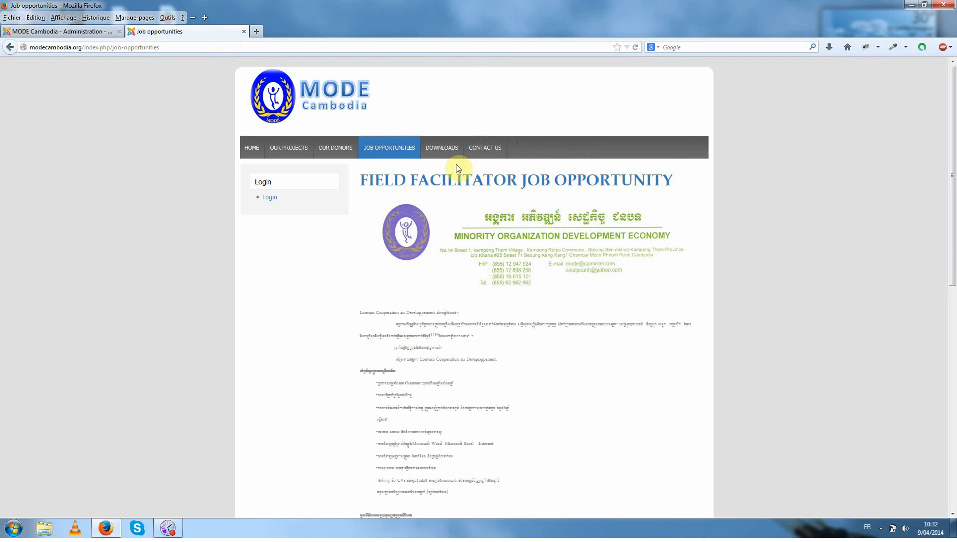
pyautogui.click(69, 35)
pyautogui.click(132, 280)
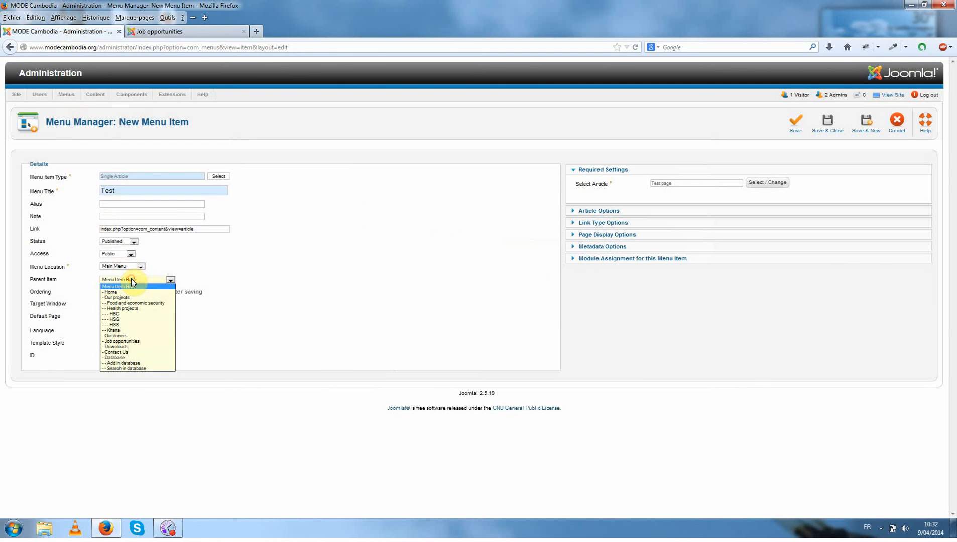
pyautogui.click(132, 298)
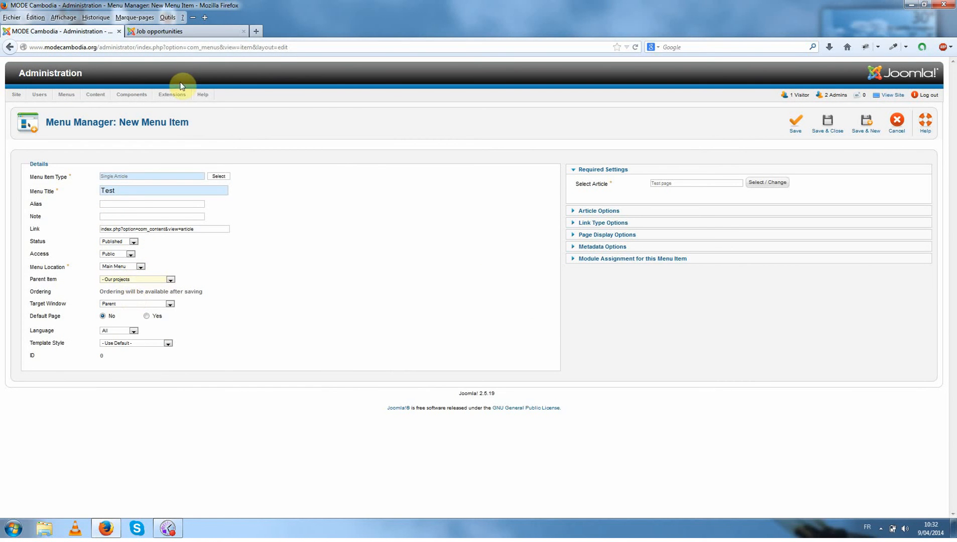
pyautogui.click(180, 32)
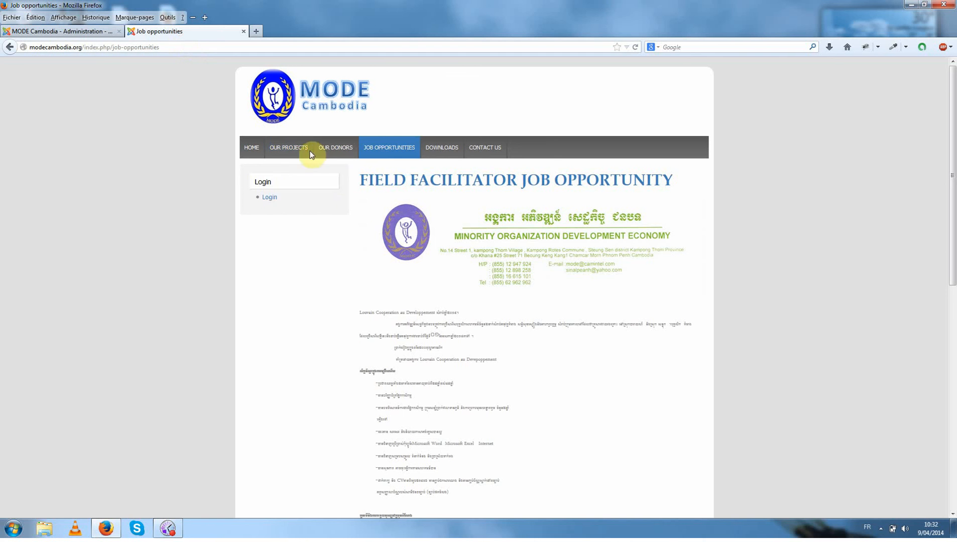
pyautogui.moveTo(288, 148)
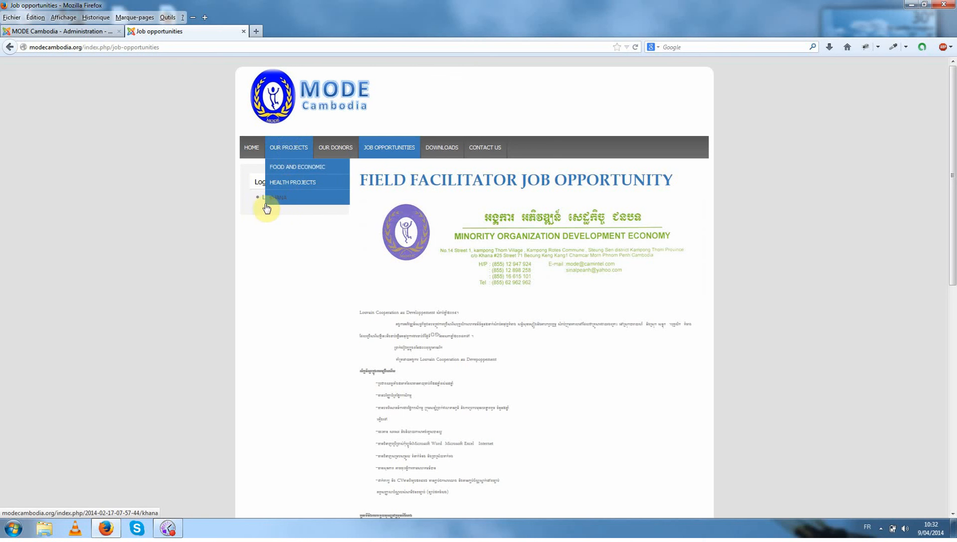
pyautogui.click(98, 32)
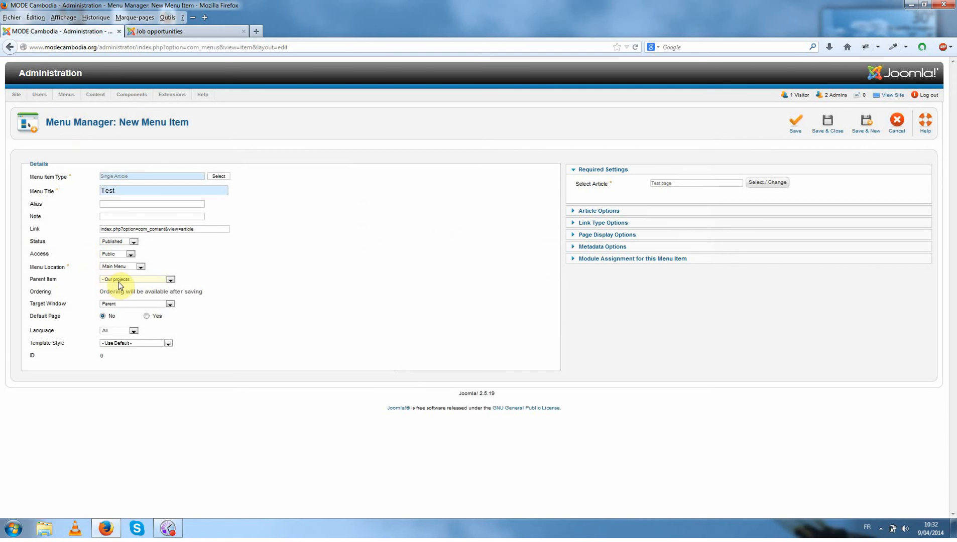
pyautogui.click(795, 127)
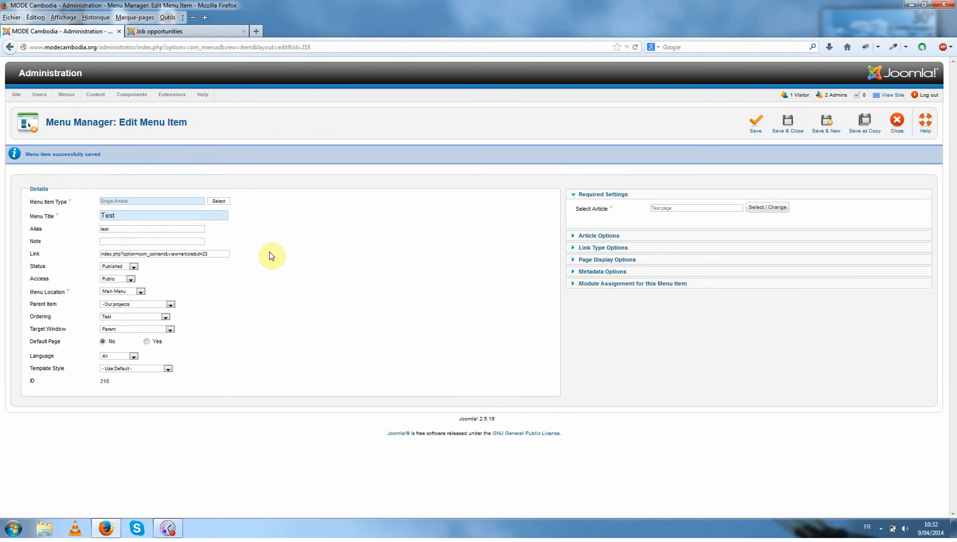
# Reload the public site and view the Test page from the Our Projects submenu, including the caption below its picture.
pyautogui.click(179, 34)
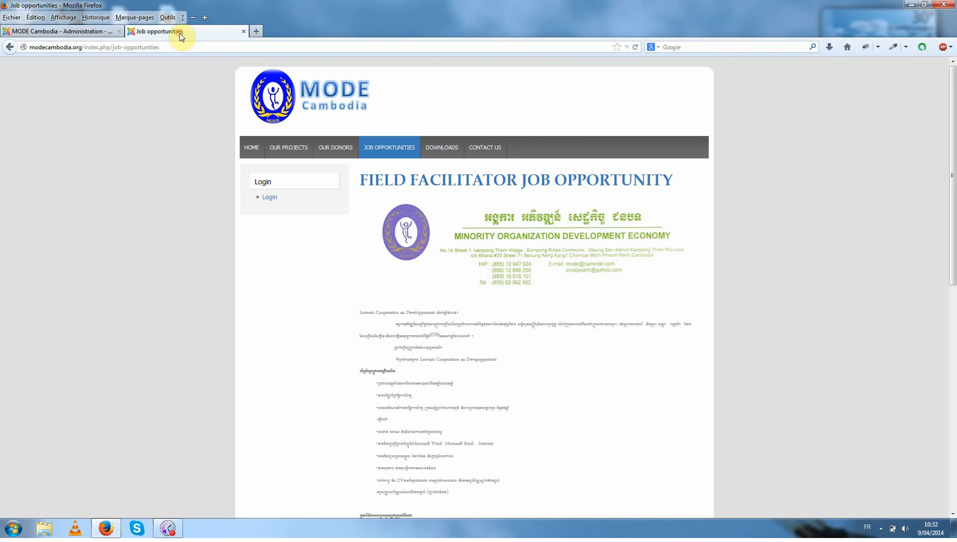
pyautogui.click(634, 48)
pyautogui.moveTo(303, 151)
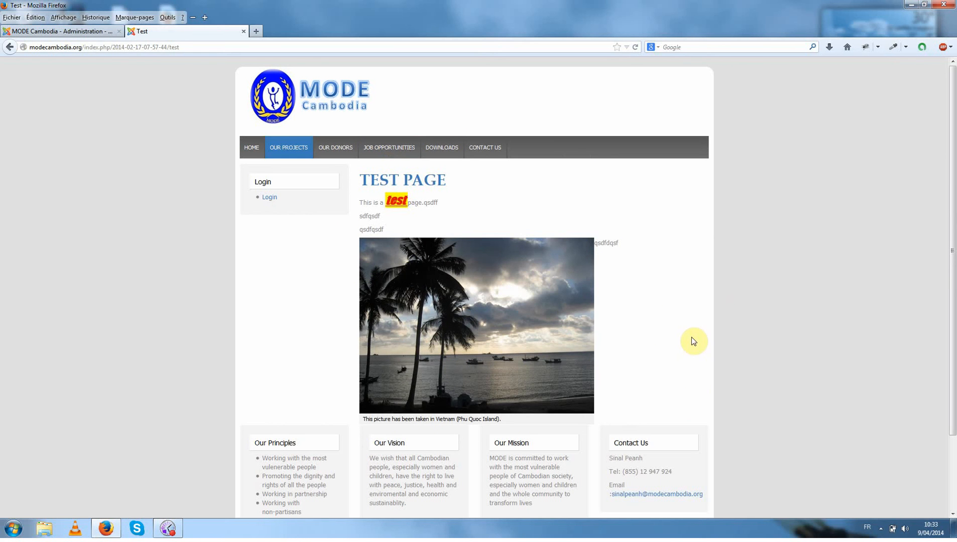
pyautogui.moveTo(363, 419); pyautogui.dragTo(505, 426)
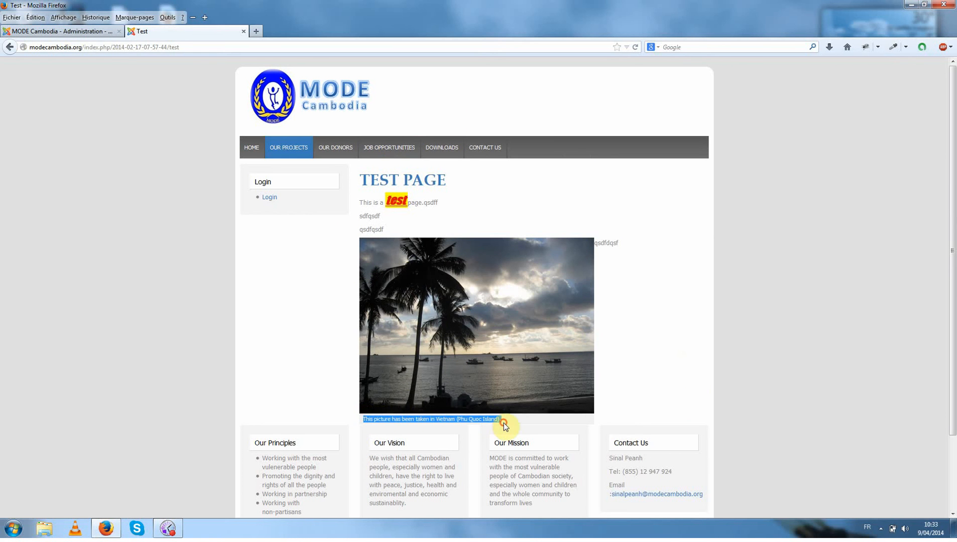
pyautogui.click(506, 425)
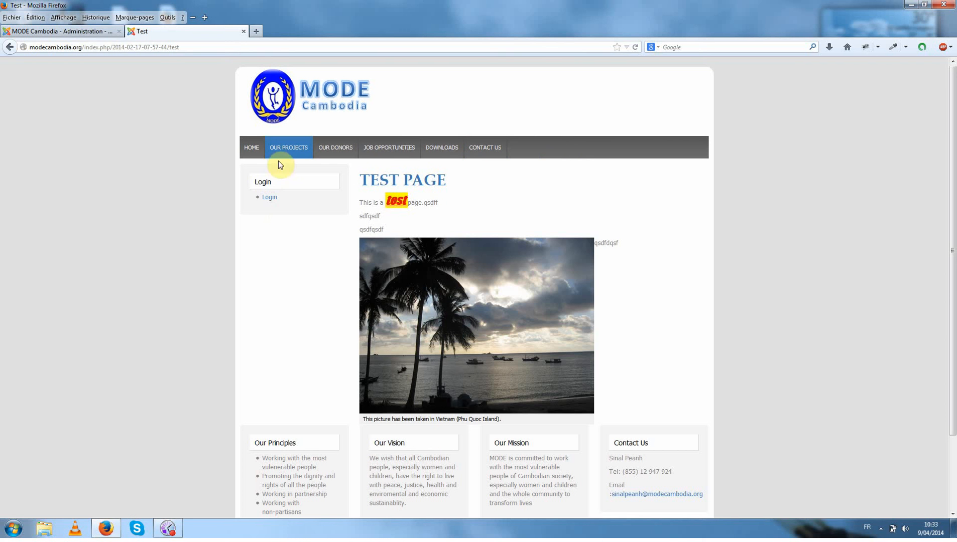
# Set the Test menu item's parent to Menu Item Root and its alias to test123, and save the item.
pyautogui.click(93, 32)
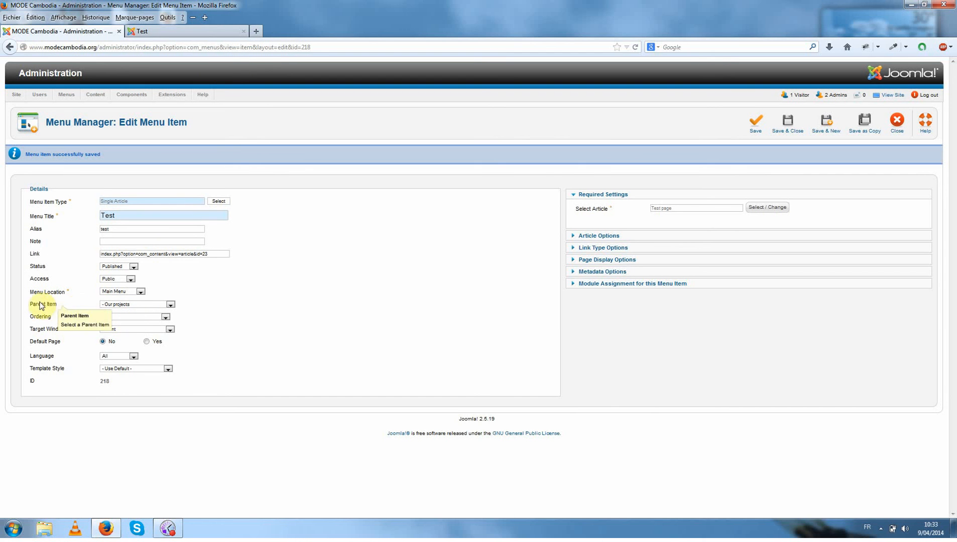
pyautogui.click(133, 306)
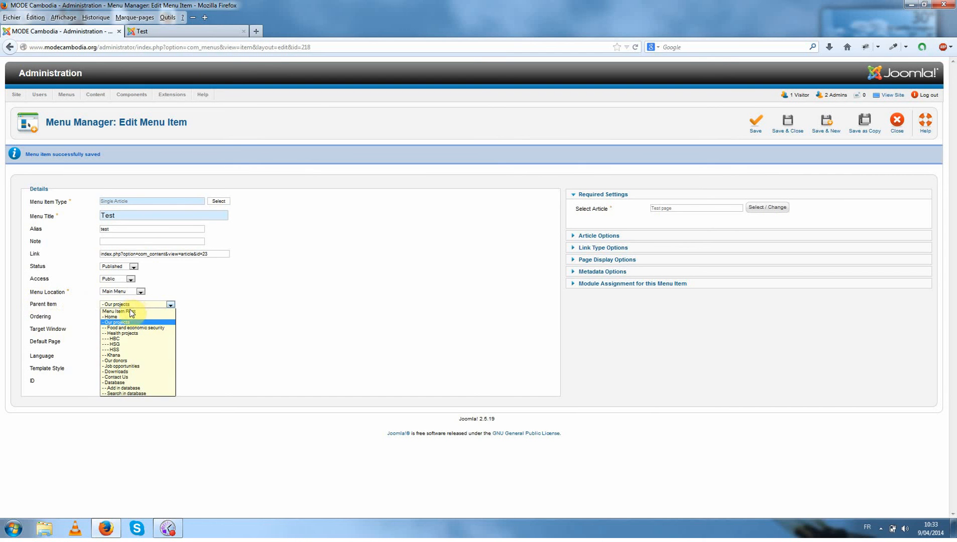
pyautogui.click(129, 312)
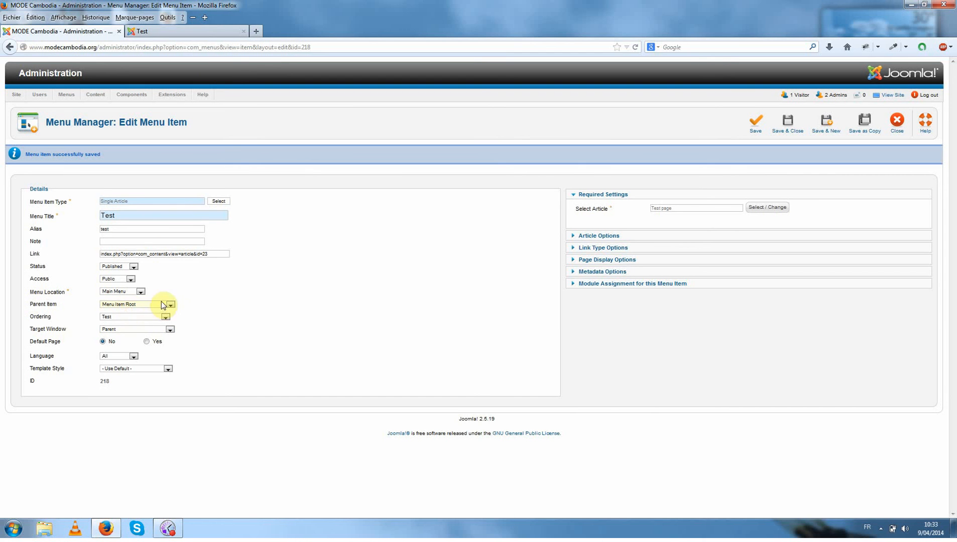
pyautogui.click(756, 129)
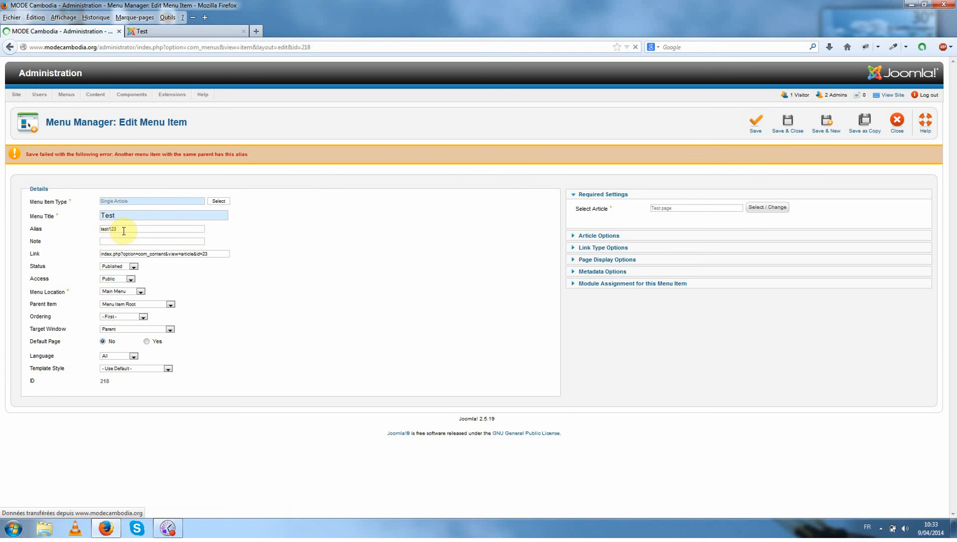
# Load the public home page at modecambodia.org, view the Test page from the main navigation, and return to the administration.
pyautogui.click(176, 32)
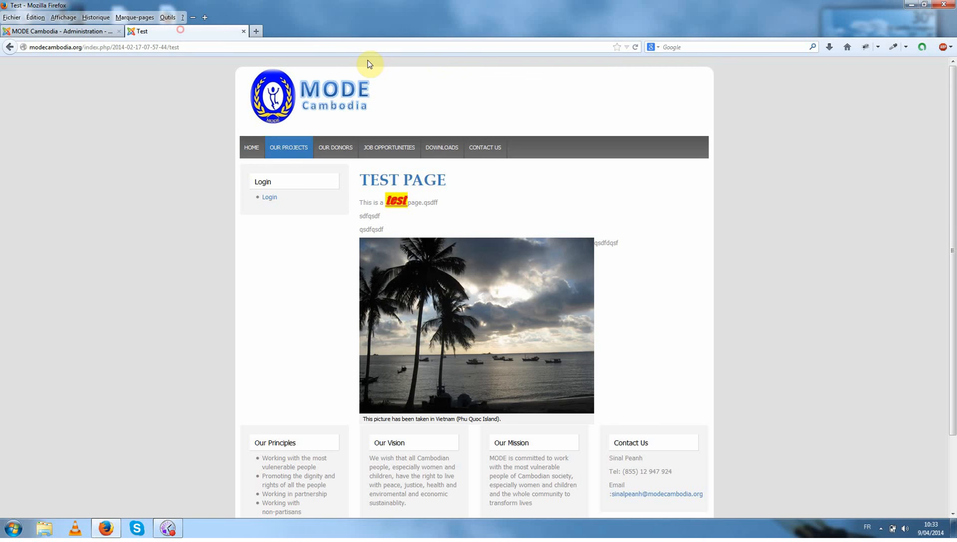
pyautogui.click(637, 47)
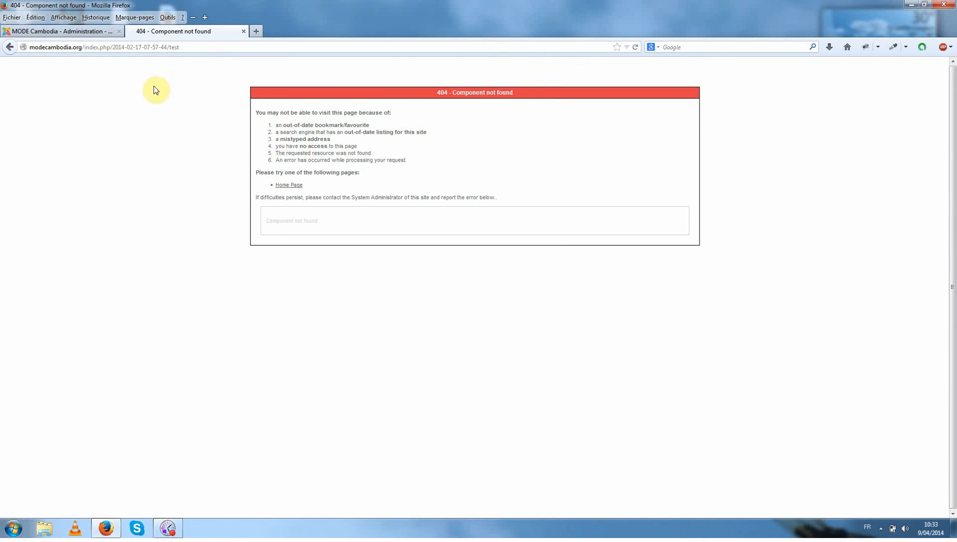
pyautogui.click(182, 47)
pyautogui.moveTo(203, 47); pyautogui.dragTo(86, 53)
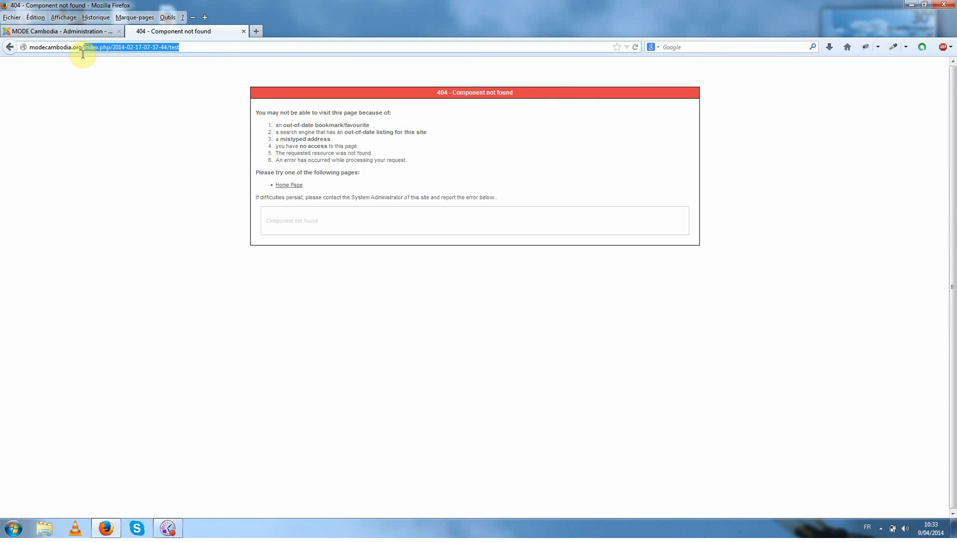
pyautogui.press('BackSpace')
pyautogui.press('Return')
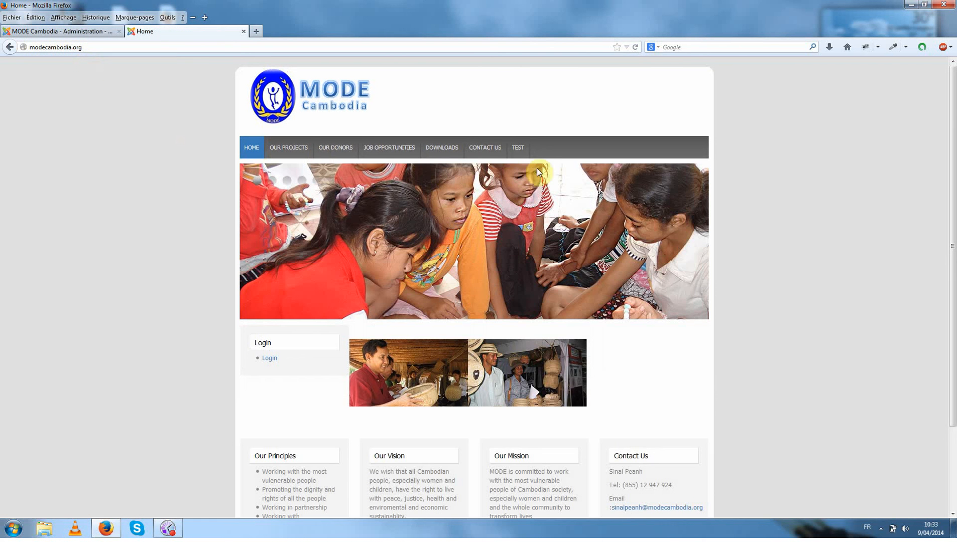
pyautogui.click(517, 148)
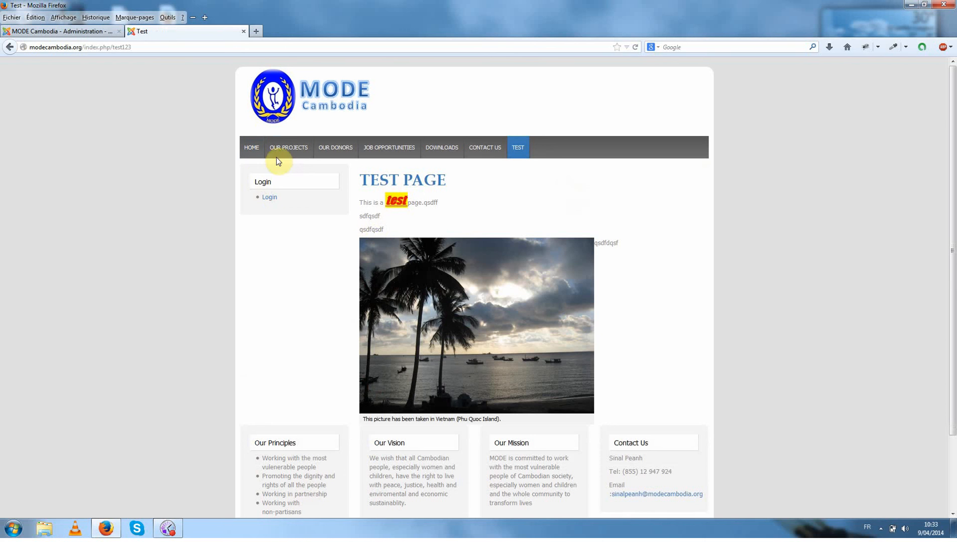
pyautogui.moveTo(281, 150)
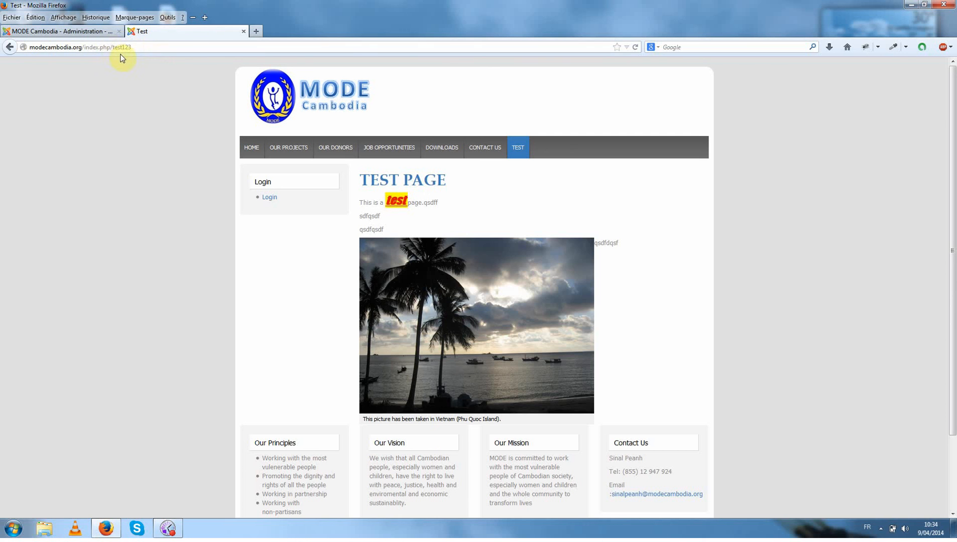
pyautogui.click(89, 32)
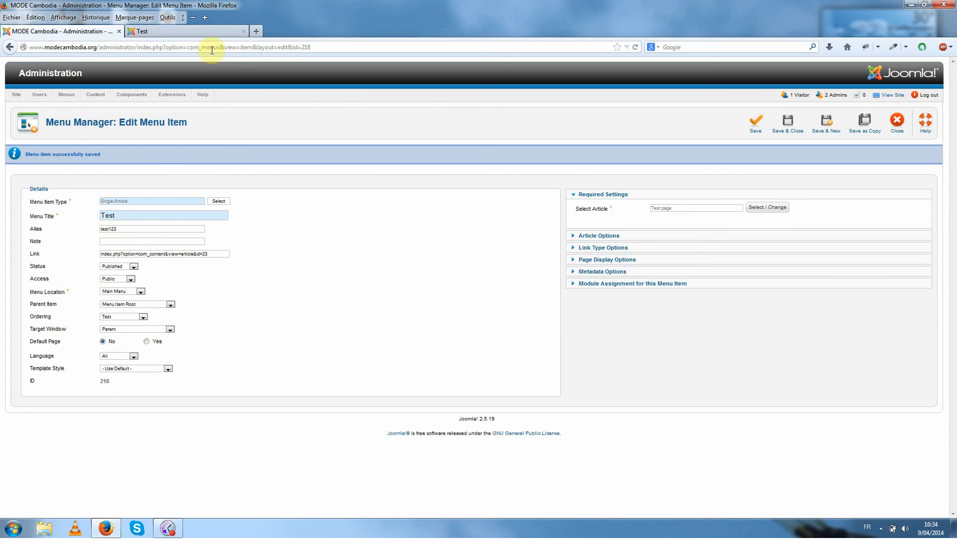
# Check the Test page's address and menu position on the public site, and close the Test menu item's editing form.
pyautogui.click(171, 31)
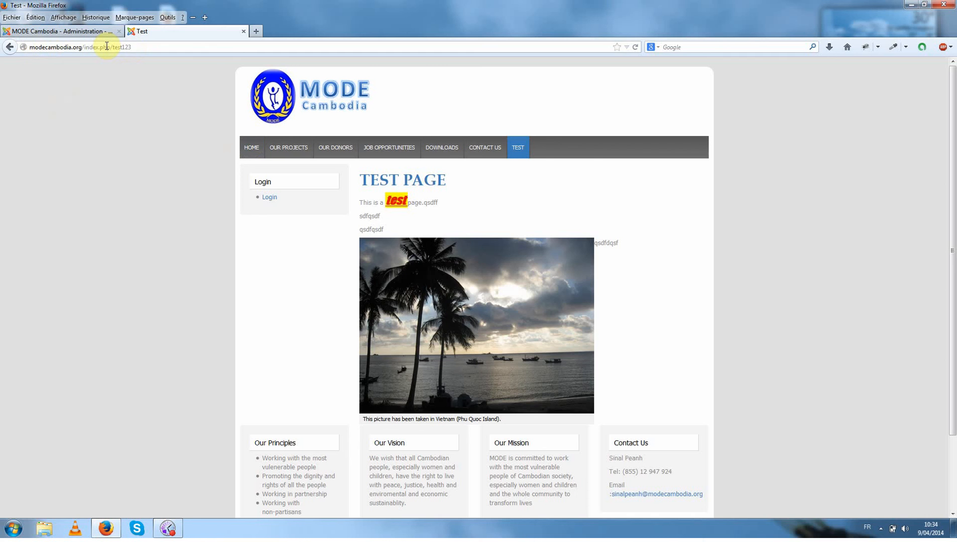
pyautogui.click(80, 33)
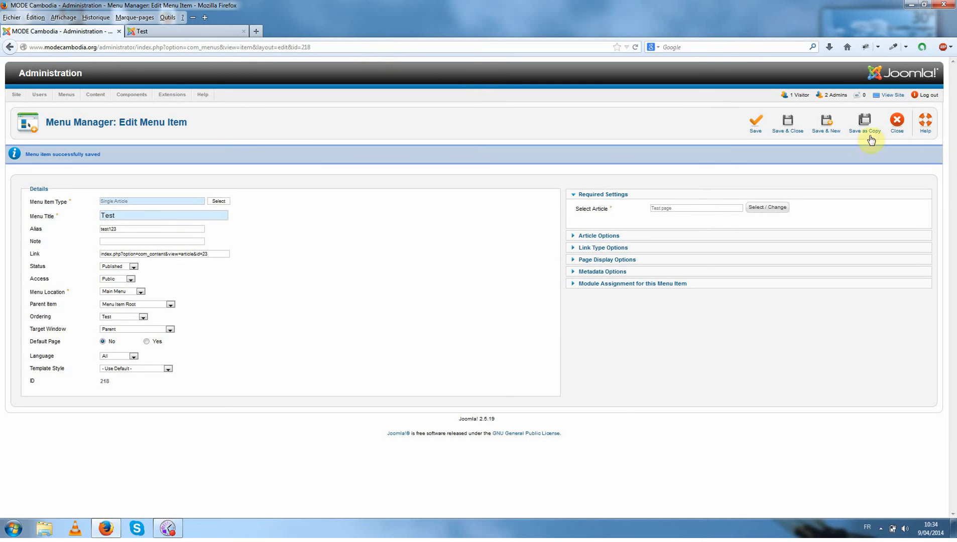
pyautogui.click(897, 122)
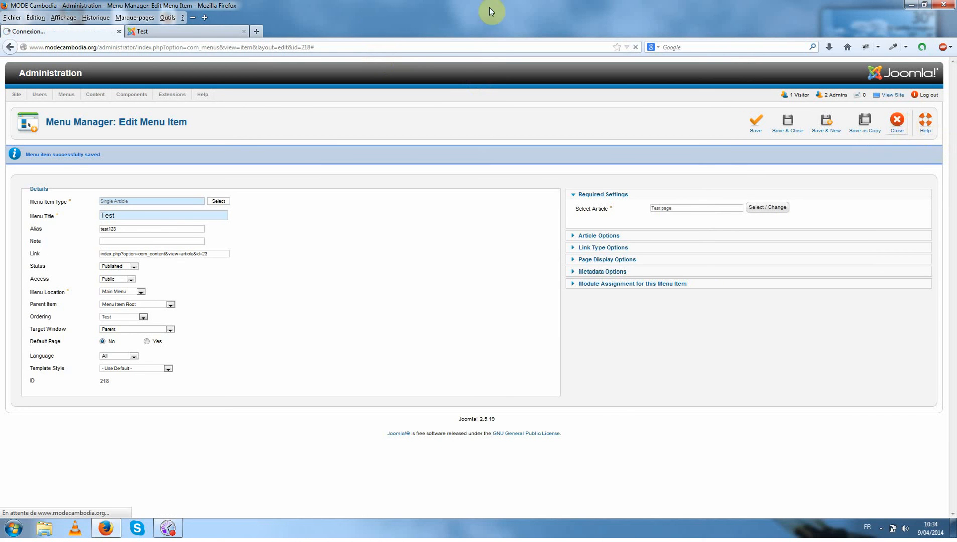
pyautogui.click(196, 33)
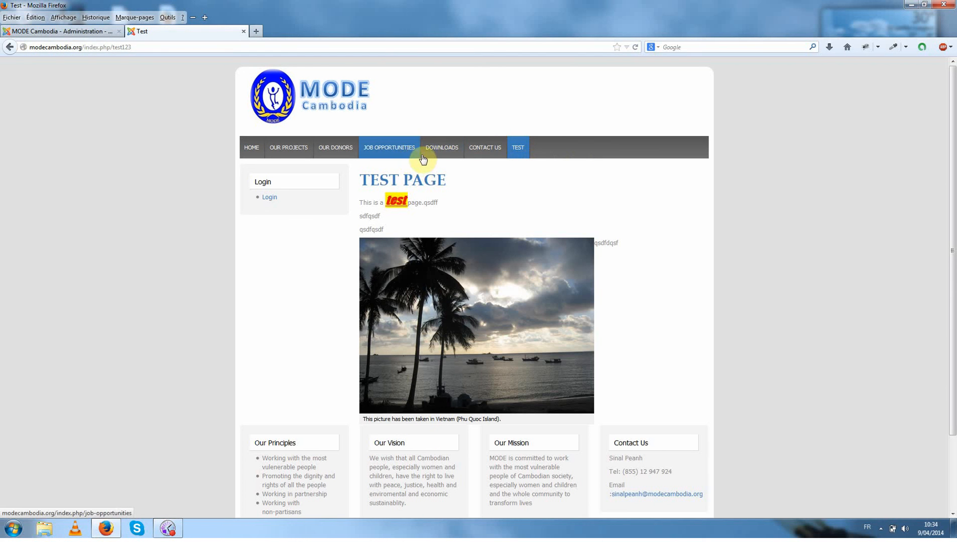
pyautogui.click(52, 33)
# Open the Test menu item from the Main Menu items, set its ordering to Job opportunities, and save it.
pyautogui.scroll(-4, 251, 201)
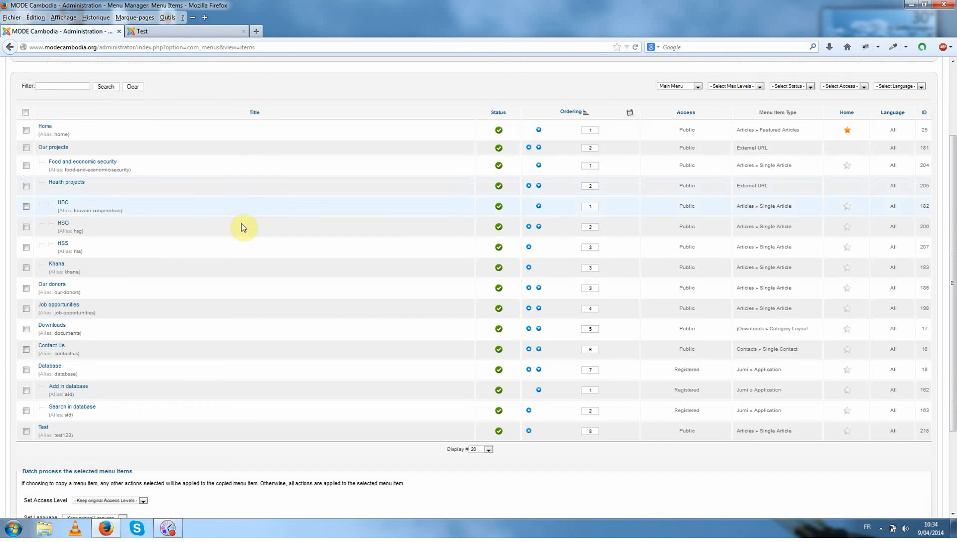
pyautogui.click(44, 428)
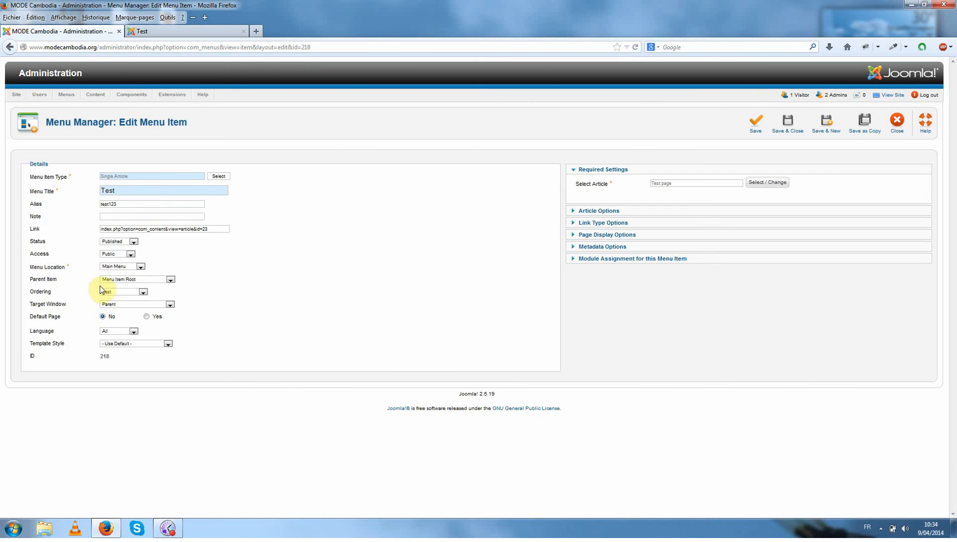
pyautogui.click(124, 293)
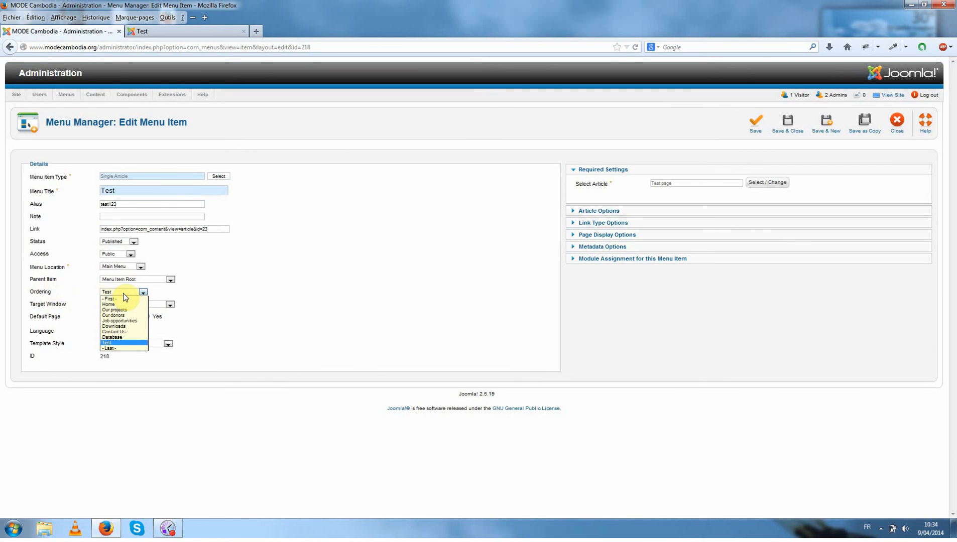
pyautogui.click(119, 321)
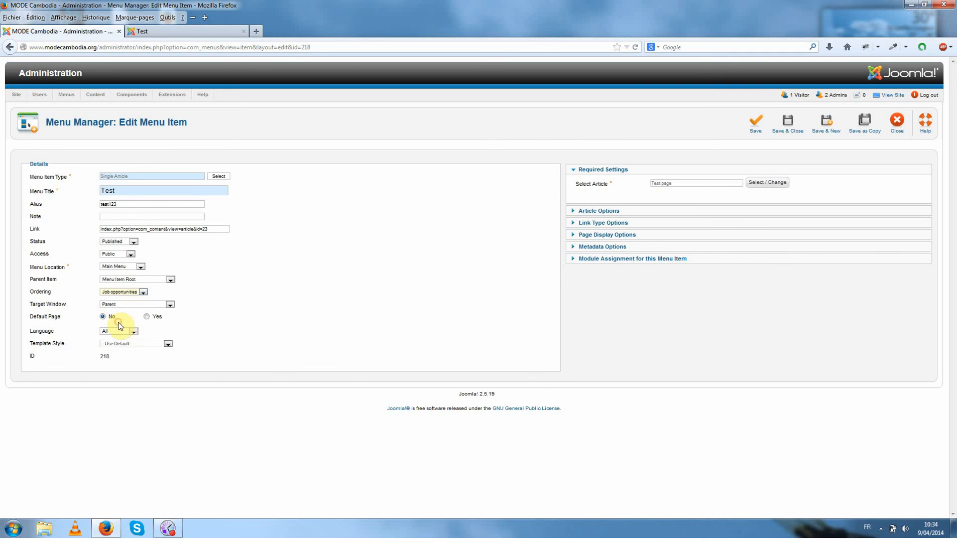
pyautogui.click(747, 131)
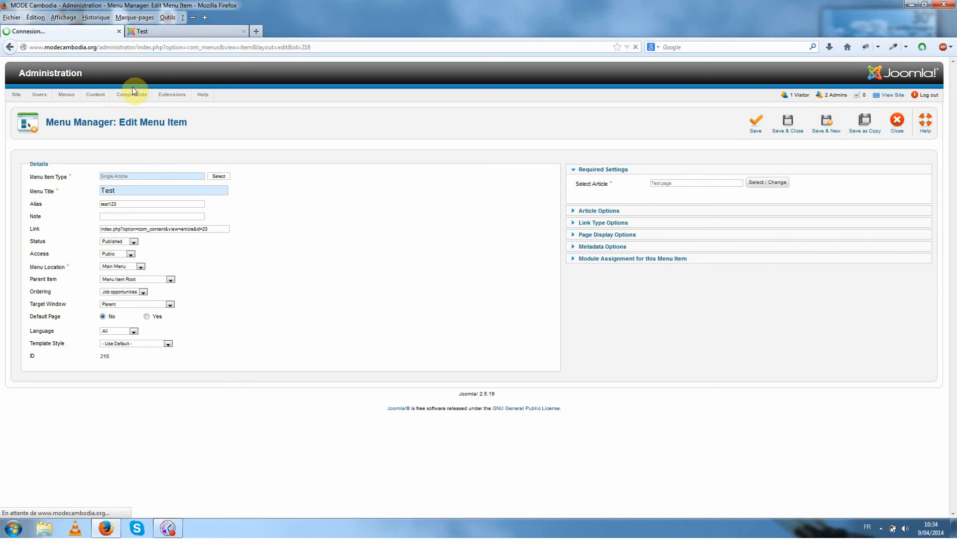
# Reload the public Test page to check the item's place in the main navigation, and examine the text beside the picture.
pyautogui.click(156, 36)
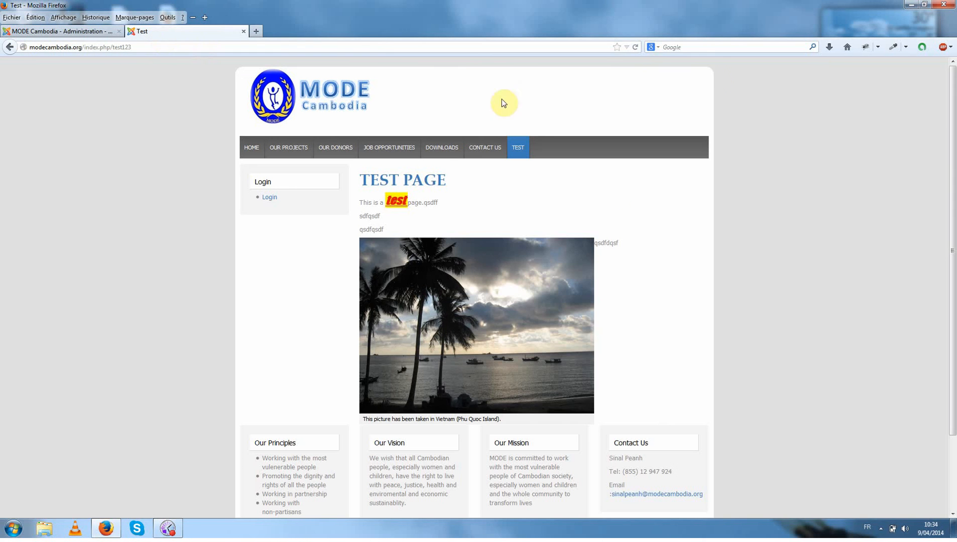
pyautogui.click(638, 46)
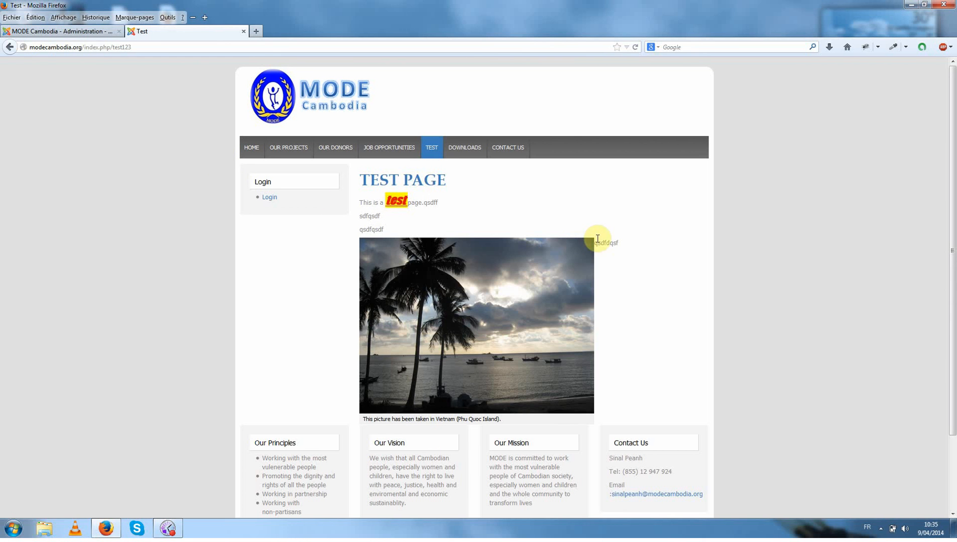
pyautogui.moveTo(596, 245); pyautogui.dragTo(618, 245)
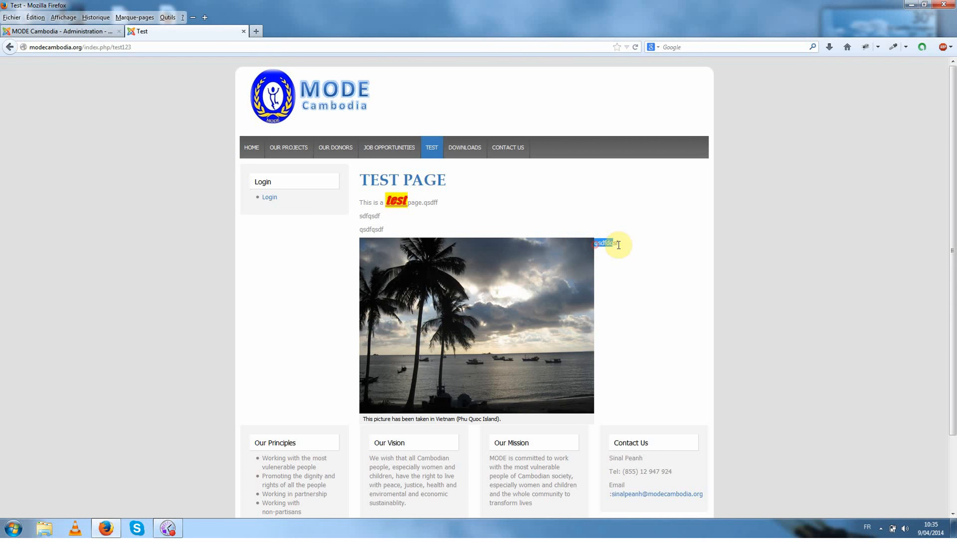
pyautogui.click(613, 275)
# View the HSG page under Our Projects, Health Projects, and browse the pictures in its gallery.
pyautogui.moveTo(279, 162)
pyautogui.moveTo(279, 183)
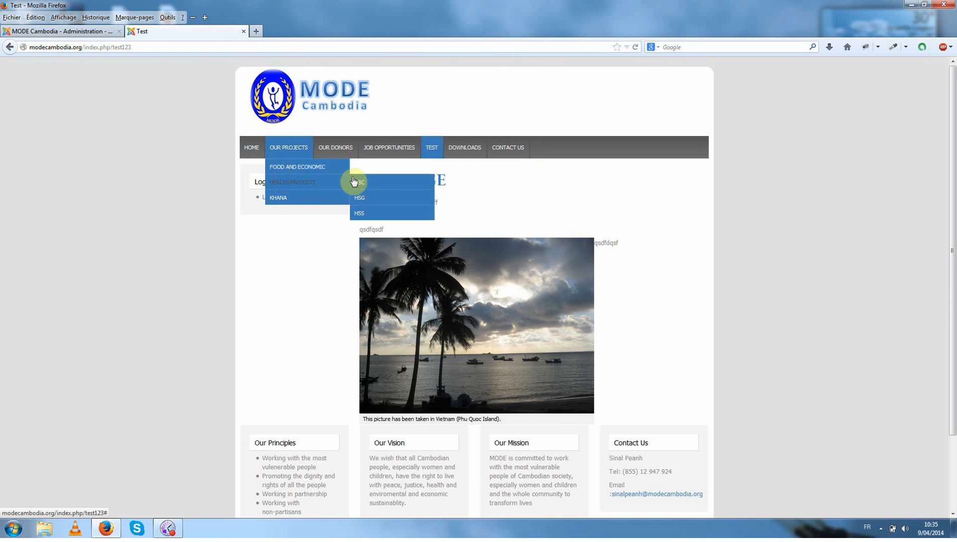
pyautogui.click(361, 200)
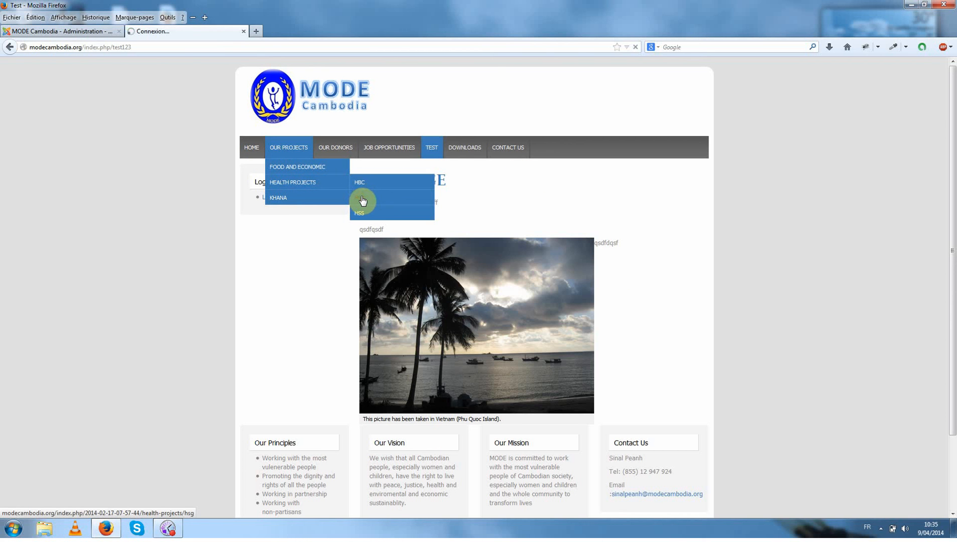
pyautogui.scroll(-4, 552, 295)
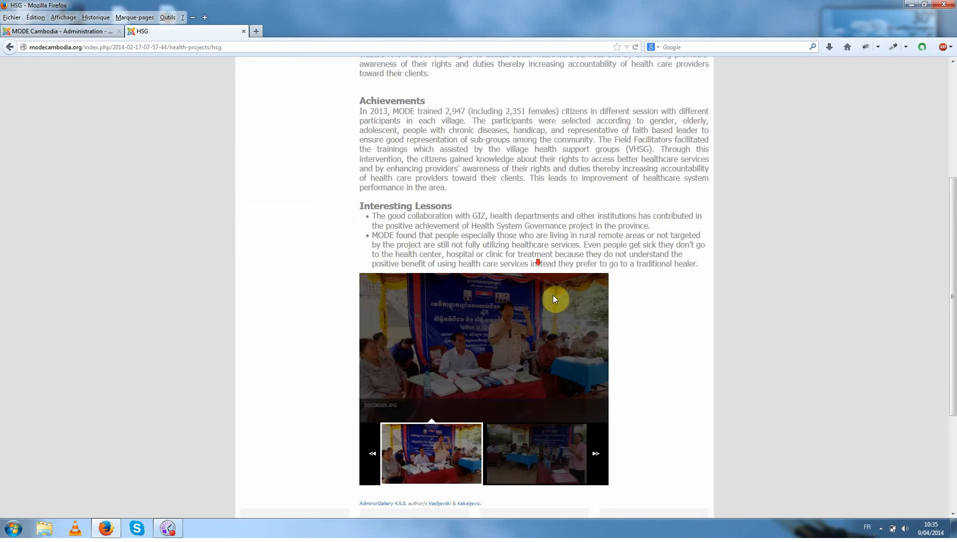
pyautogui.click(594, 457)
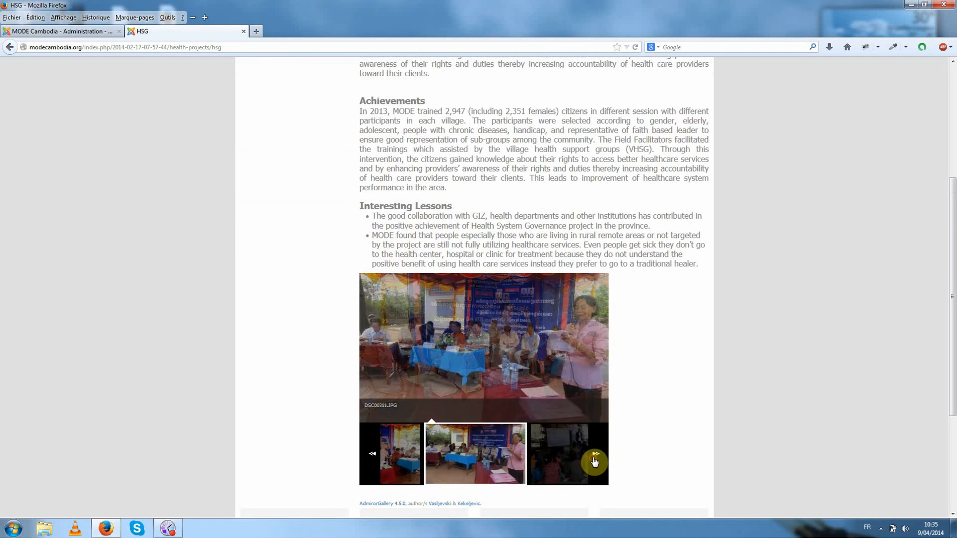
pyautogui.click(595, 459)
pyautogui.click(595, 458)
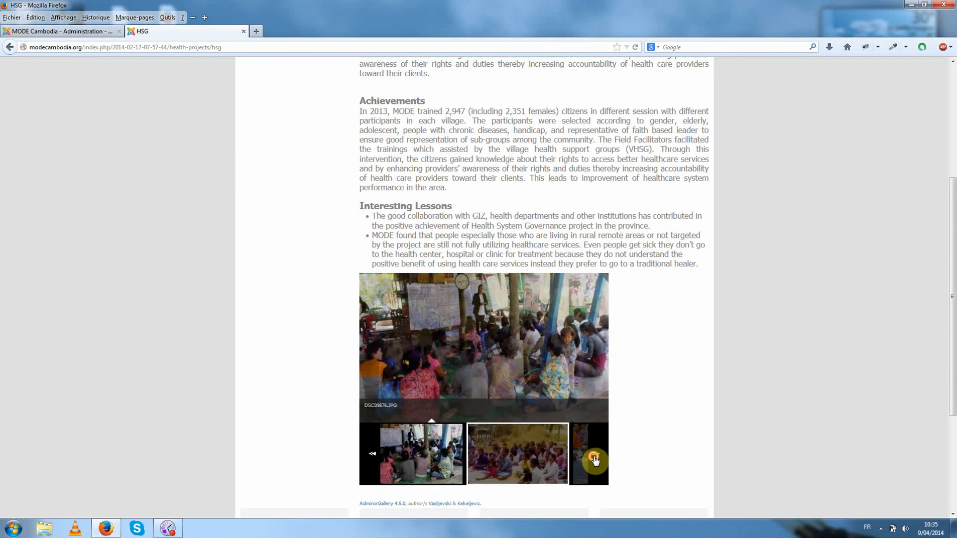
pyautogui.scroll(-3, 616, 424)
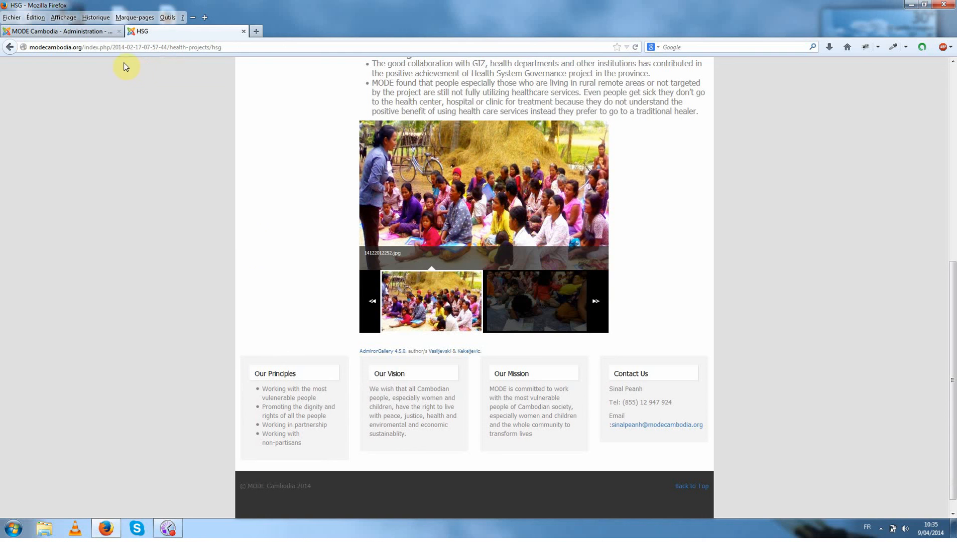
pyautogui.click(168, 528)
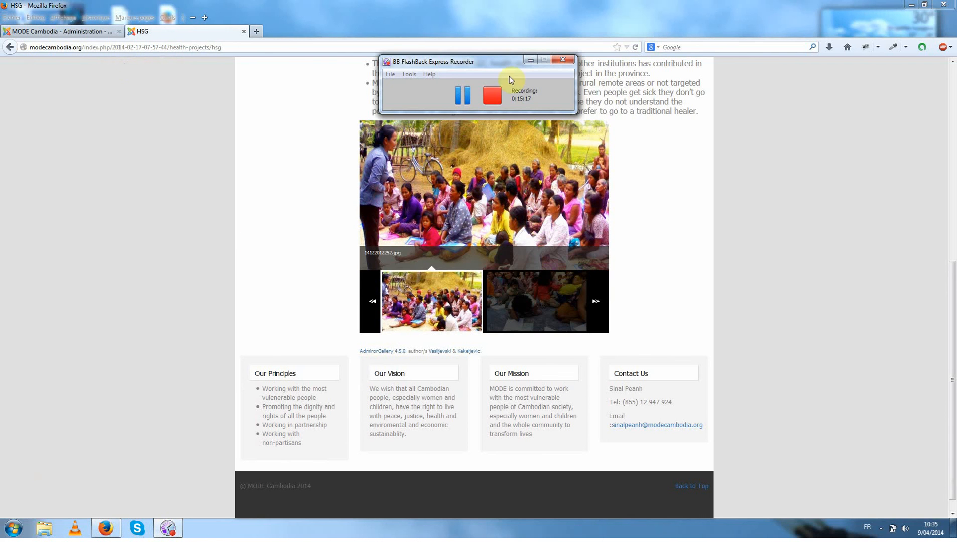